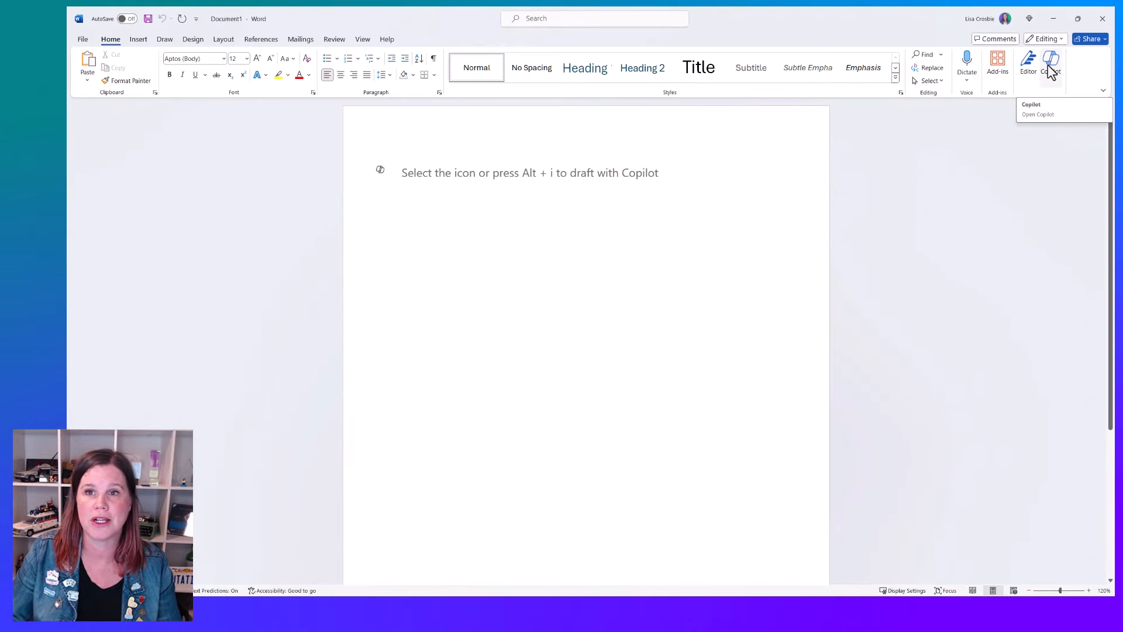
Generate a draft with Copilot from the prompt "Help me write about the benefits of low code"
click(1051, 64)
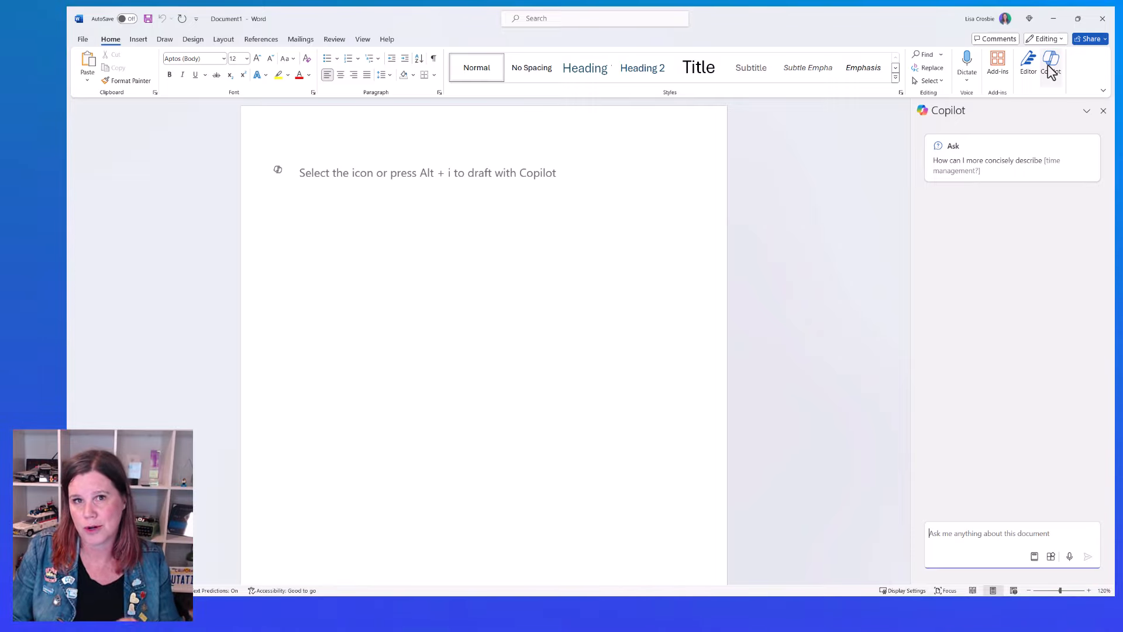
click(1103, 111)
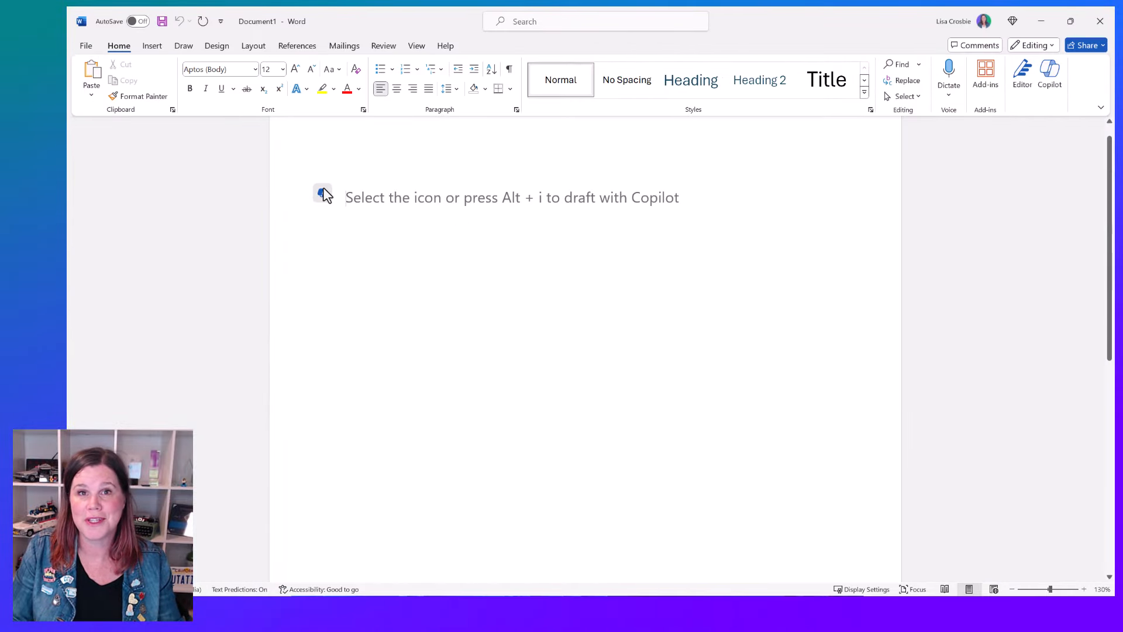
click(323, 193)
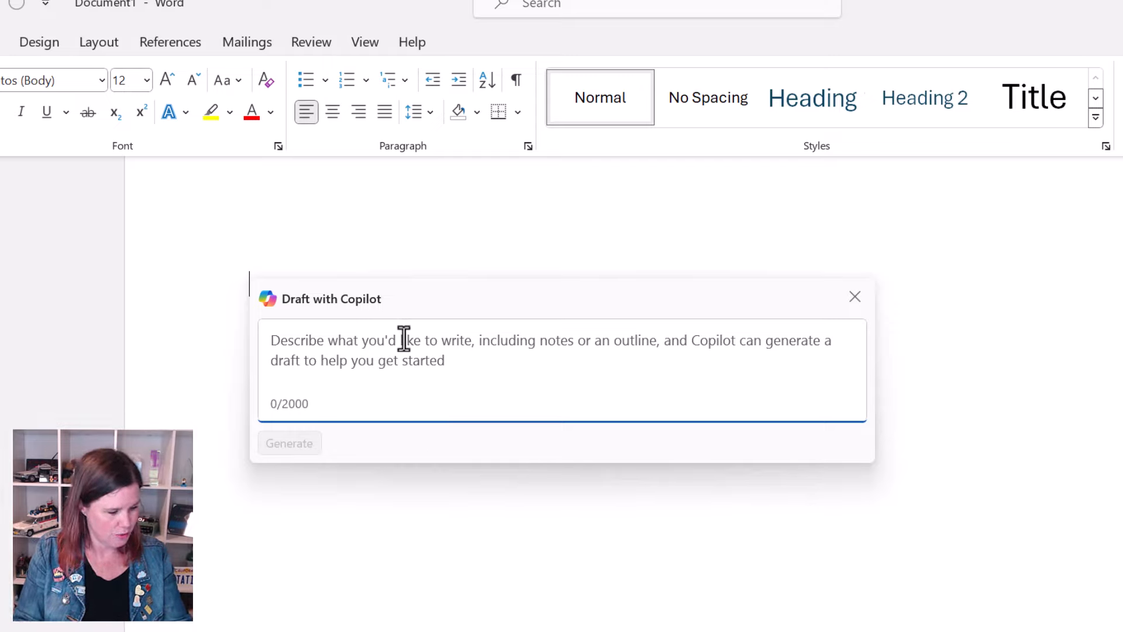
text(Help me wri)
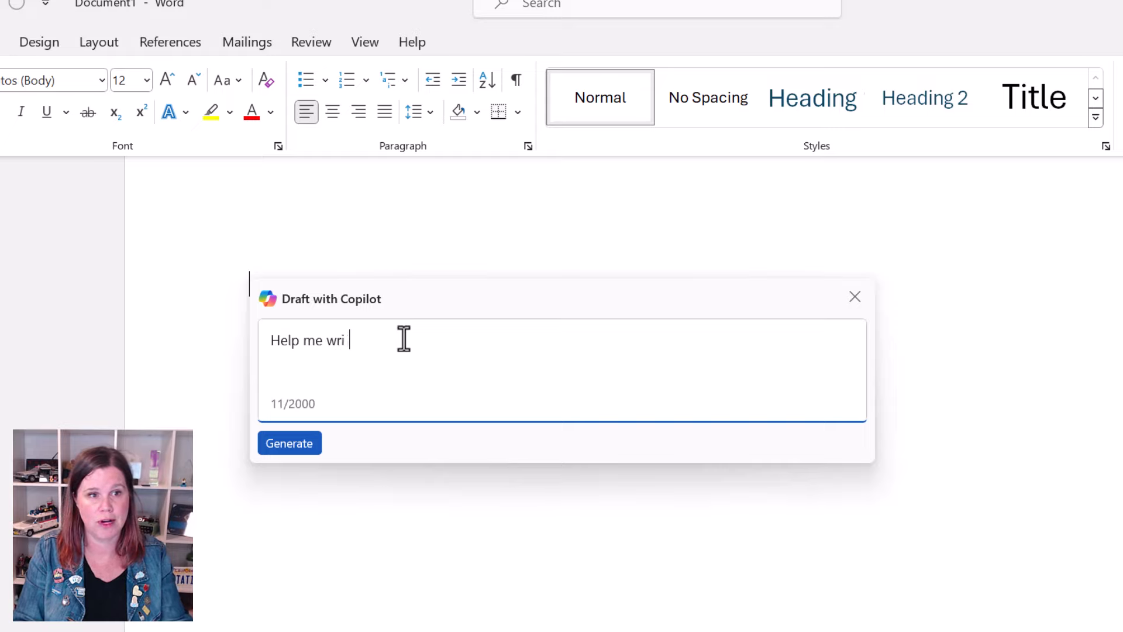
text(te about the beneti)
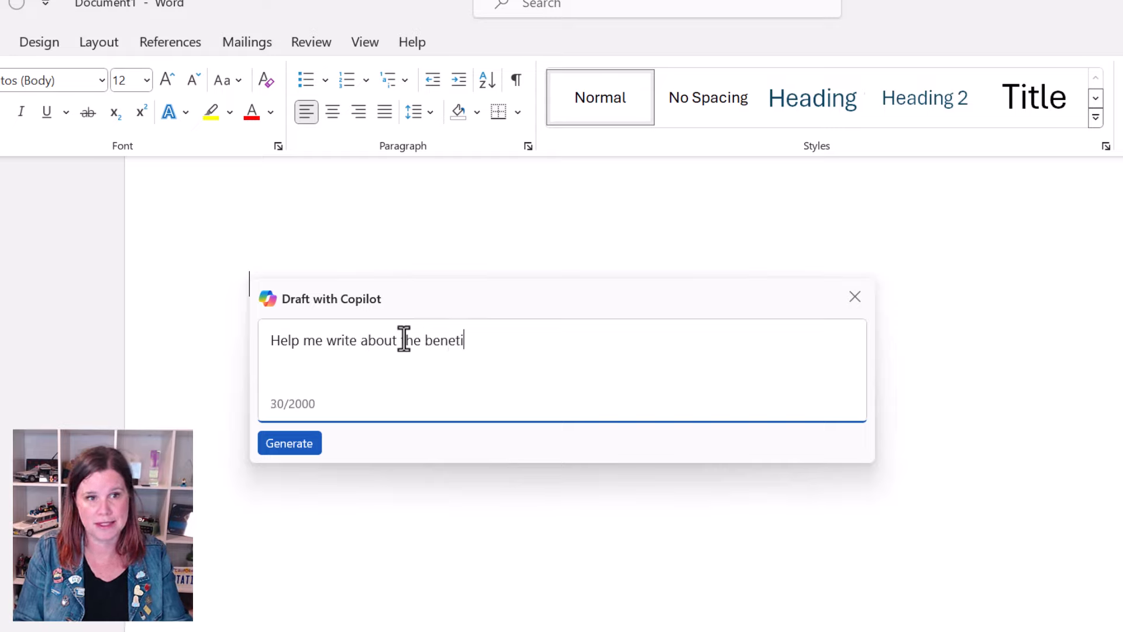
key(BackSpace)
key(BackSpace)
text(fits of )
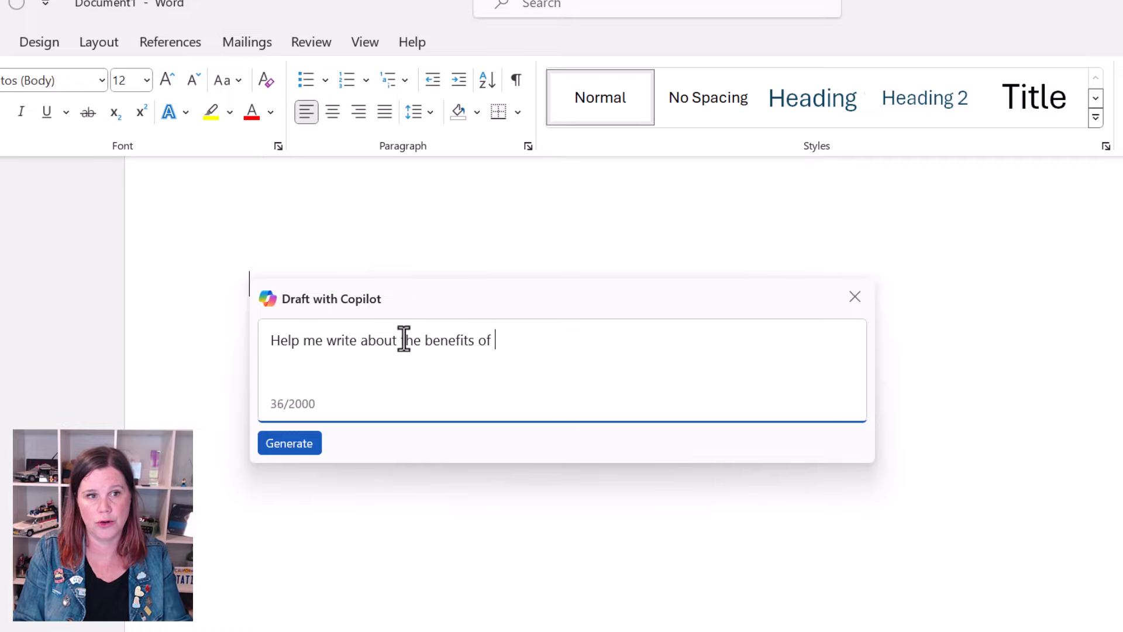
text(low code)
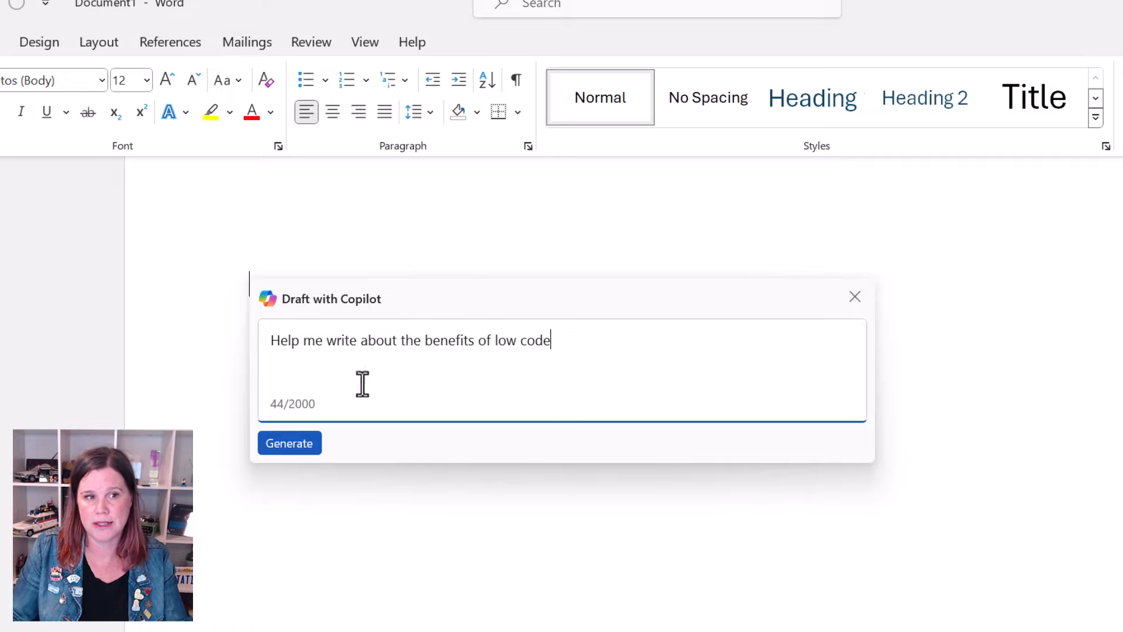
click(294, 451)
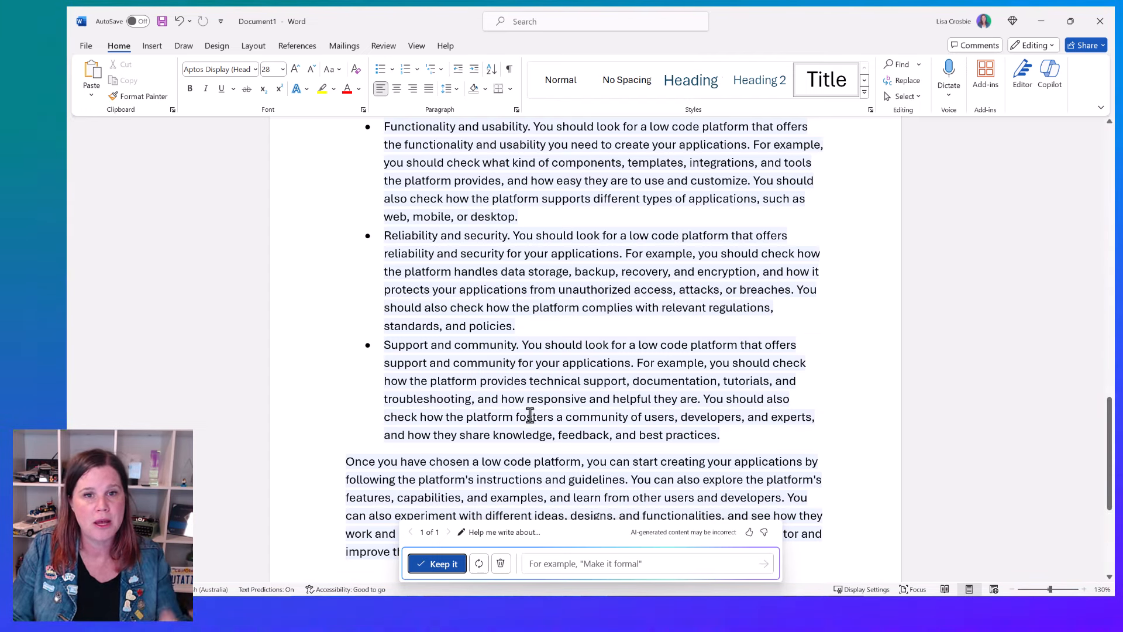
Read through the generated low code draft from its title to the closing paragraph, checking its headings, bullet lists and structure
scroll(529, 416, up, 5)
scroll(530, 415, up, 15)
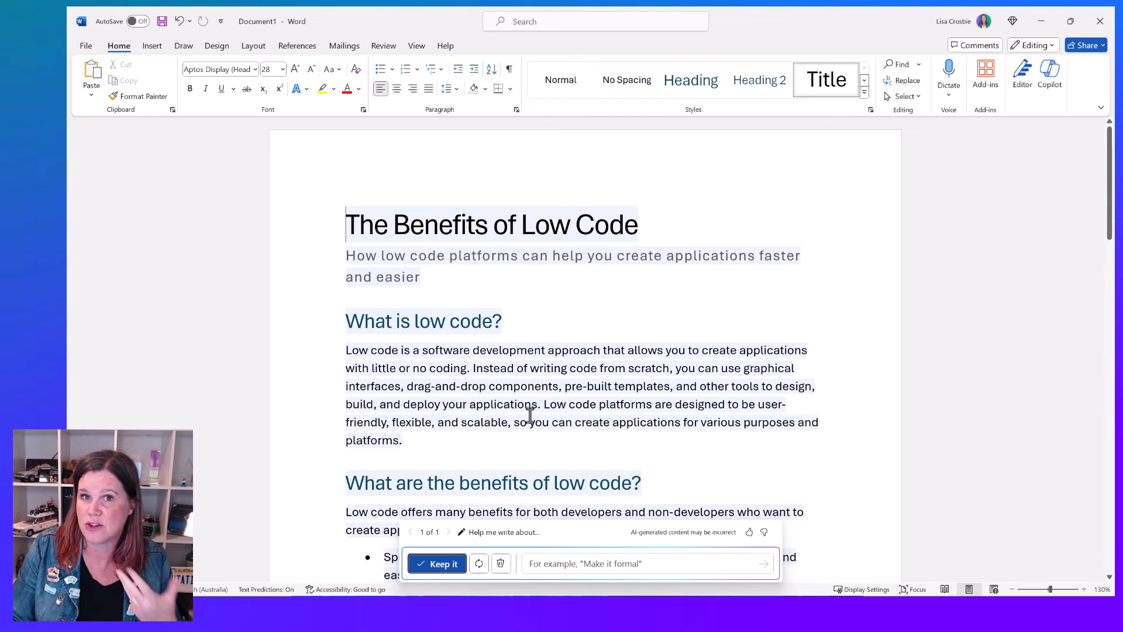
scroll(572, 327, down, 15)
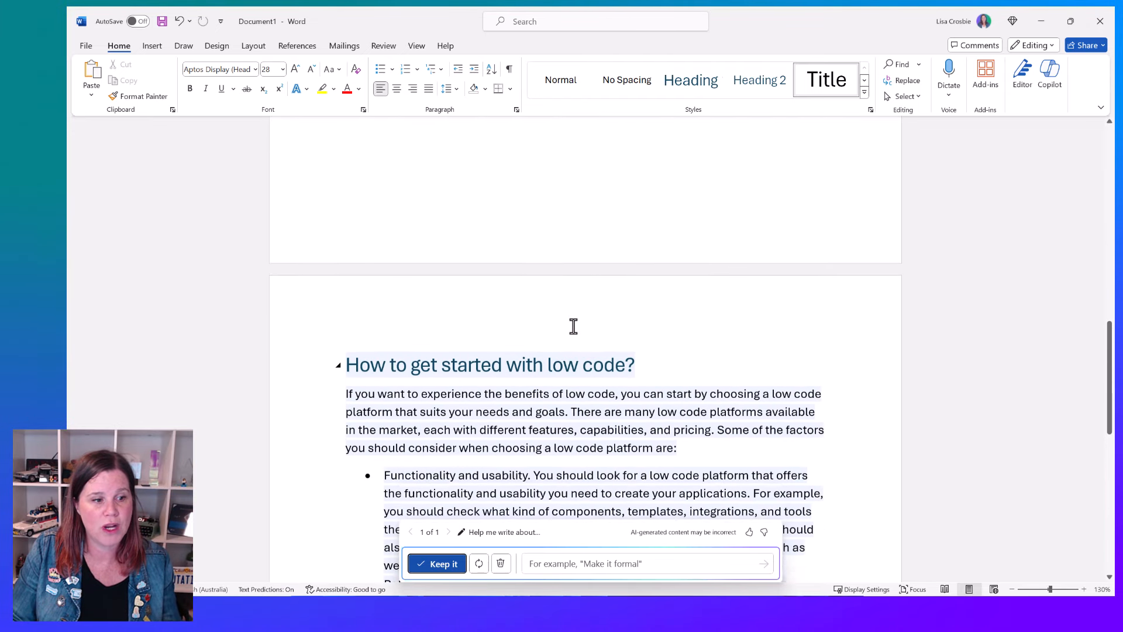
scroll(573, 327, down, 1)
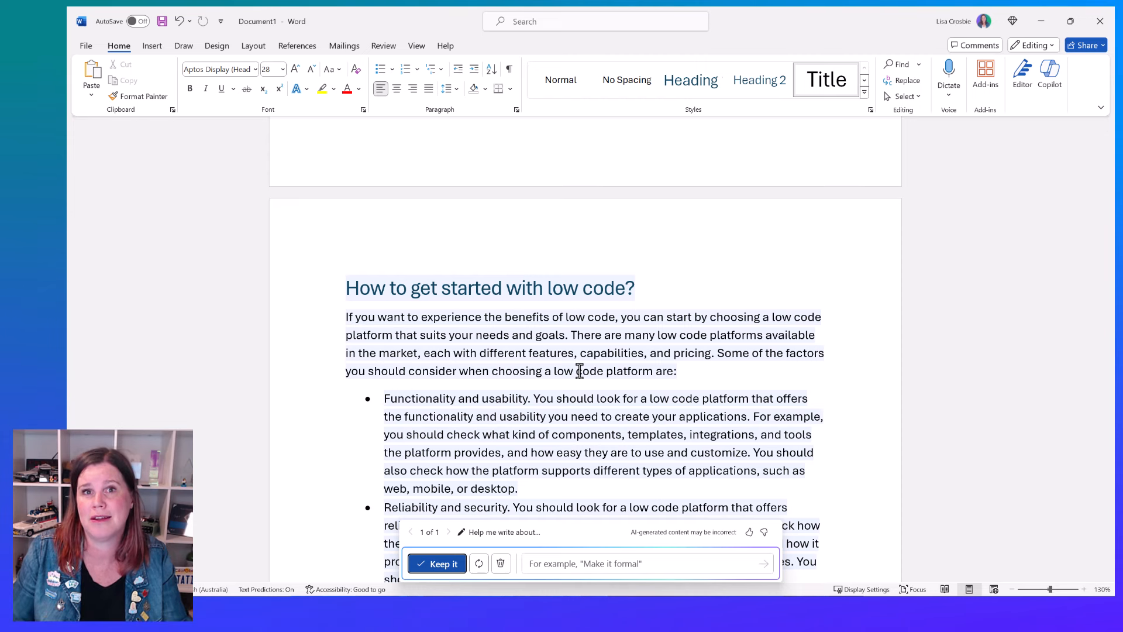
scroll(601, 336, up, 10)
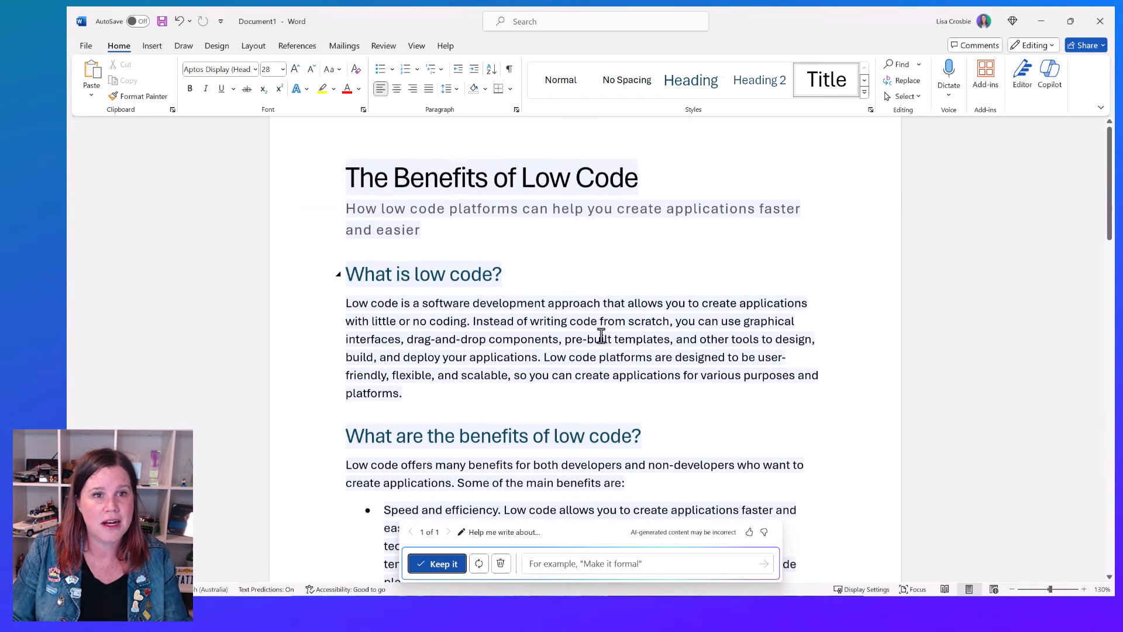
scroll(601, 336, up, 1)
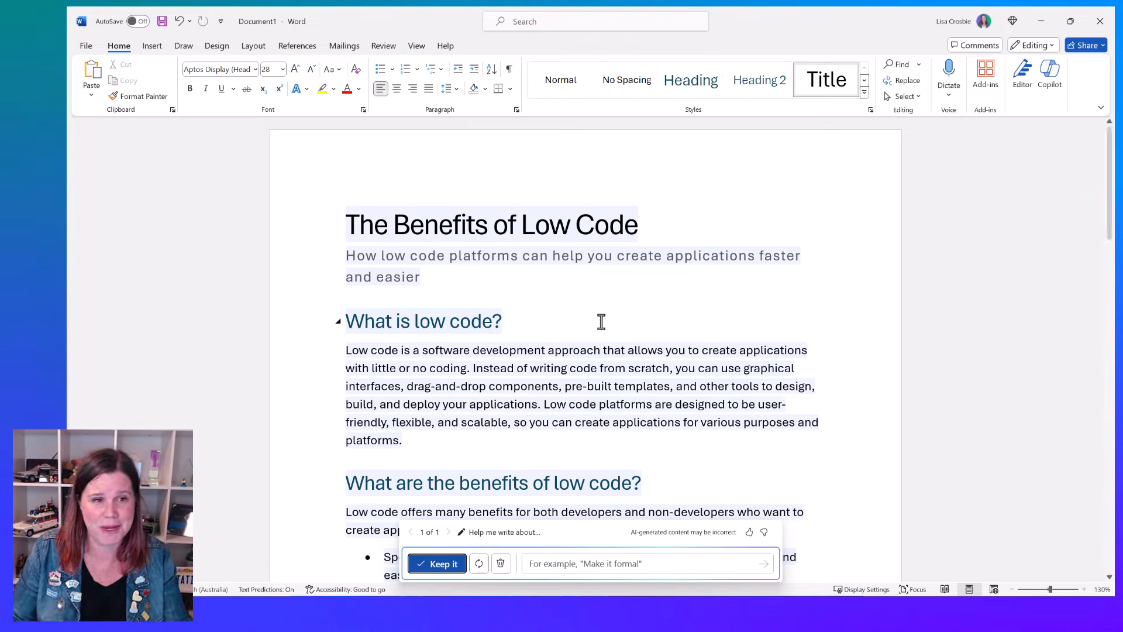
scroll(374, 370, down, 3)
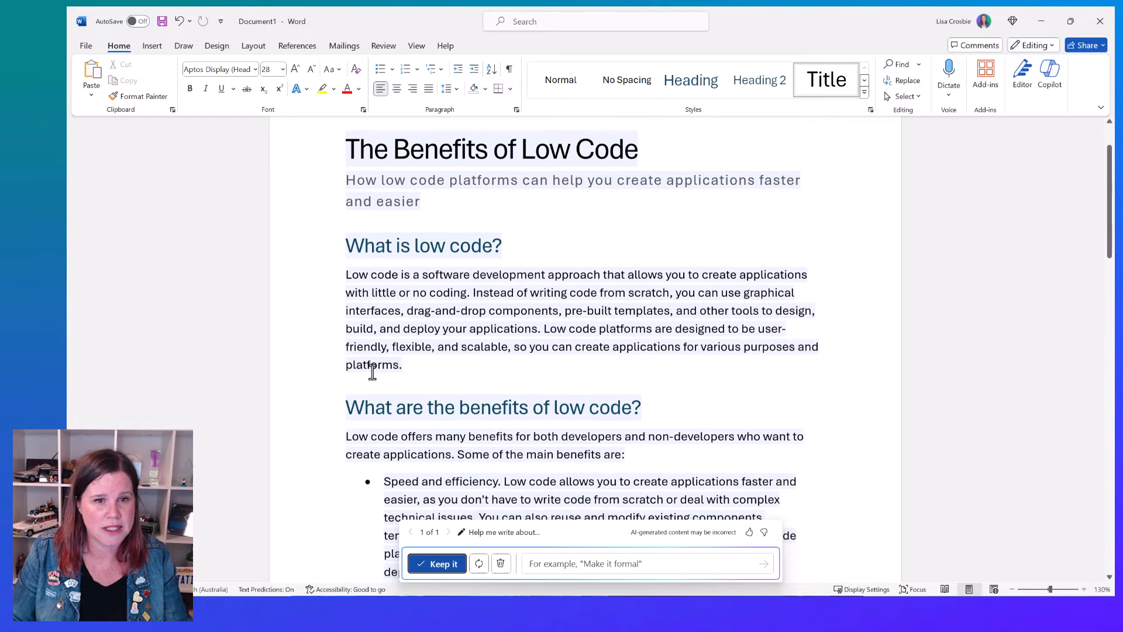
scroll(518, 321, down, 8)
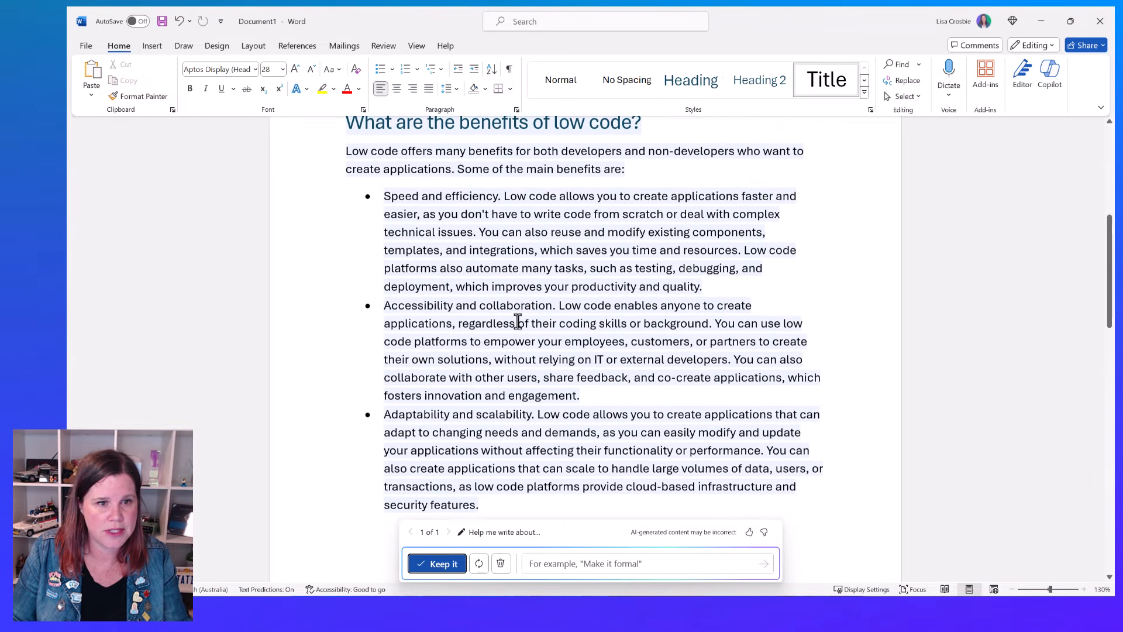
scroll(517, 322, down, 9)
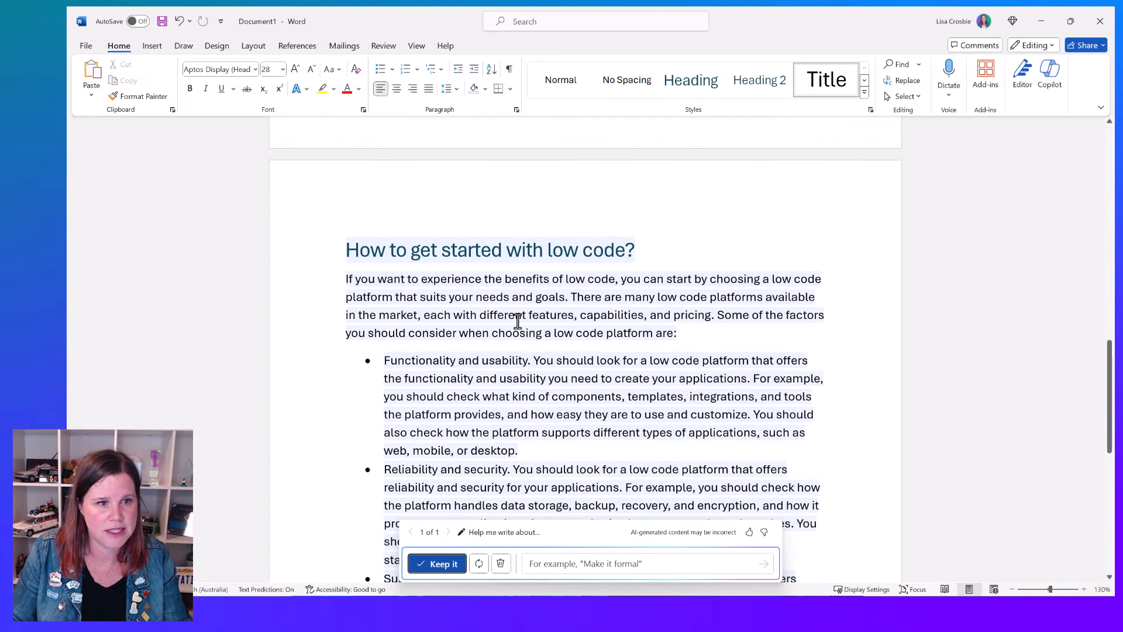
scroll(517, 321, down, 5)
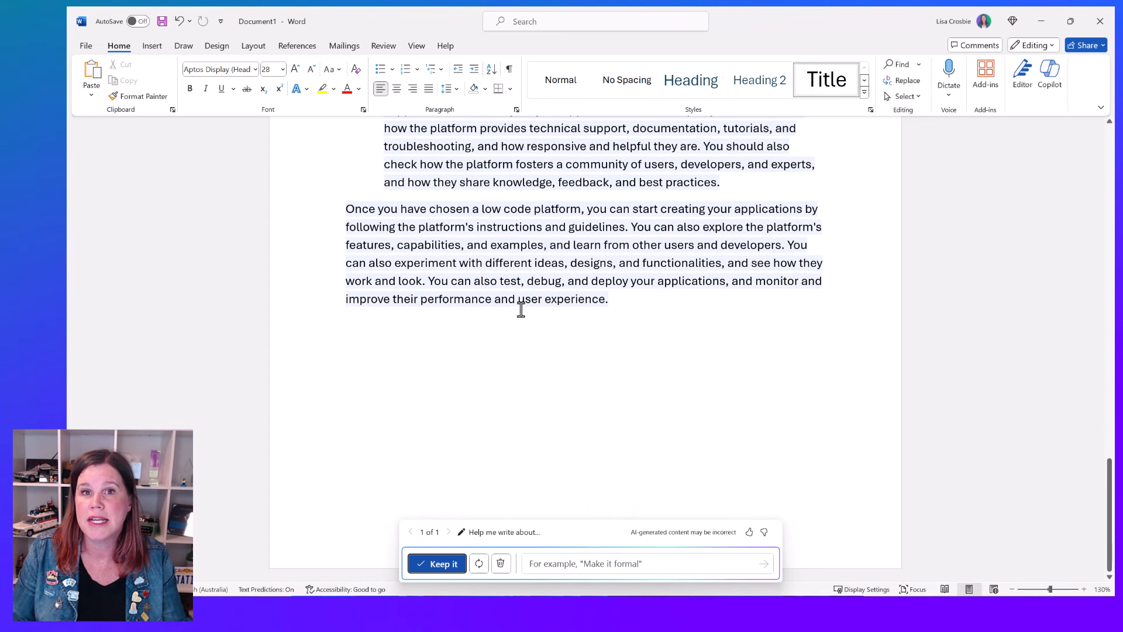
scroll(520, 310, up, 2)
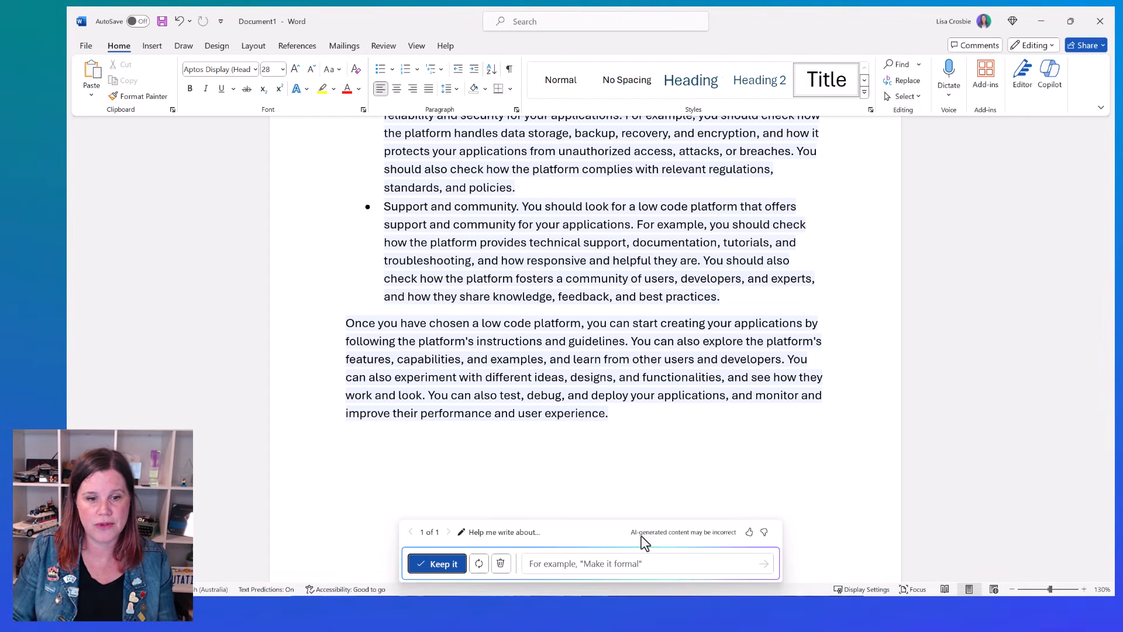
Review the draft's original prompt without changing it and have Copilot regenerate the draft
drag(572, 530, 603, 459)
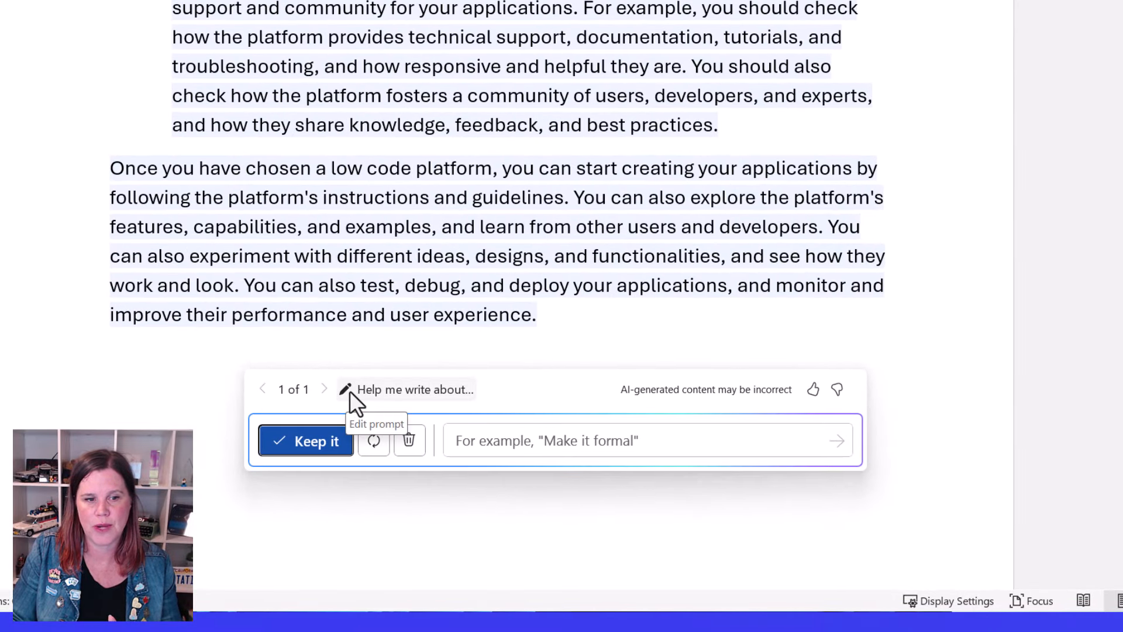
click(348, 390)
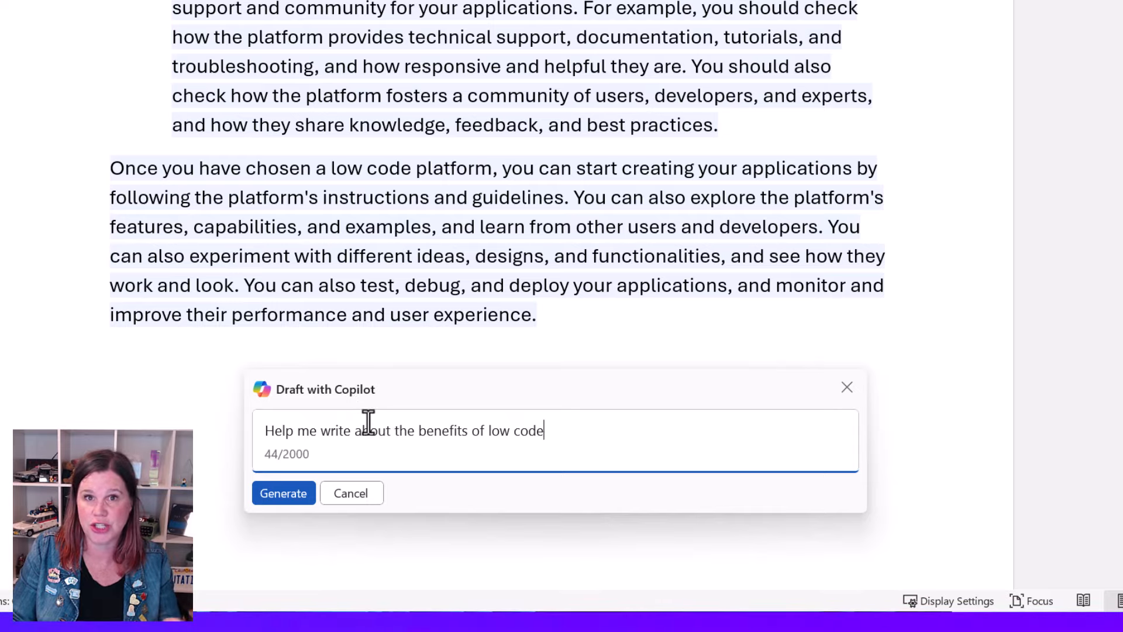
click(354, 489)
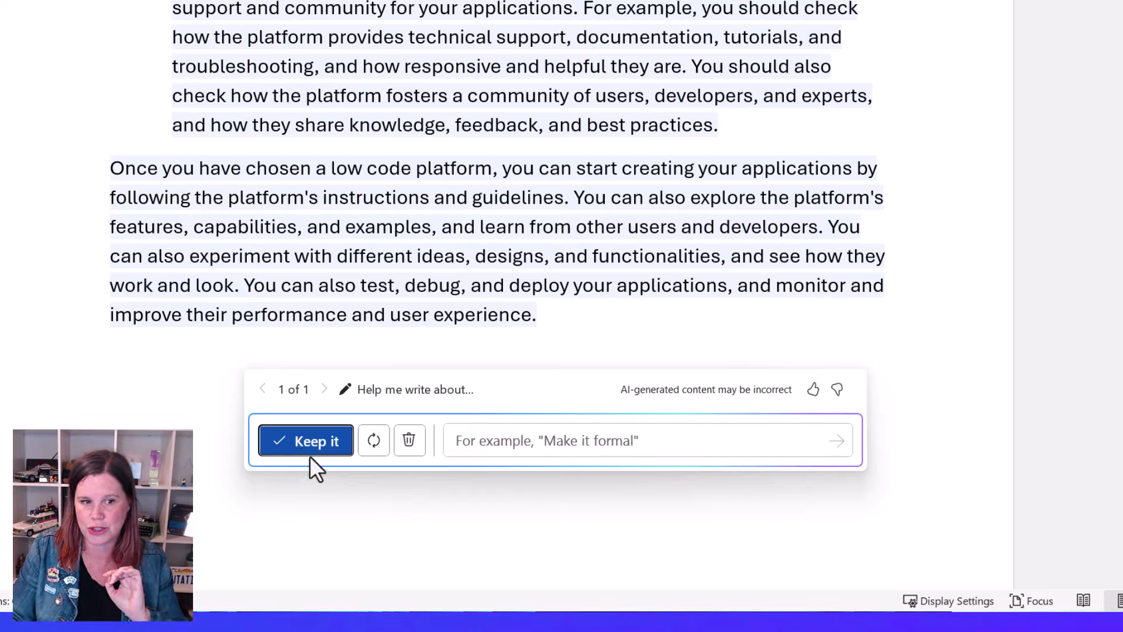
click(372, 446)
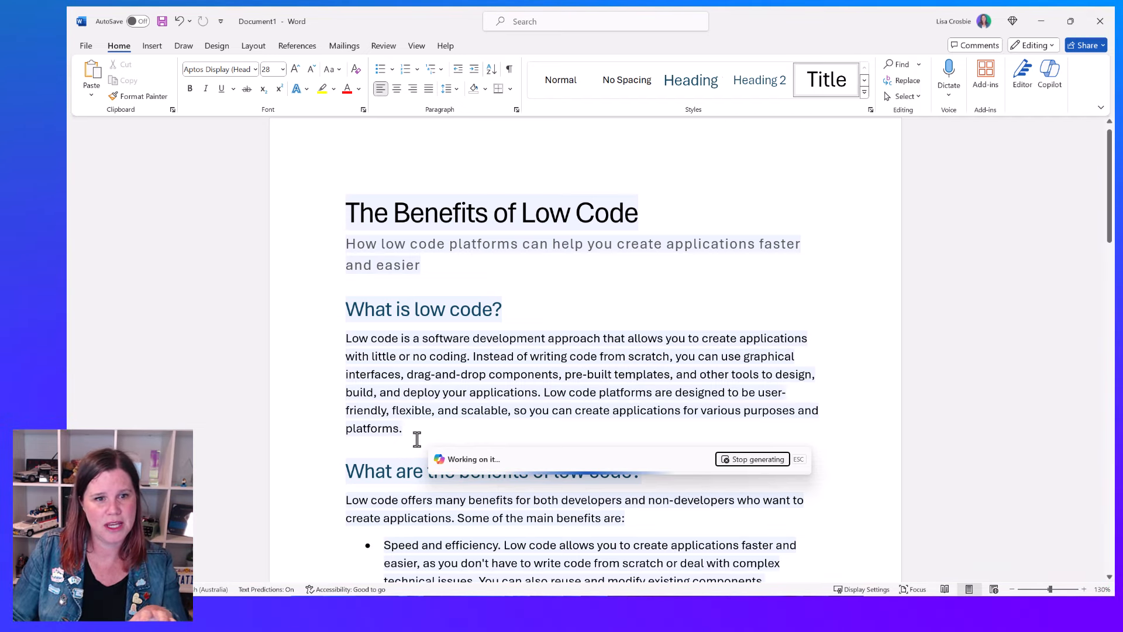
Compare the first and second generated versions of the low code draft
scroll(533, 356, down, 5)
scroll(535, 356, down, 7)
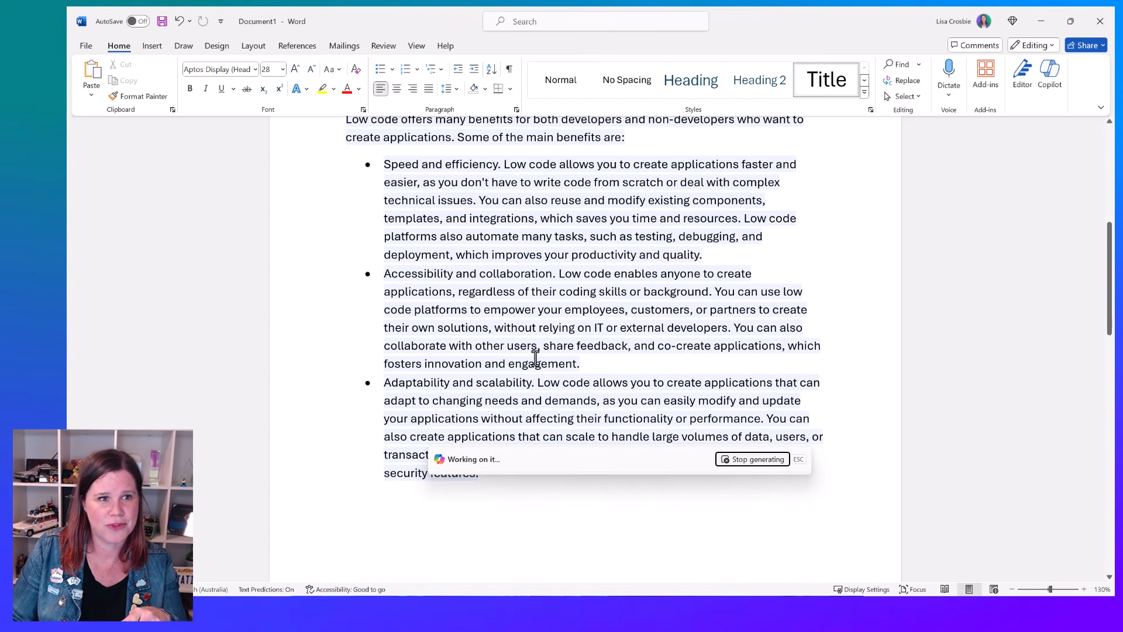
scroll(534, 358, down, 3)
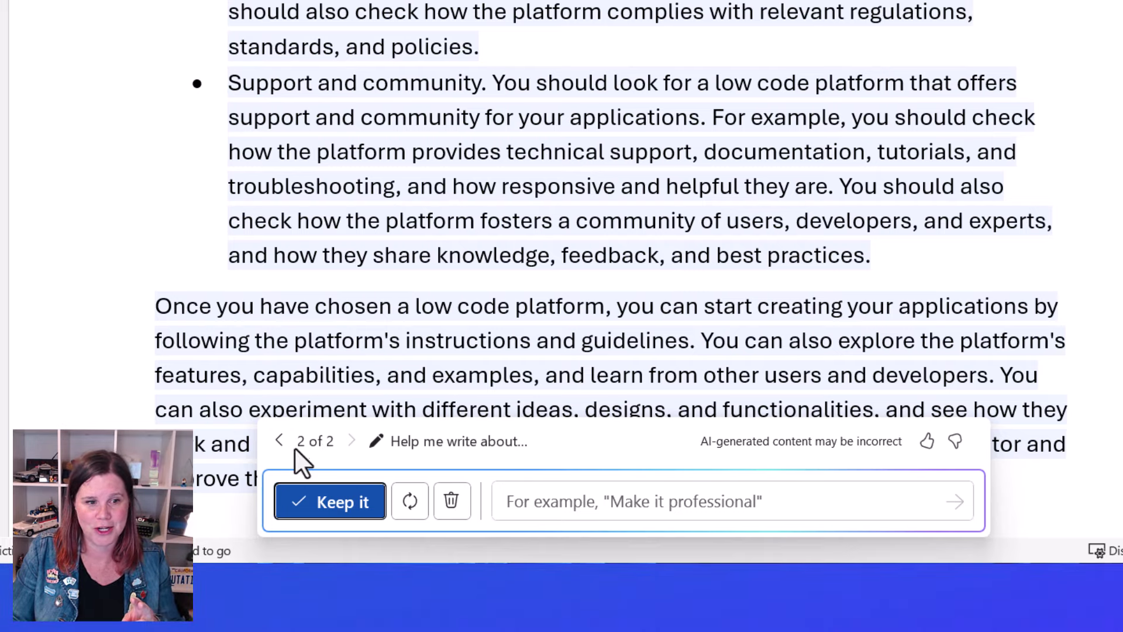
click(276, 442)
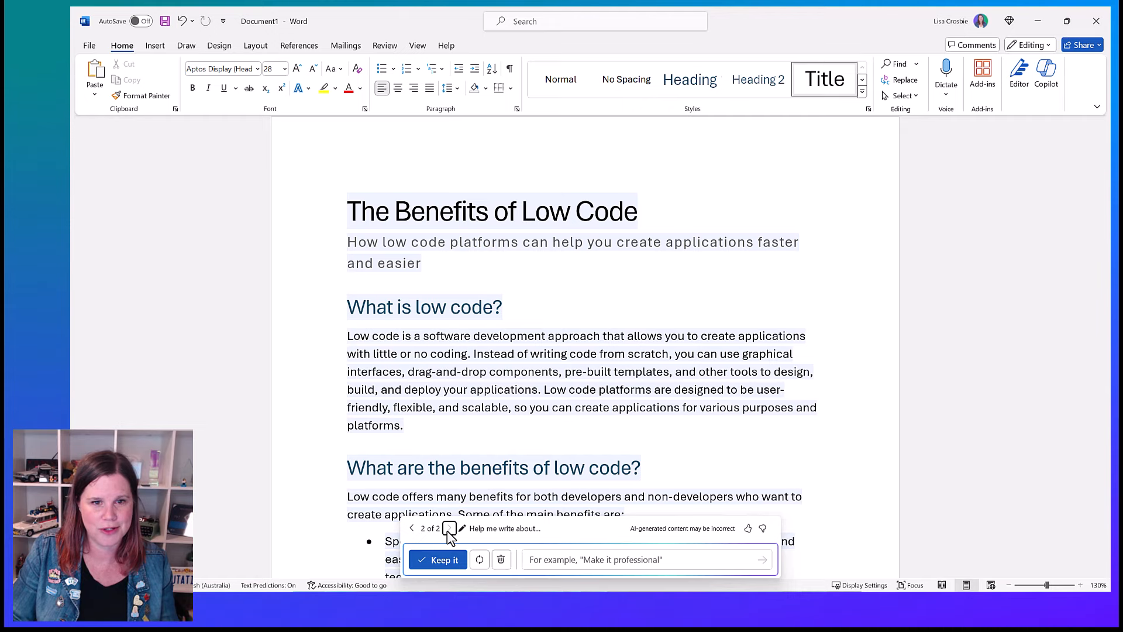
click(412, 529)
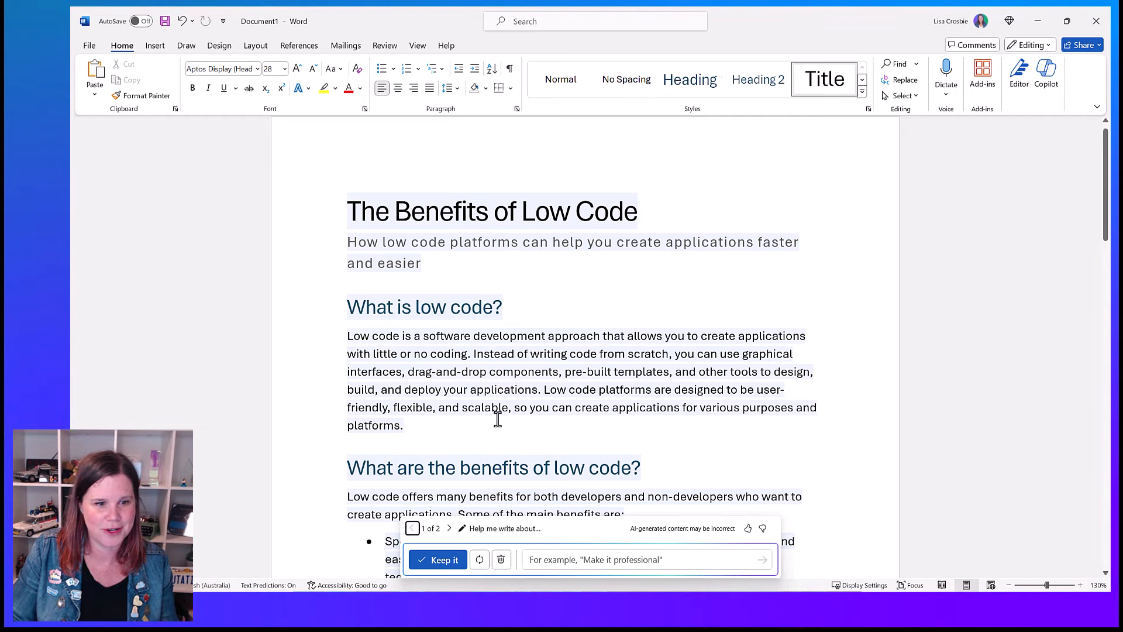
scroll(497, 419, down, 15)
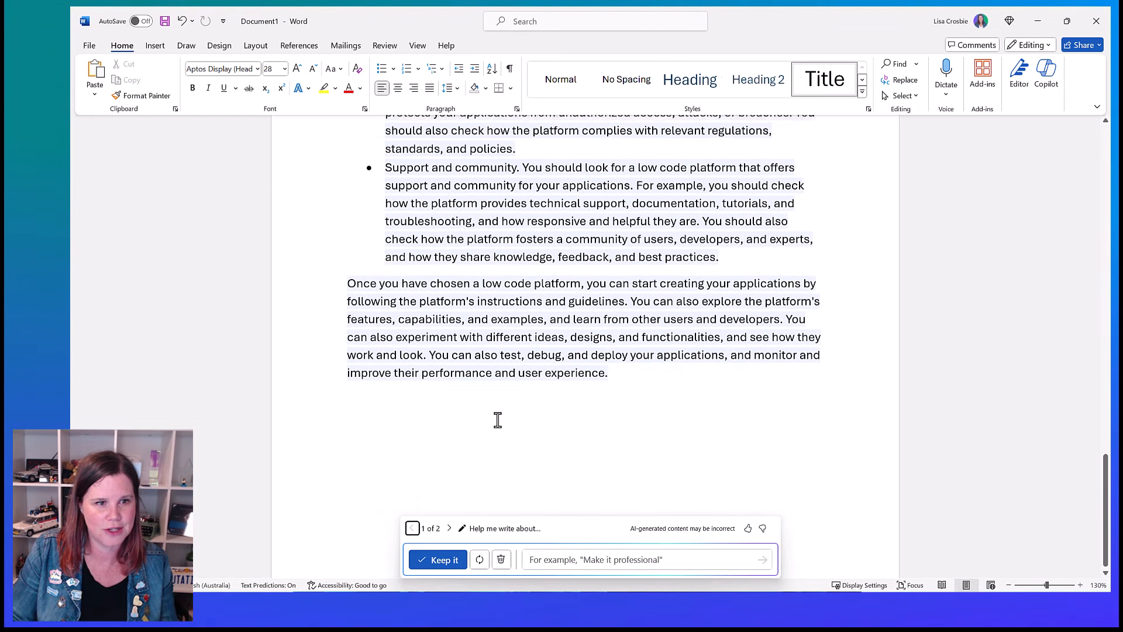
click(449, 528)
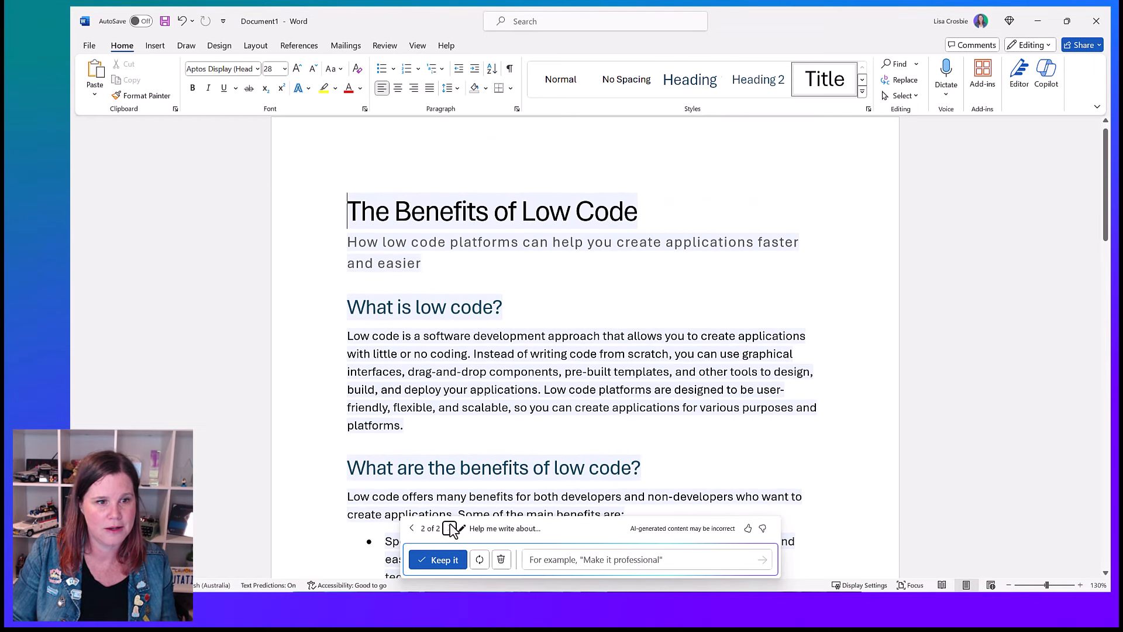
click(412, 528)
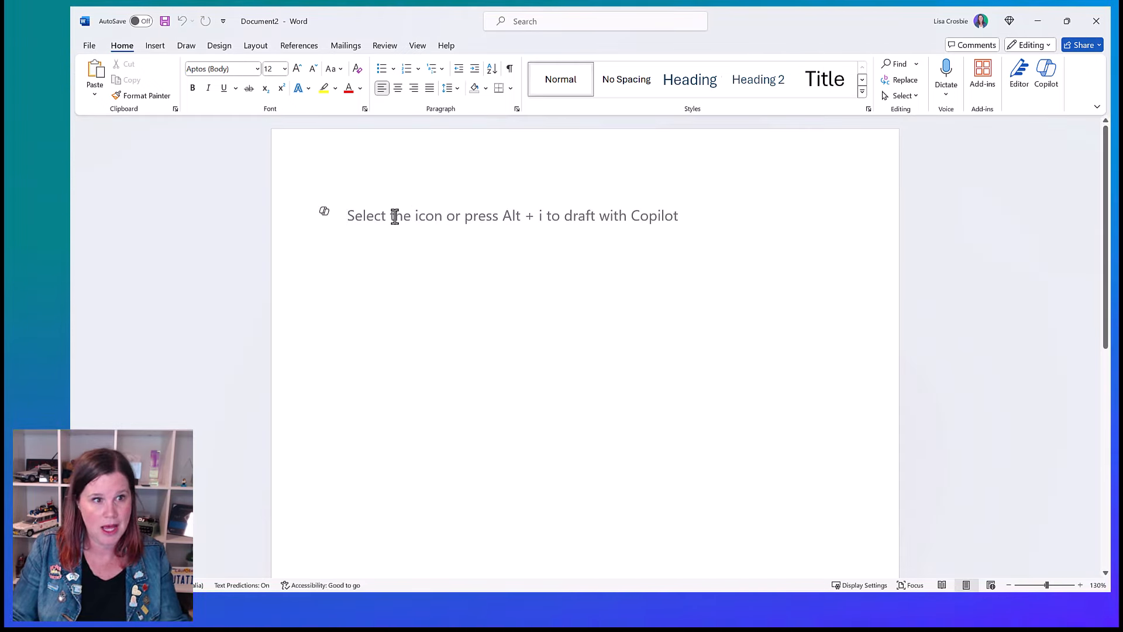
In the blank document, generate a Copilot draft from the prompt "Draft the outline of a detective story set in Sydney in the 1950s"
click(324, 211)
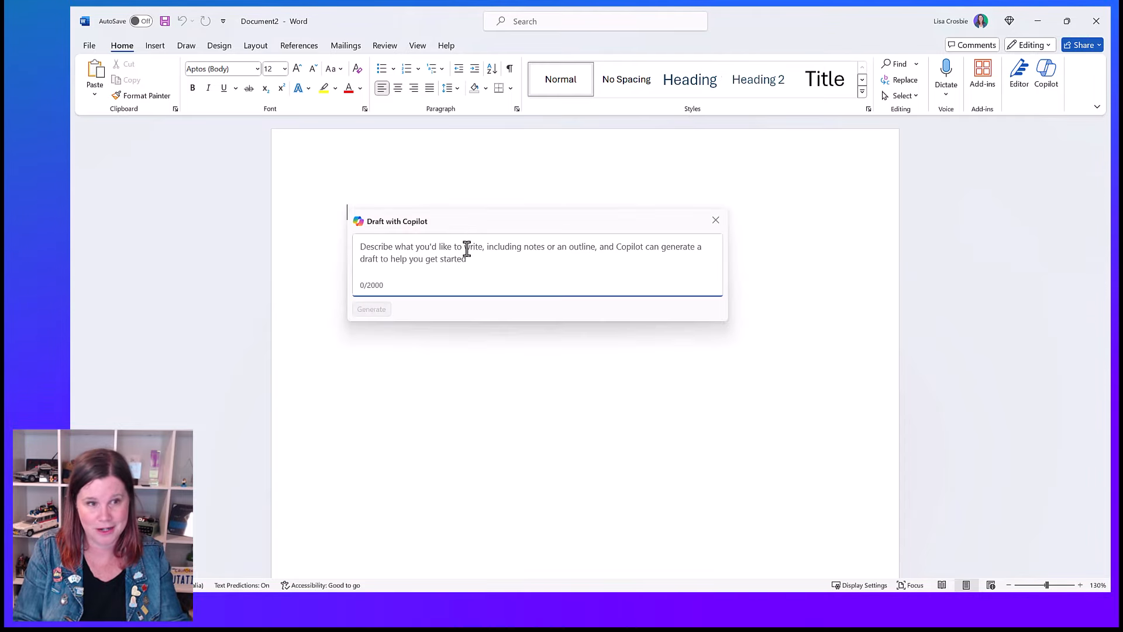
text(Draft the outline of a detective story set)
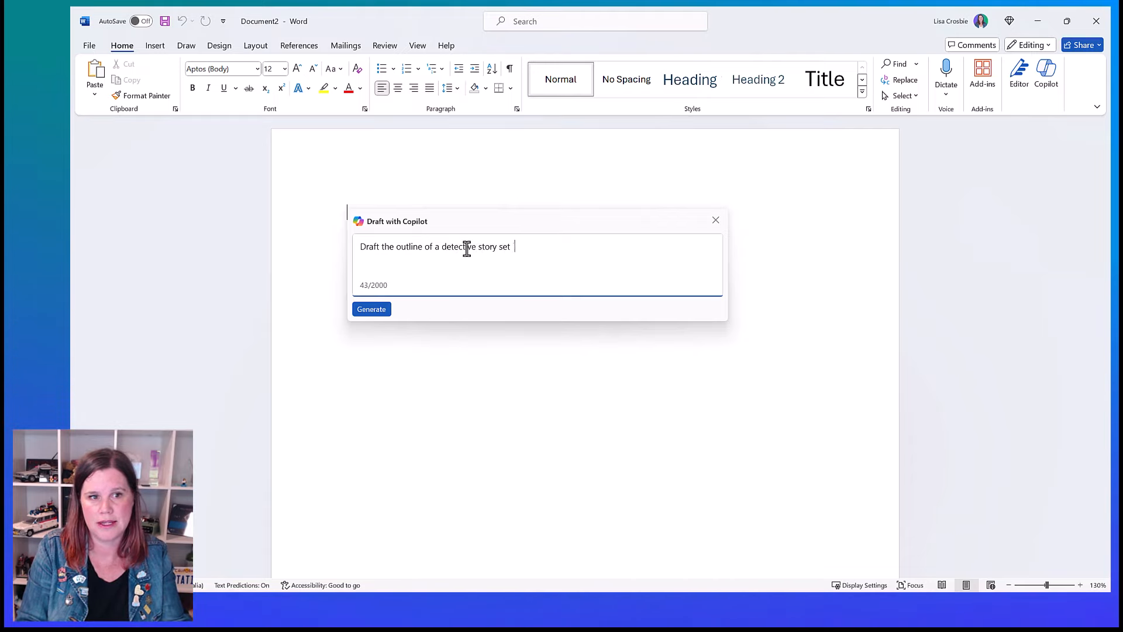
key(BackSpace)
key(BackSpace)
key(BackSpace)
text(y )
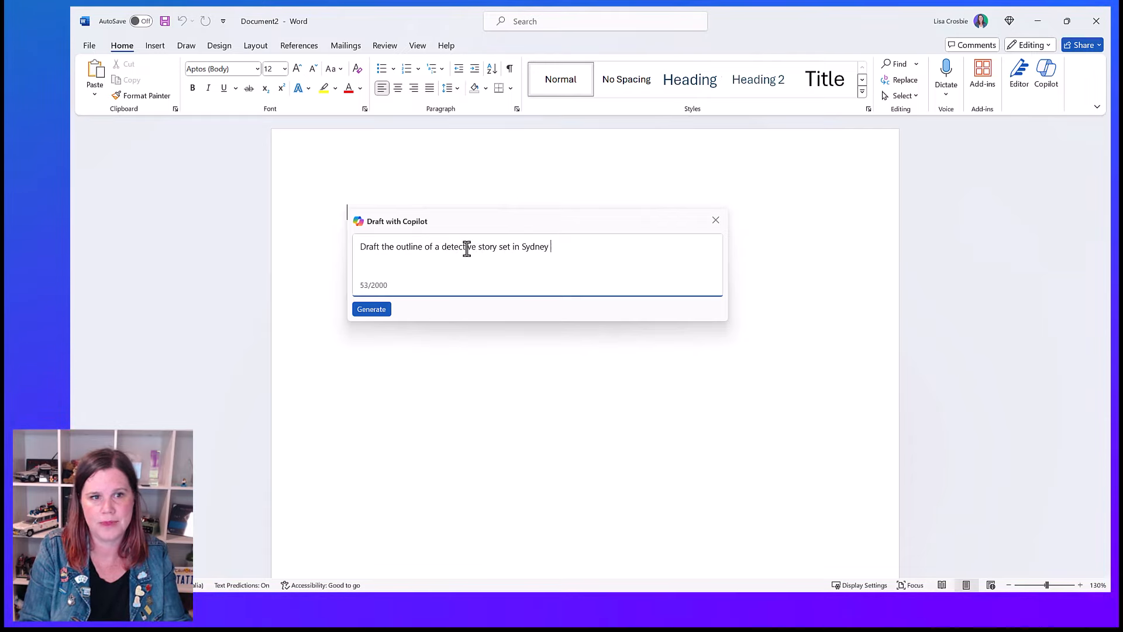
text(in the 19)
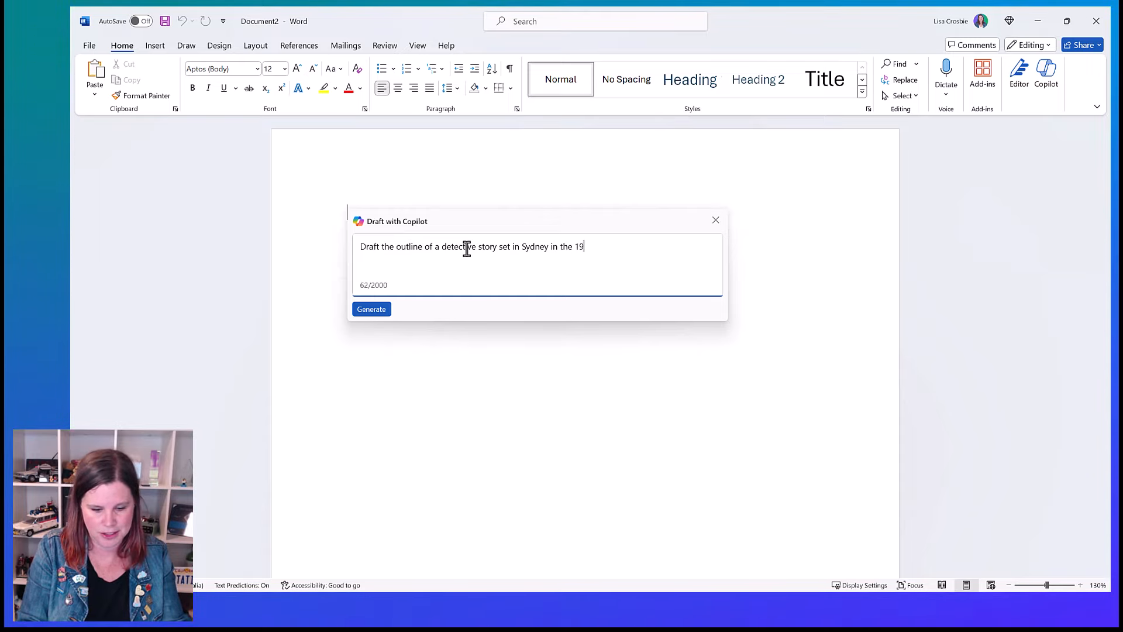
text(50s)
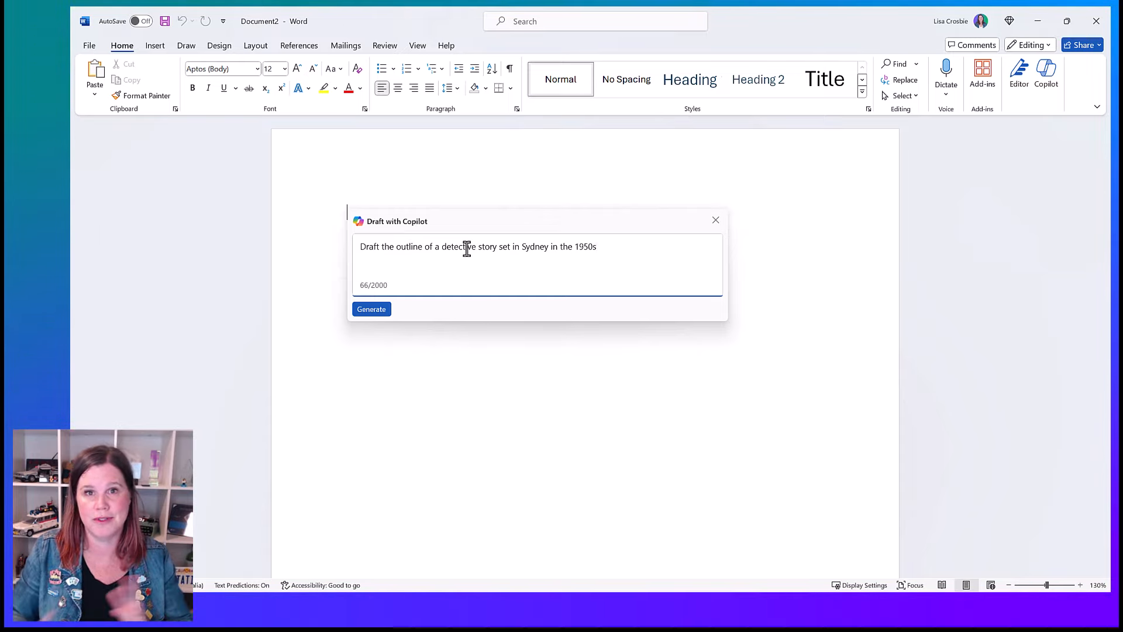
click(379, 312)
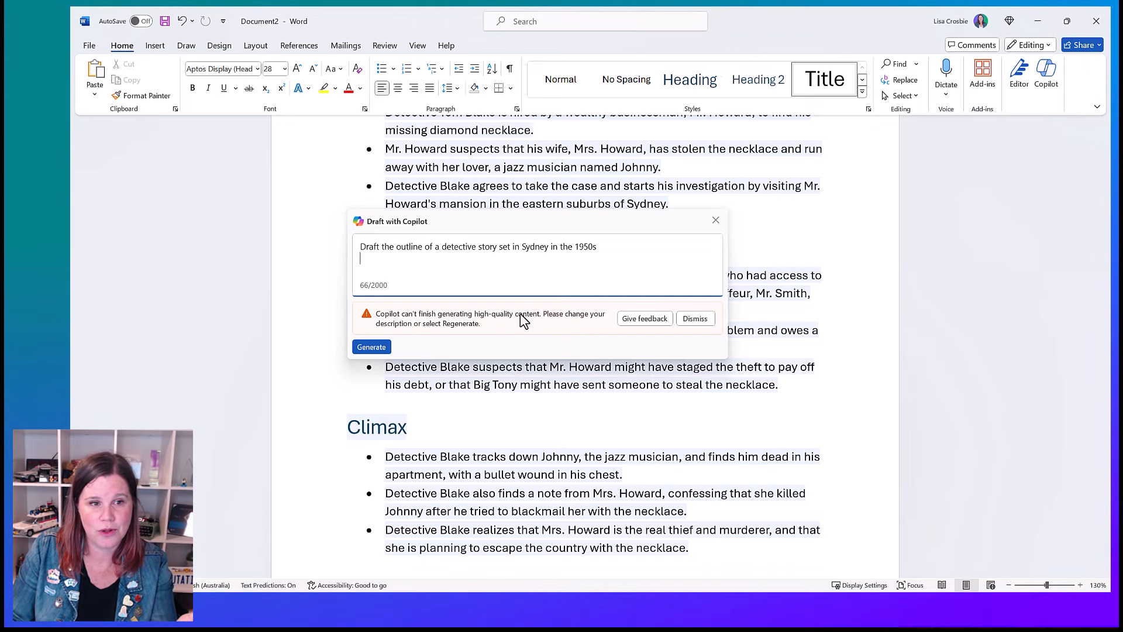
Dismiss the Copilot error and generate the 1950s Sydney detective story outline again from the unchanged prompt
drag(609, 248, 324, 243)
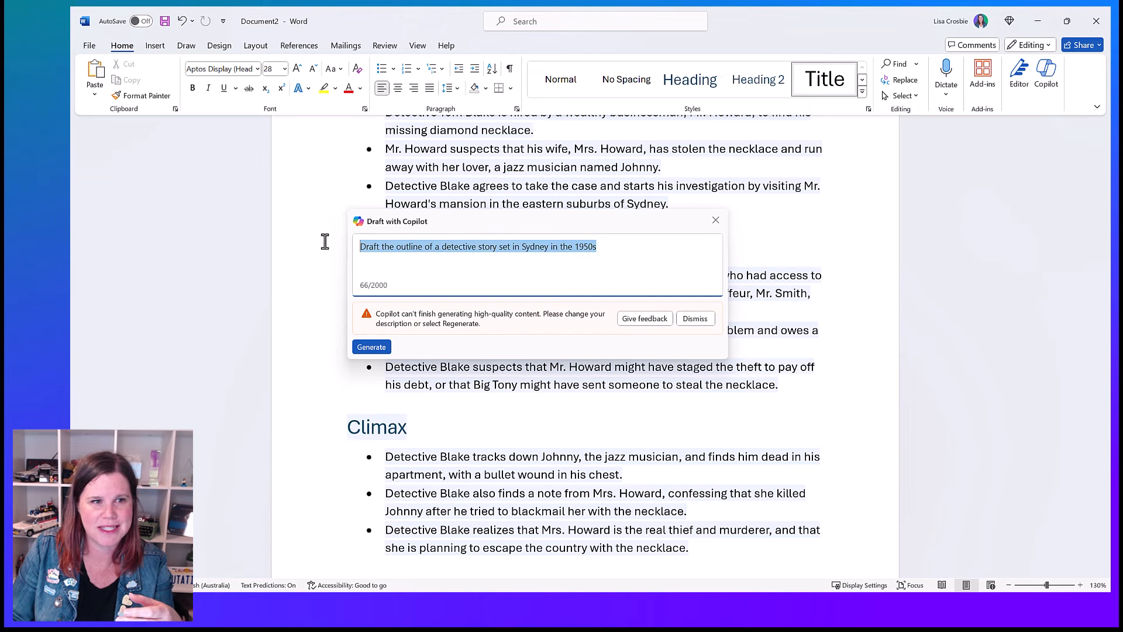
click(698, 247)
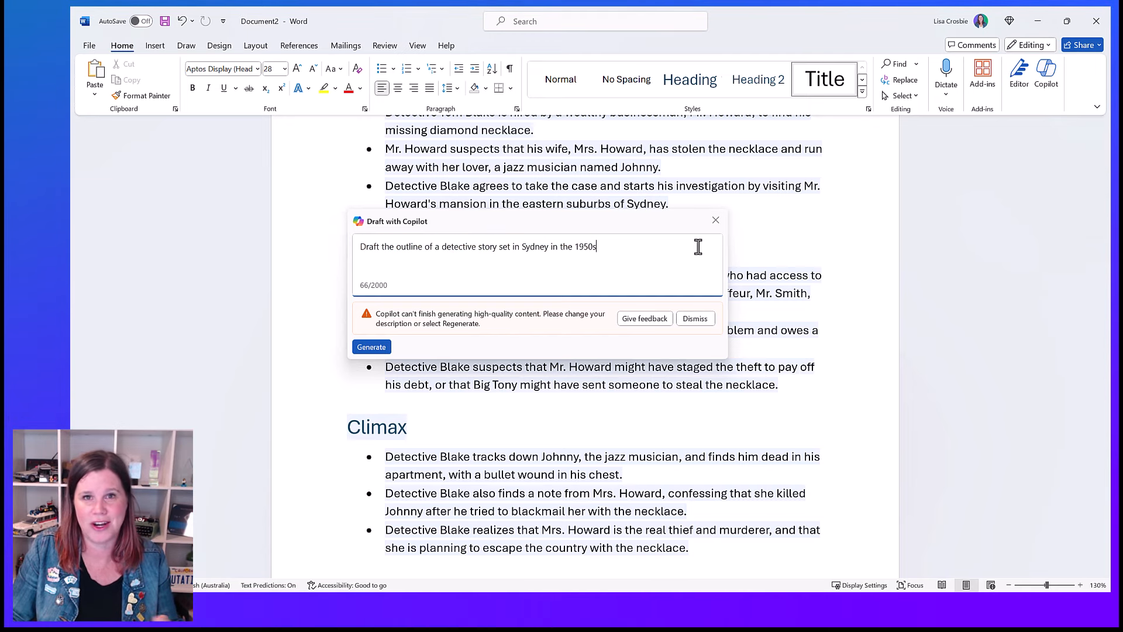
click(693, 318)
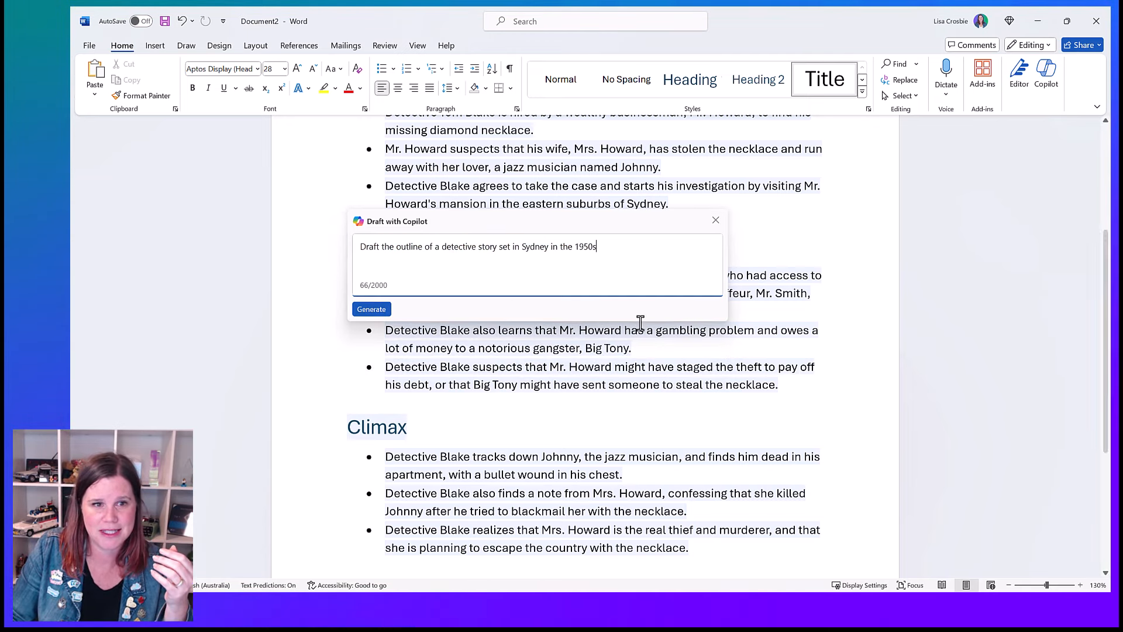
click(371, 310)
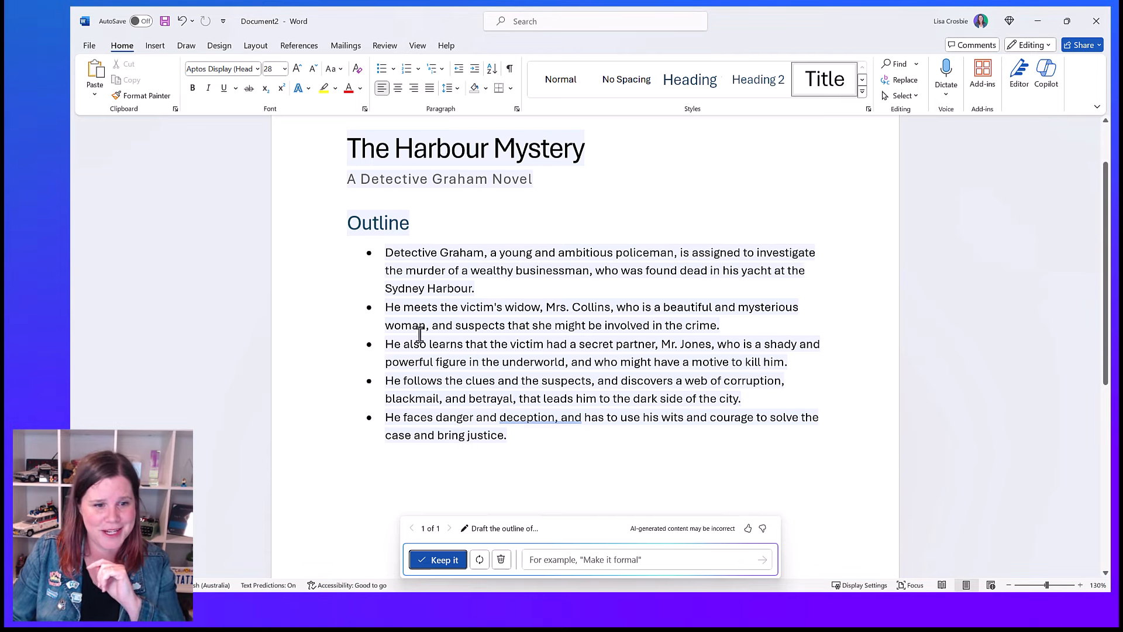
Have Copilot regenerate the detective story outline, and compare the new version with the first one
click(478, 559)
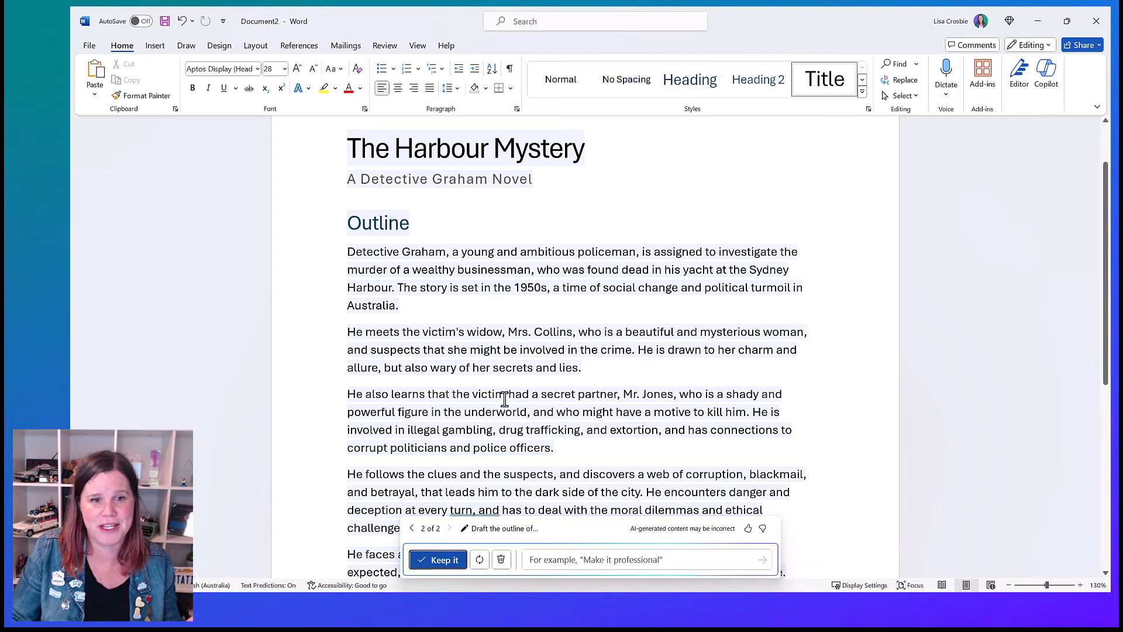
scroll(504, 433, down, 5)
scroll(505, 400, down, 3)
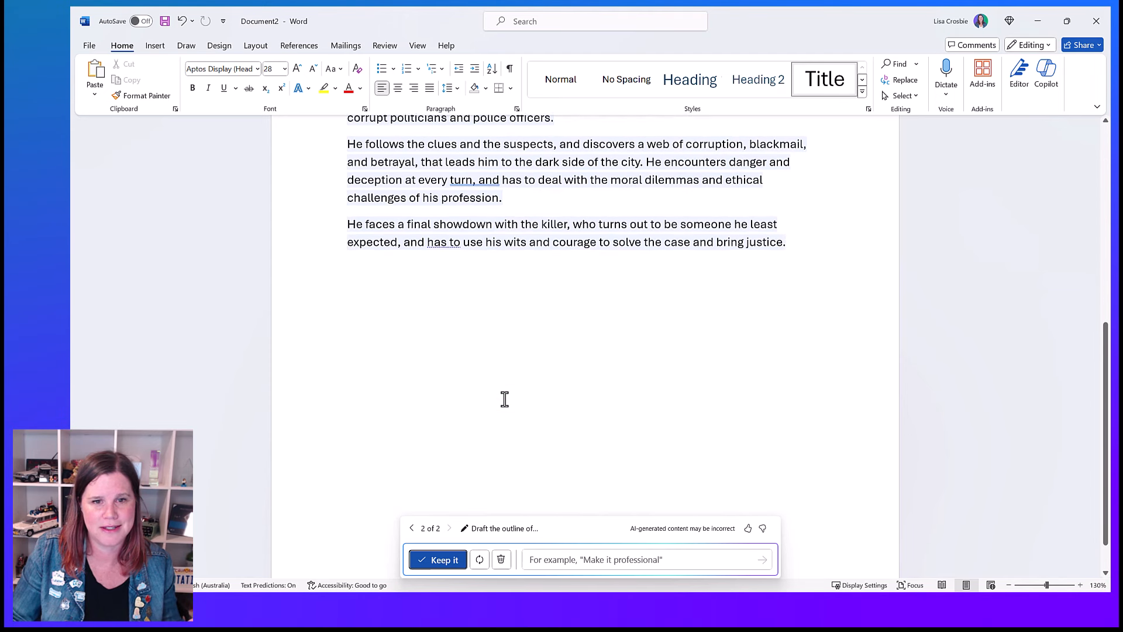
scroll(505, 400, up, 6)
scroll(505, 401, up, 1)
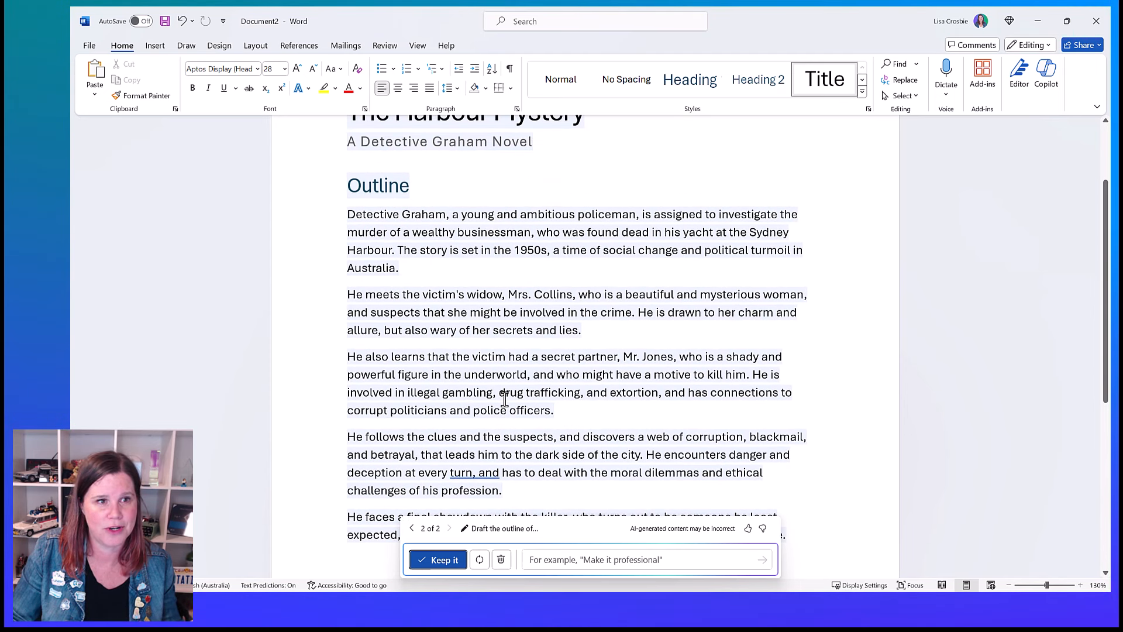
click(412, 528)
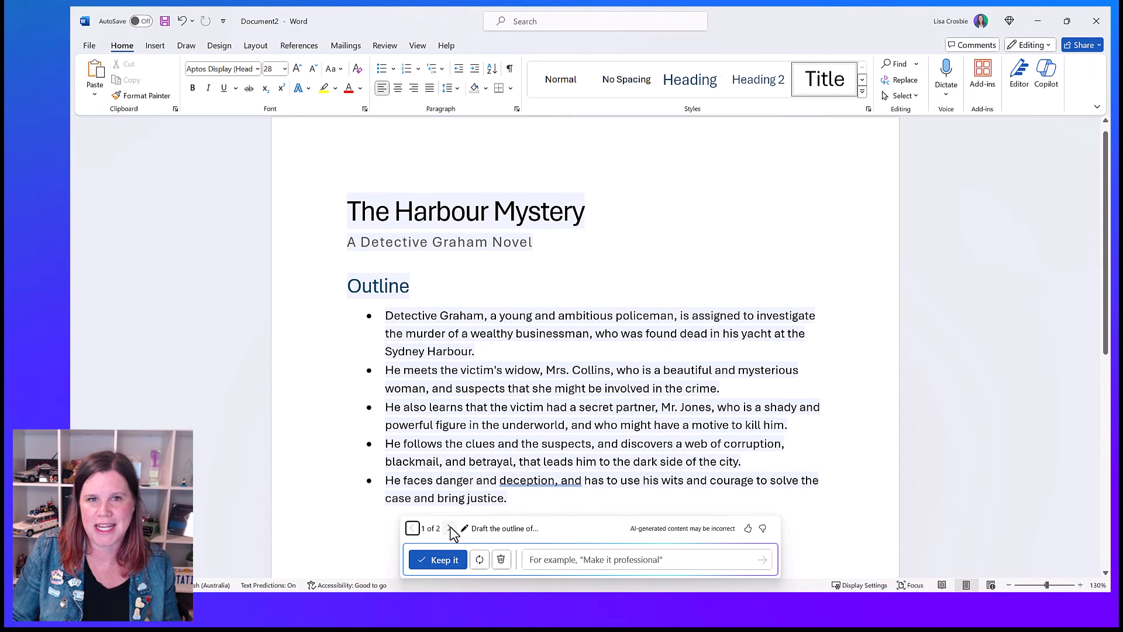
click(450, 528)
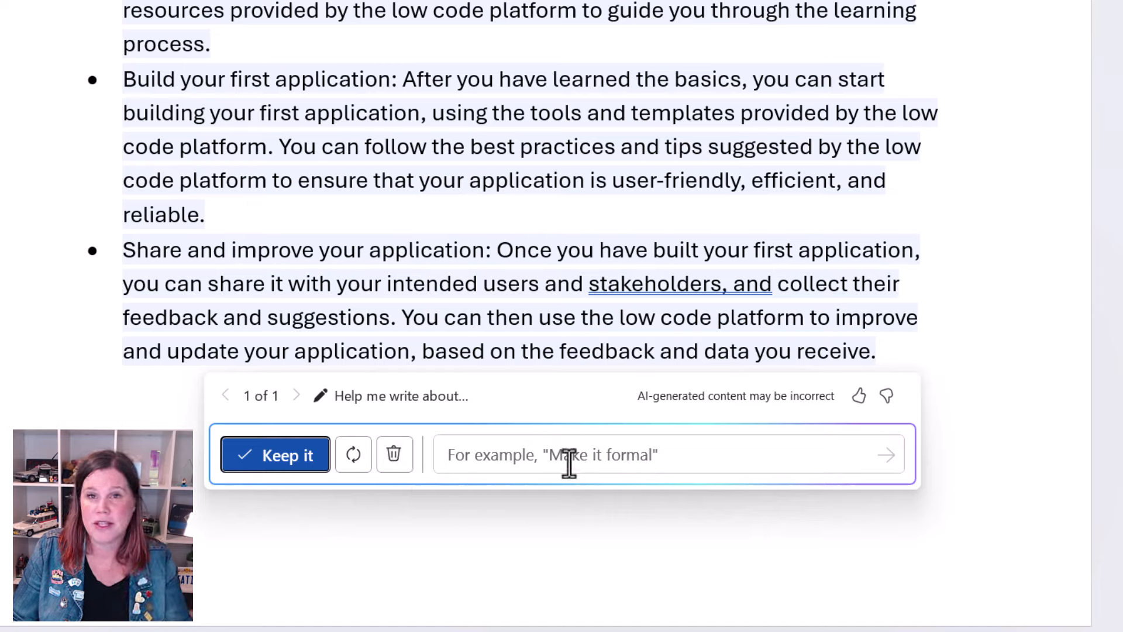
Edit the low code draft's prompt to "Help me write about the benefits and value to a large organisation of low code" and generate it again
click(318, 398)
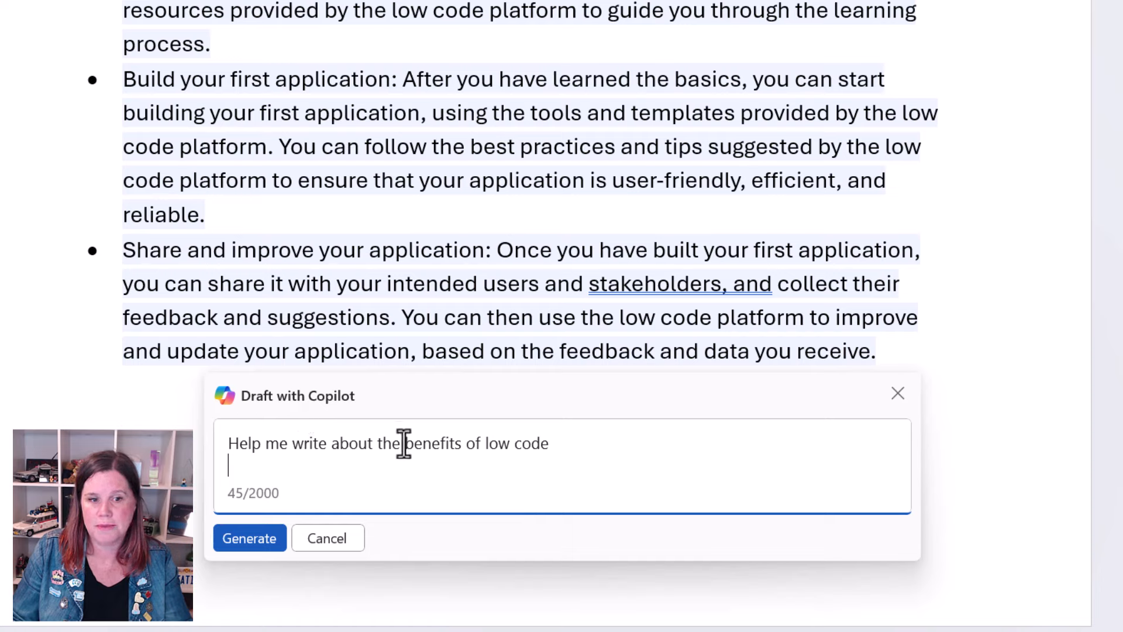
click(556, 447)
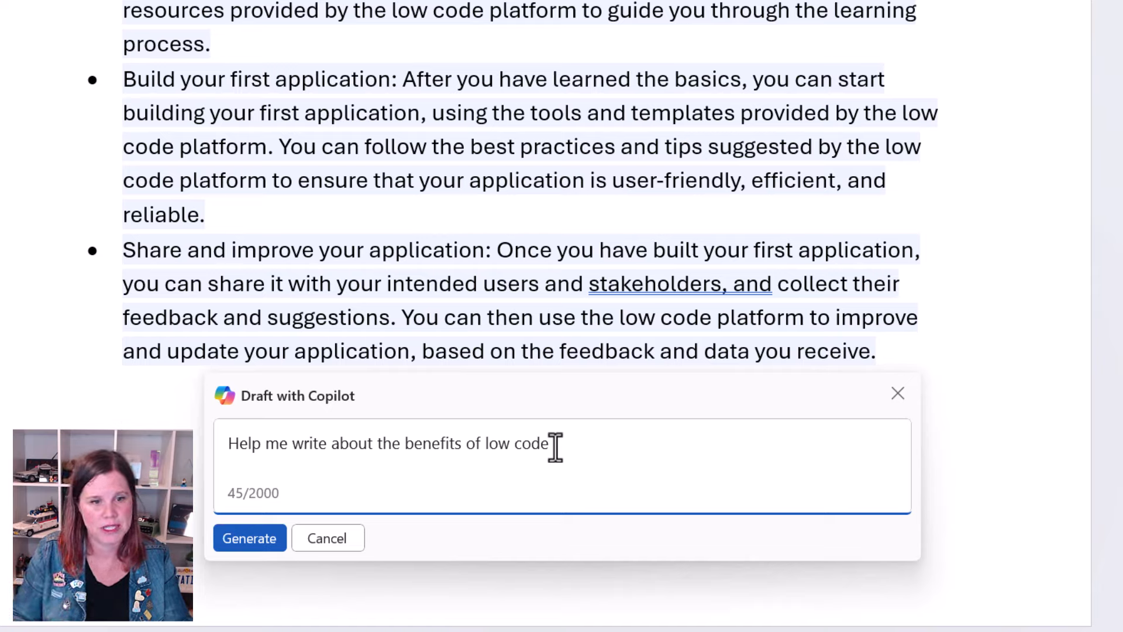
click(464, 443)
text(and v)
text(alue to a )
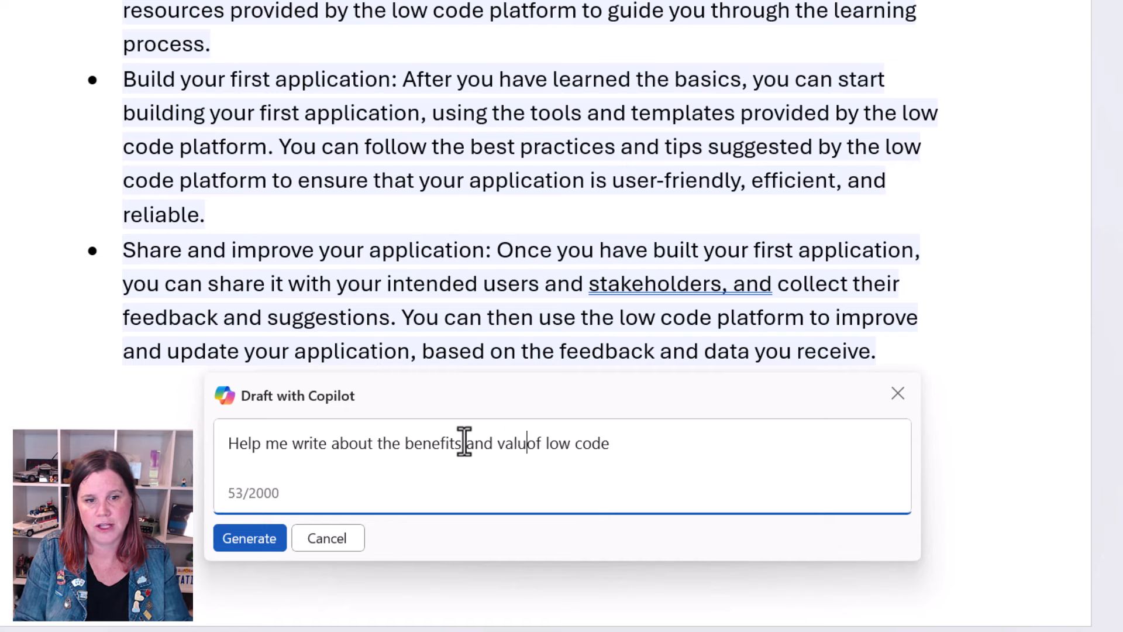
text(large organisation)
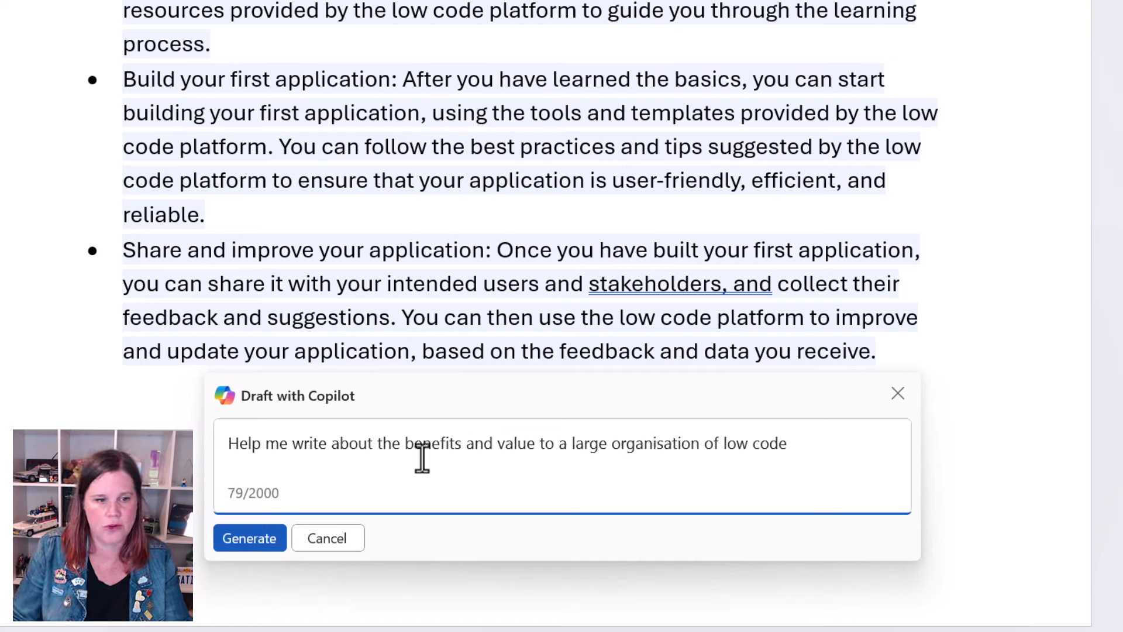
click(248, 536)
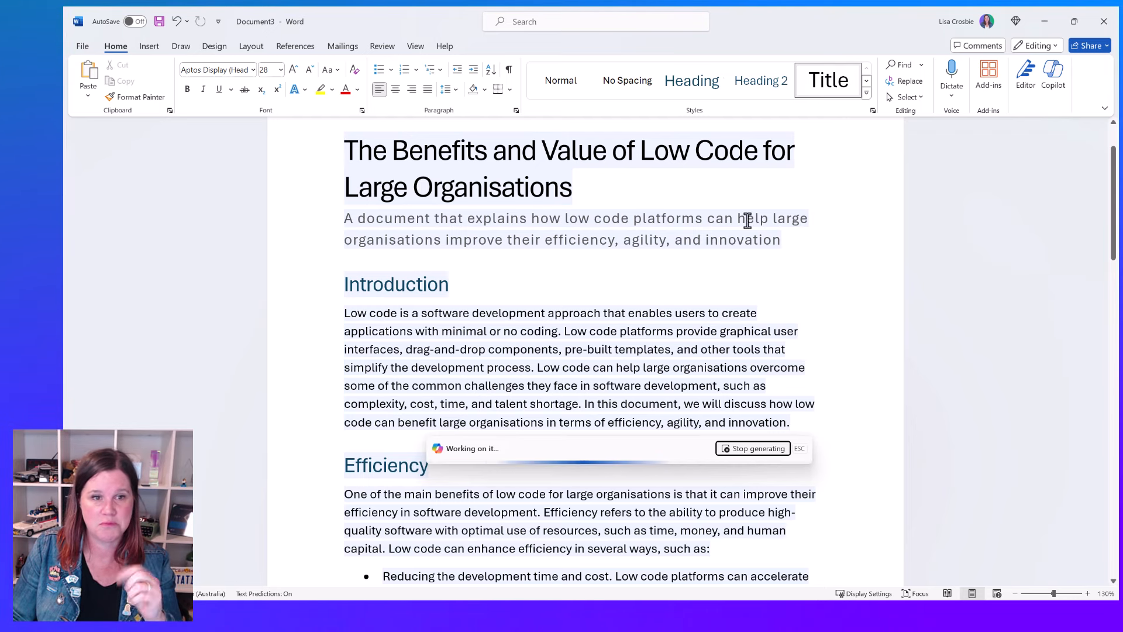
Read through the new low code draft for large organisations, checking its Efficiency, Agility, Innovation and closing sections
scroll(643, 274, down, 1)
scroll(643, 275, down, 4)
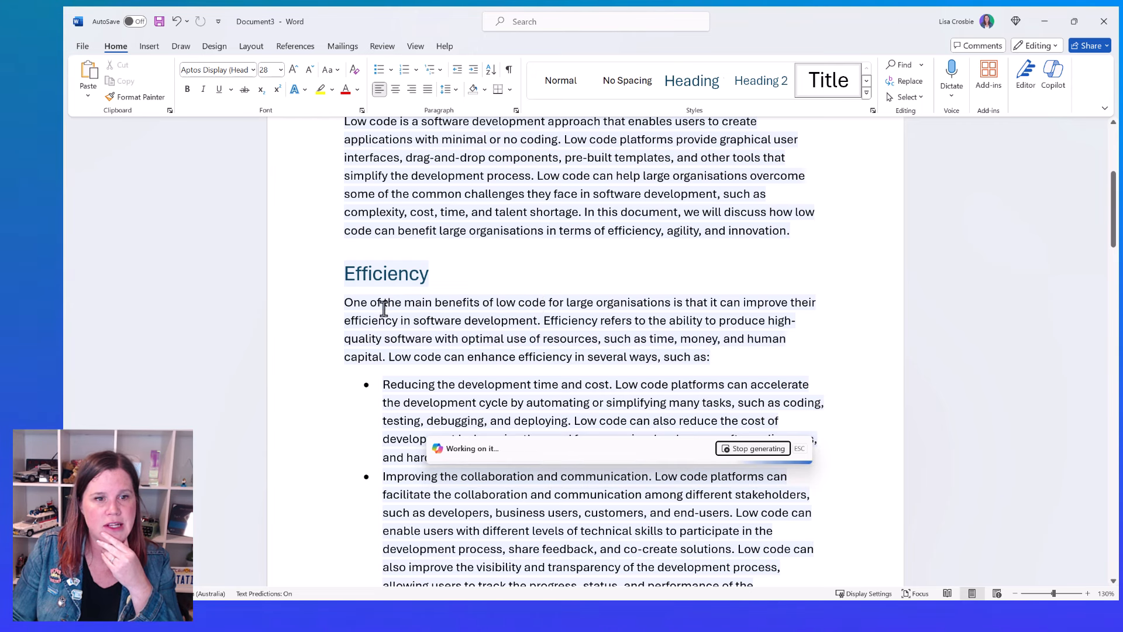
scroll(587, 310, down, 2)
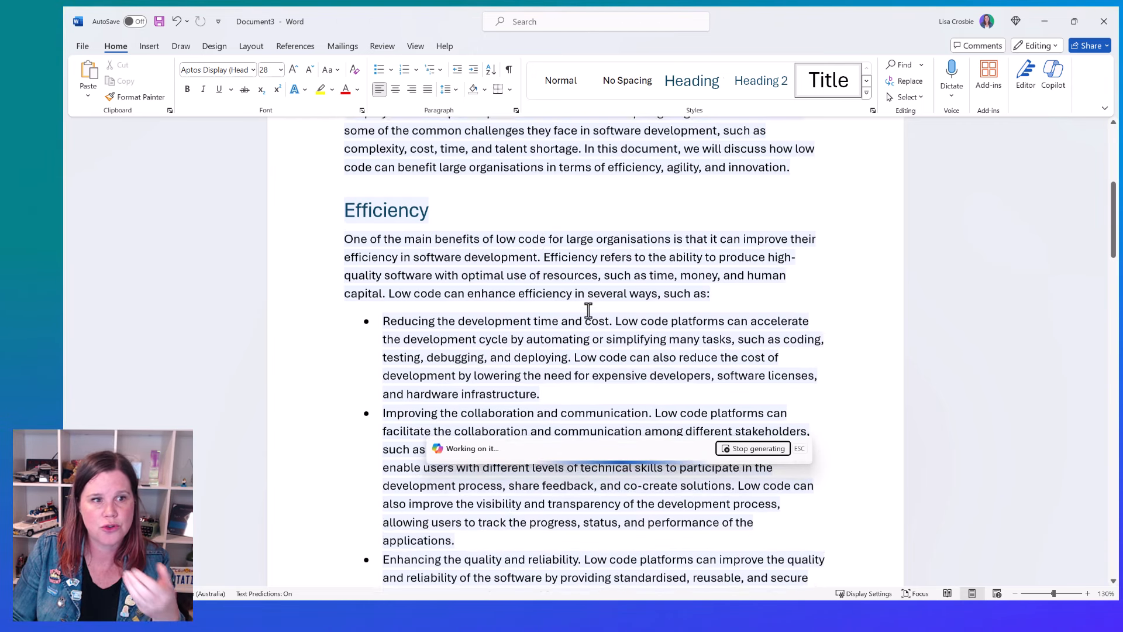
scroll(588, 304, down, 1)
scroll(588, 305, up, 1)
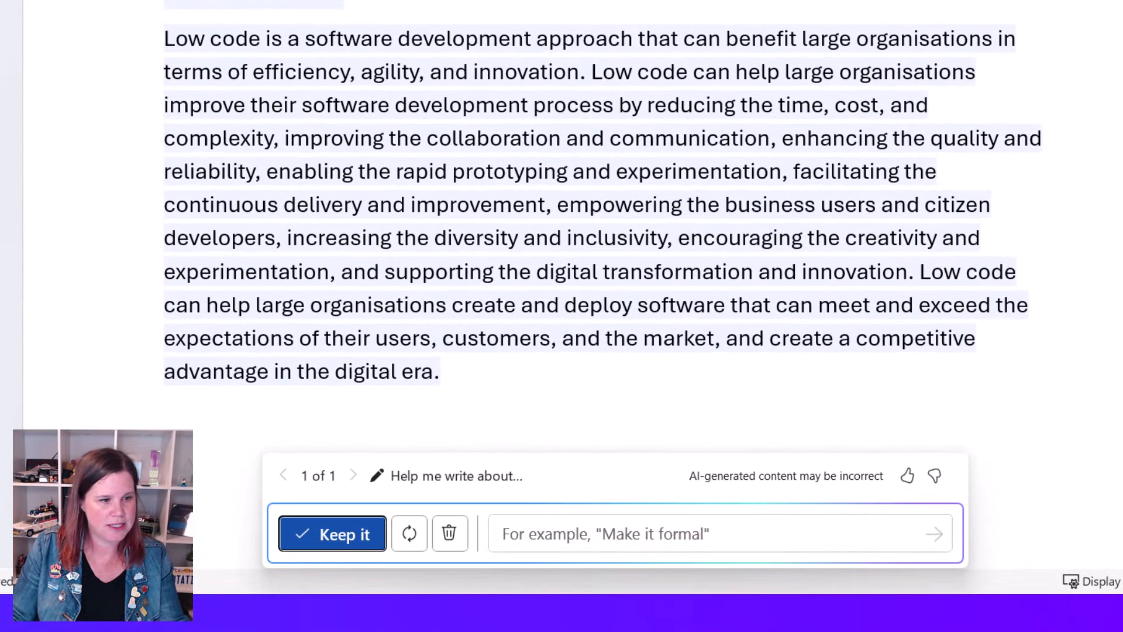
scroll(637, 241, up, 20)
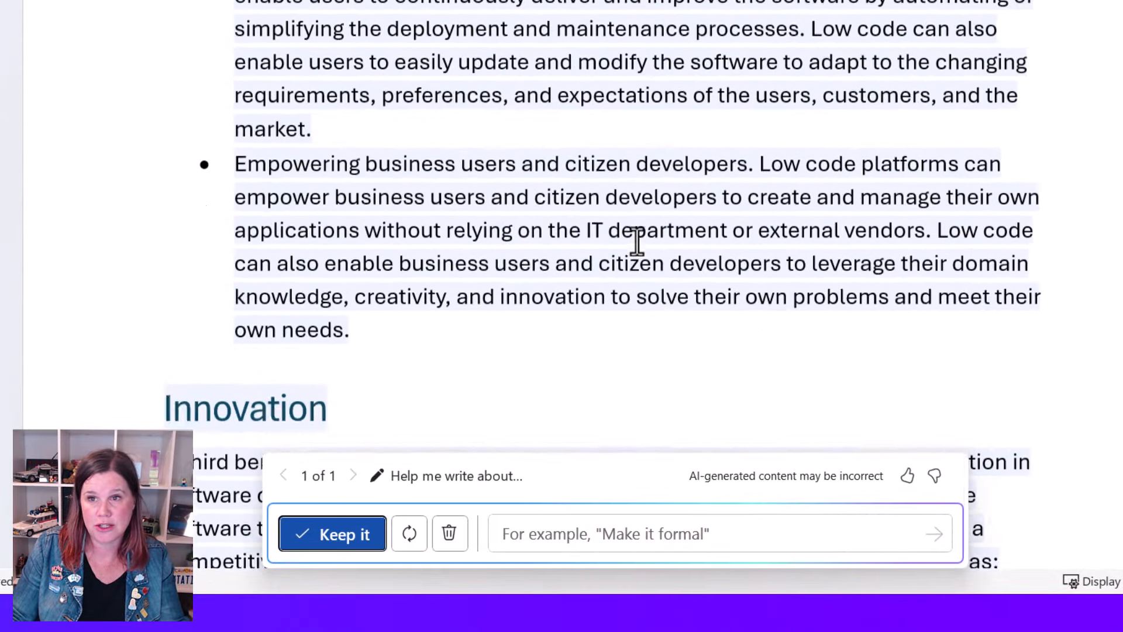
scroll(636, 241, down, 20)
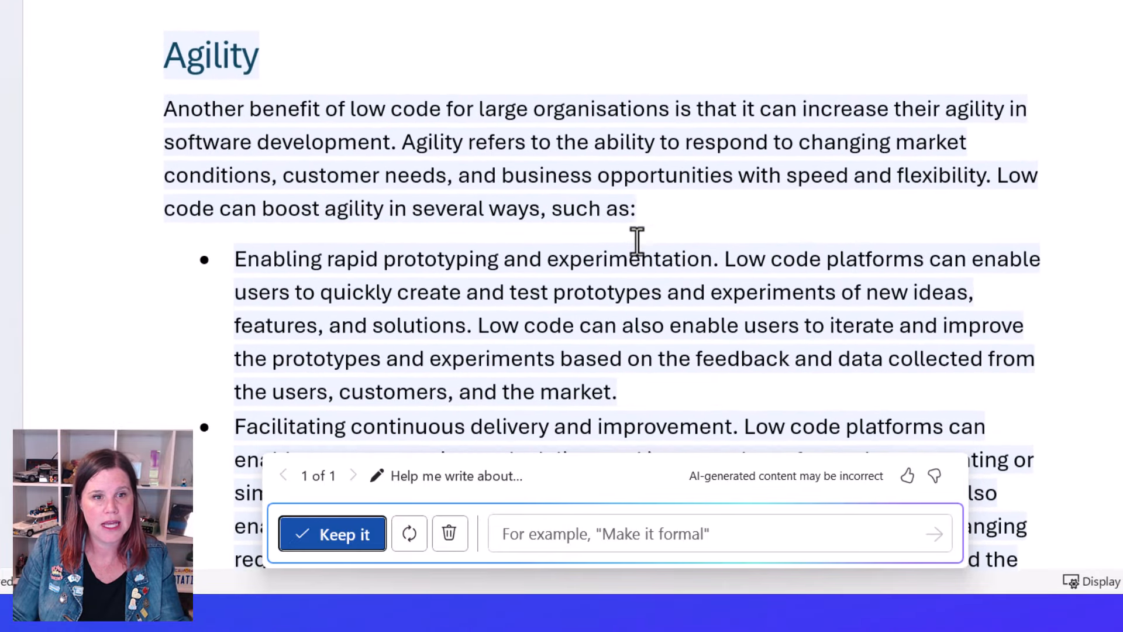
scroll(637, 241, down, 3)
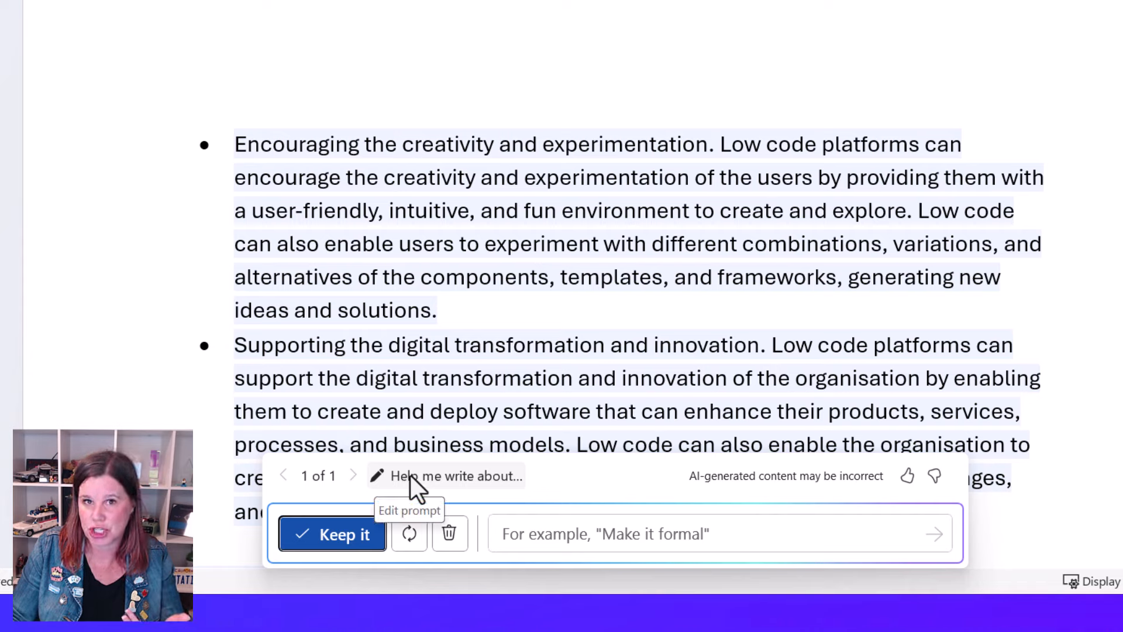
Fine-tune the low code draft by having Copilot add Power Platform examples
click(528, 535)
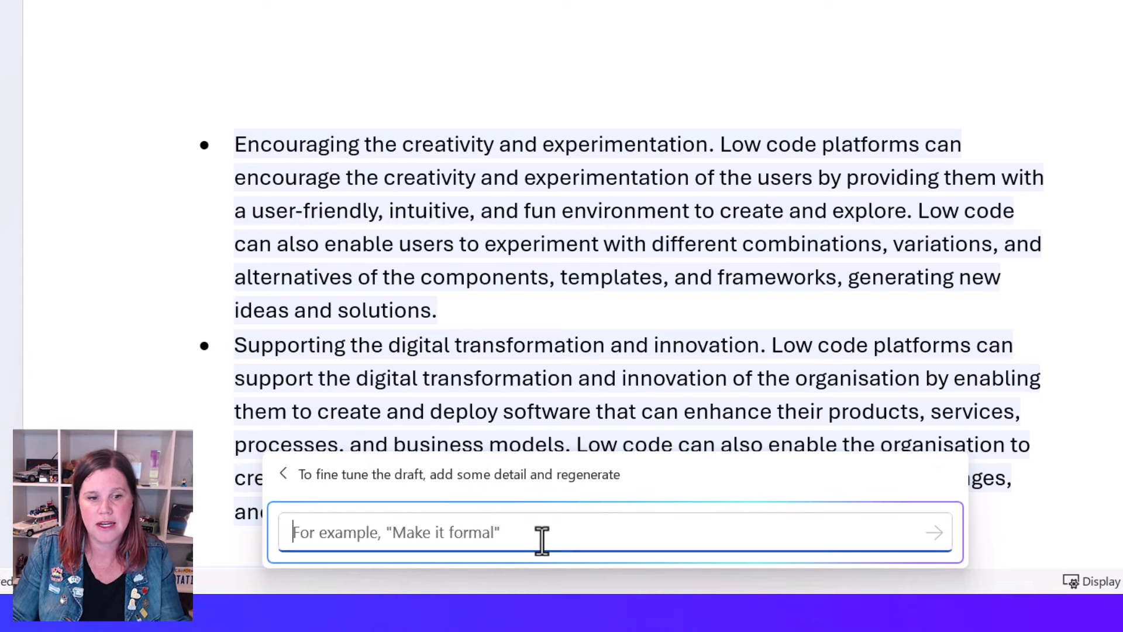
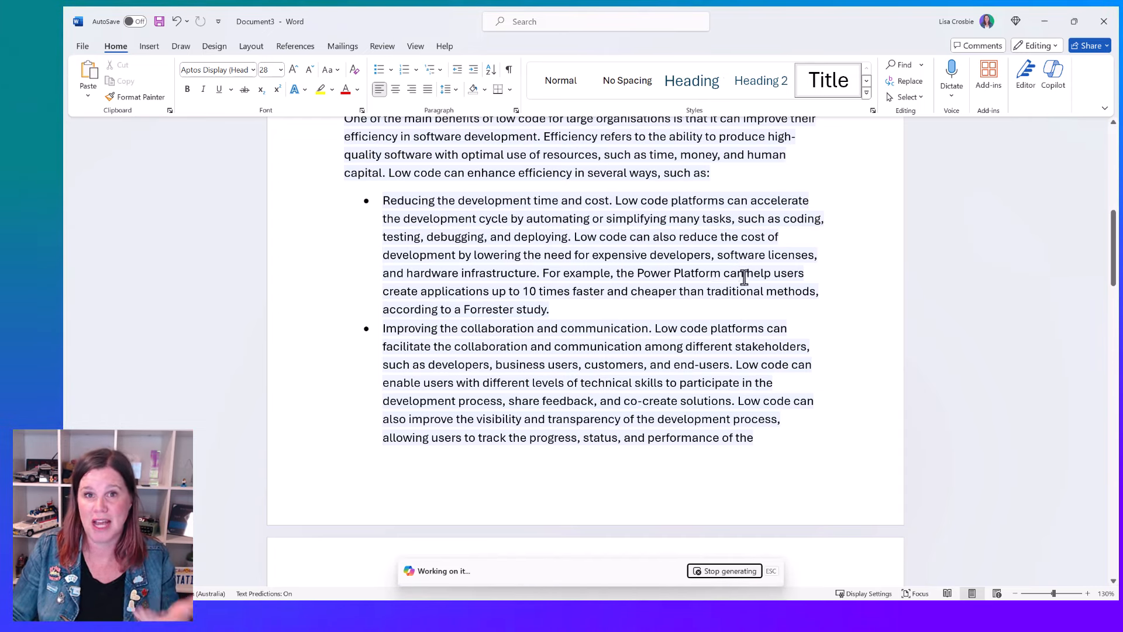
Review the regenerated low code draft through to its conclusion, examining the Power Platform examples under each benefit
scroll(744, 277, down, 6)
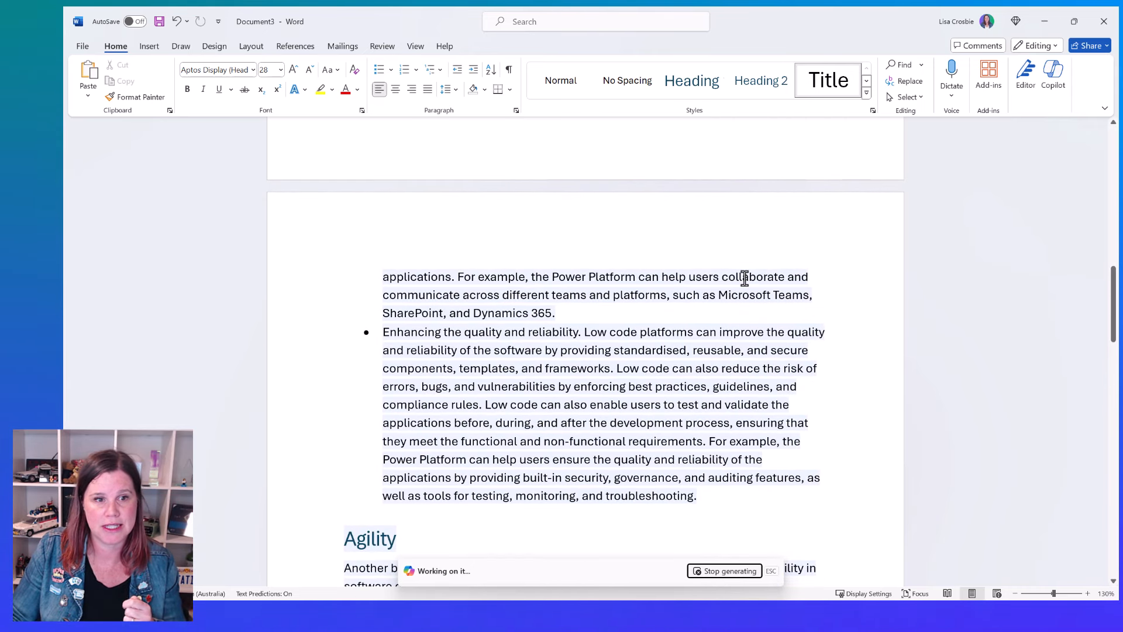
scroll(684, 276, down, 1)
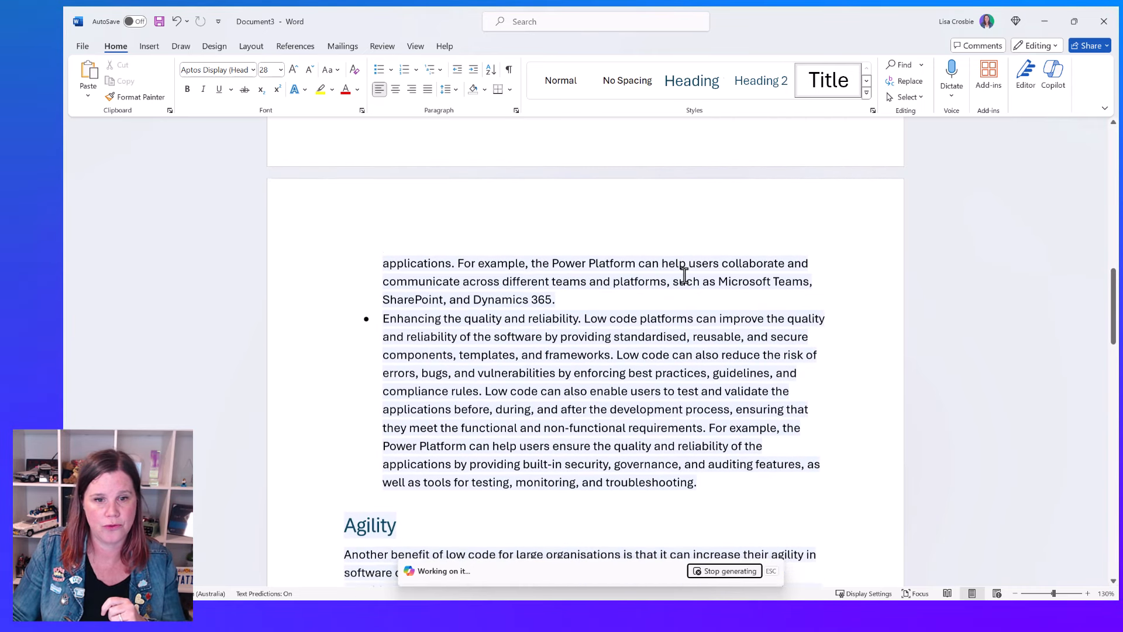
scroll(684, 275, down, 9)
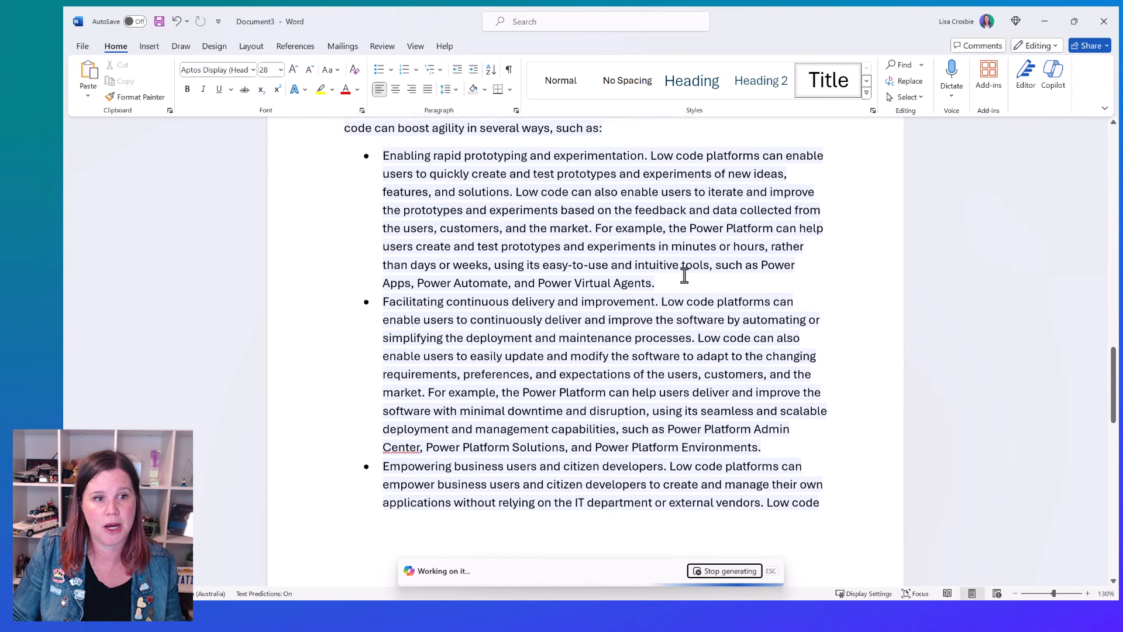
scroll(684, 276, down, 1)
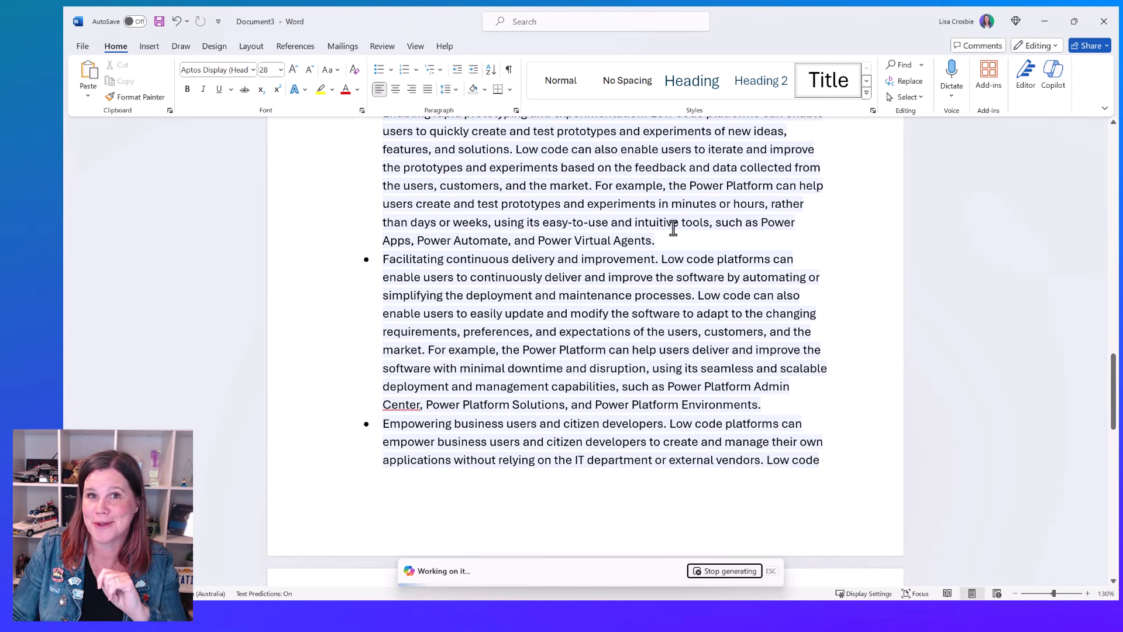
scroll(675, 234, down, 3)
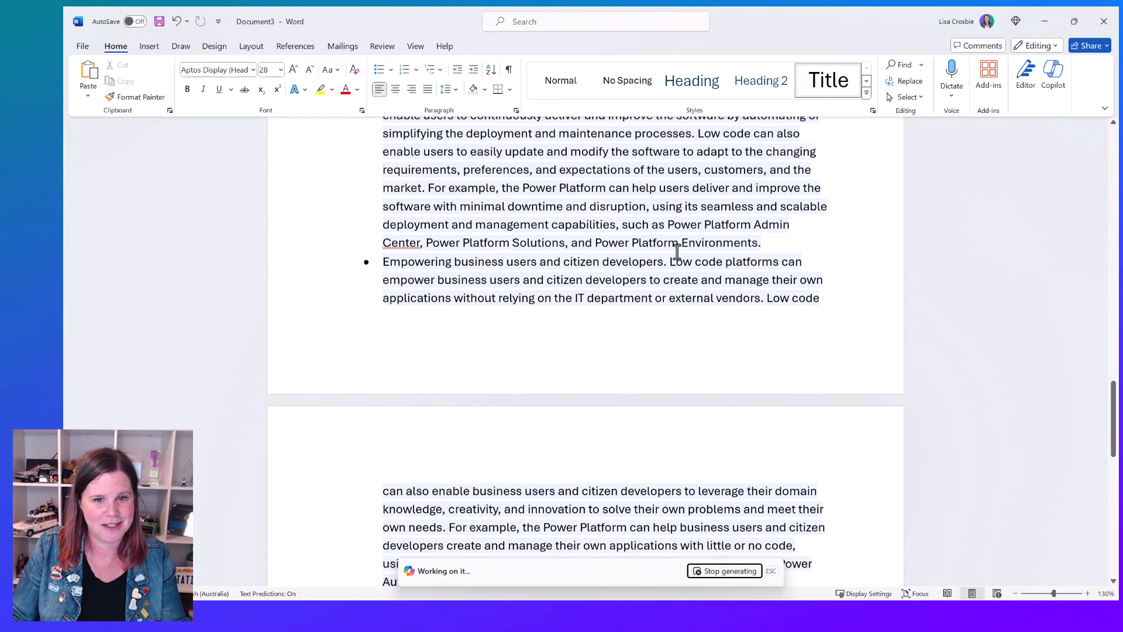
scroll(677, 252, down, 8)
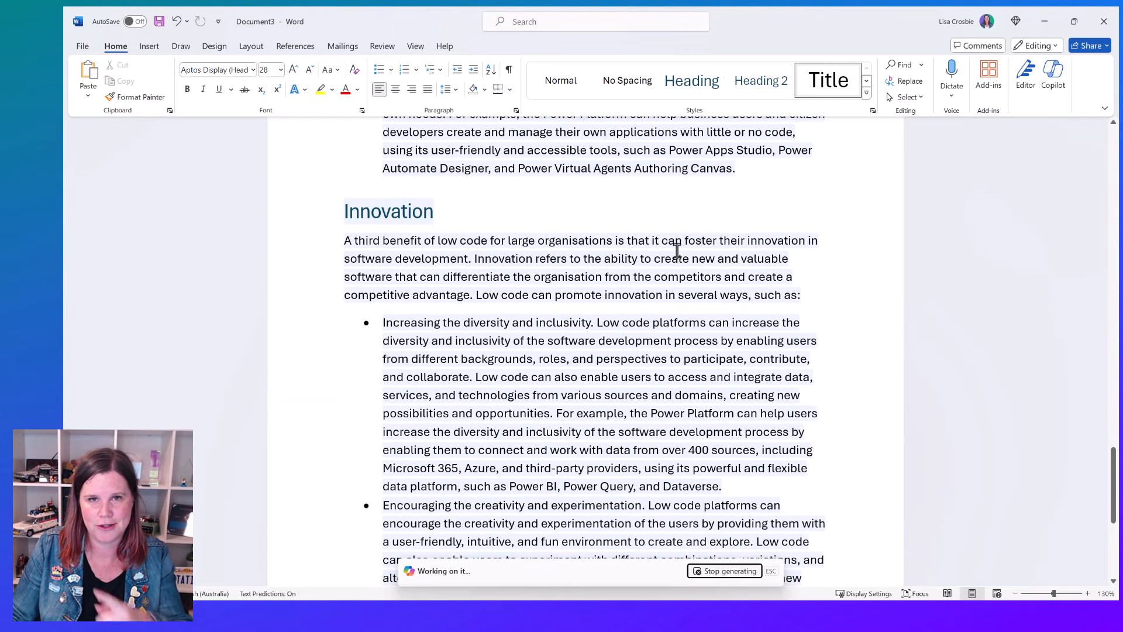
scroll(602, 256, down, 5)
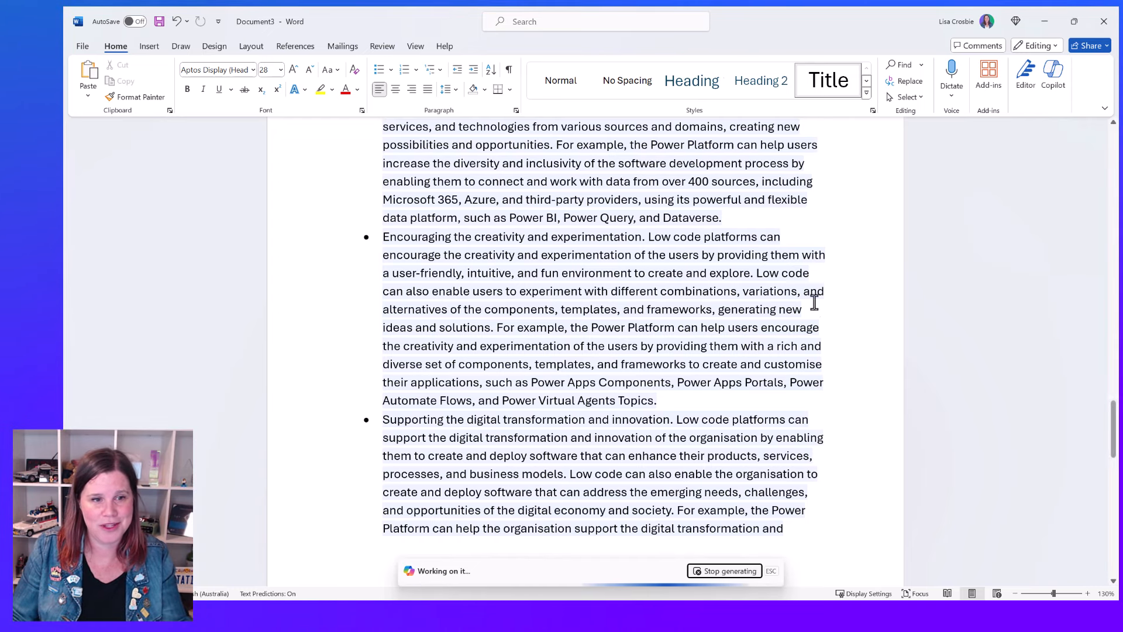
scroll(588, 452, down, 3)
scroll(590, 448, down, 15)
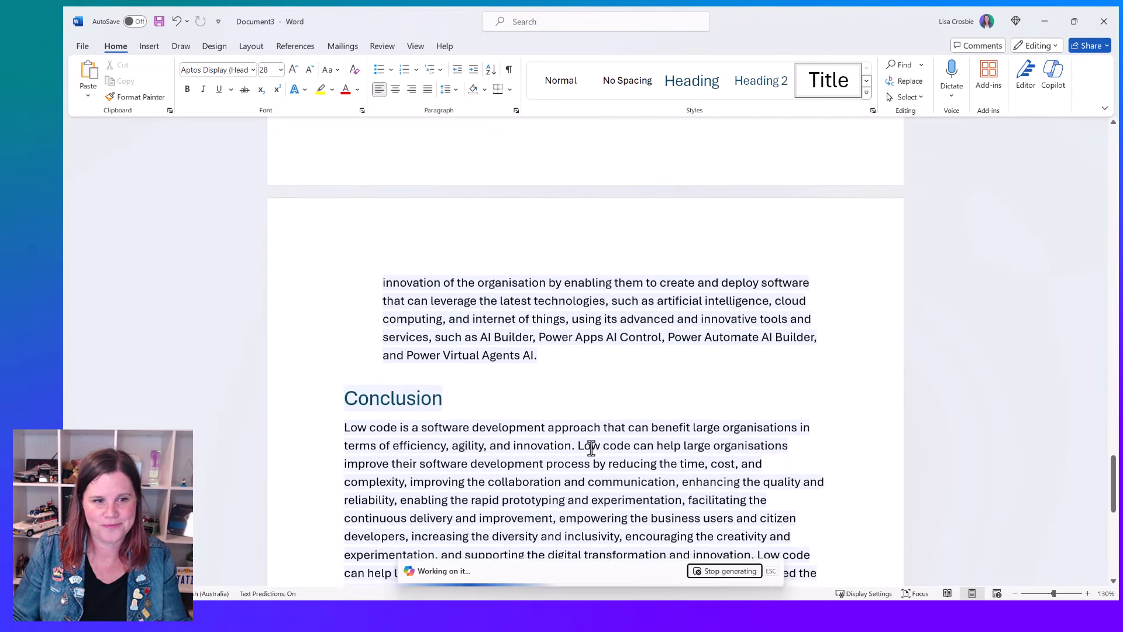
scroll(590, 448, down, 2)
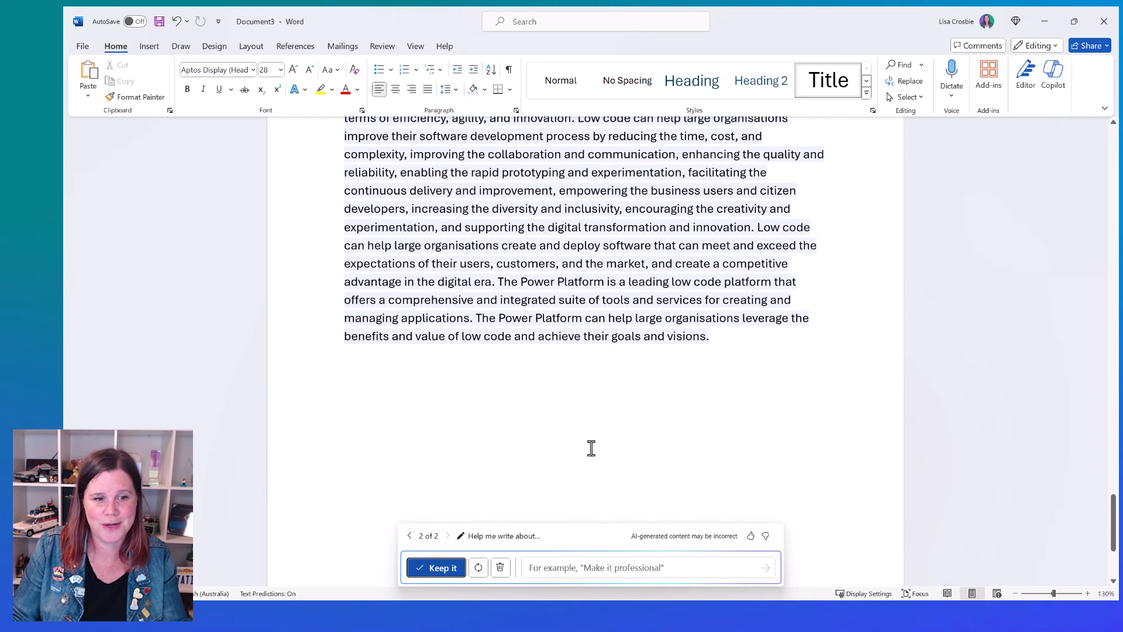
Keep the fine-tuned version of the low code draft in the document
click(453, 568)
click(722, 341)
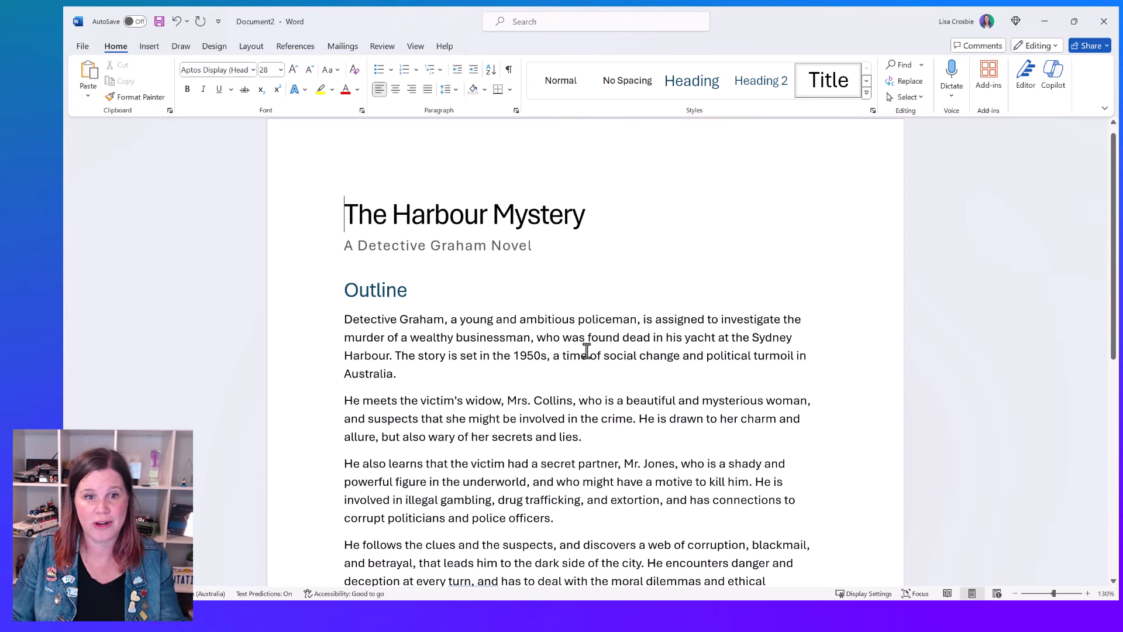
Have Copilot continue The Harbour Mystery outline after its last paragraph using Inspire me, and keep the generated text
scroll(585, 348, down, 3)
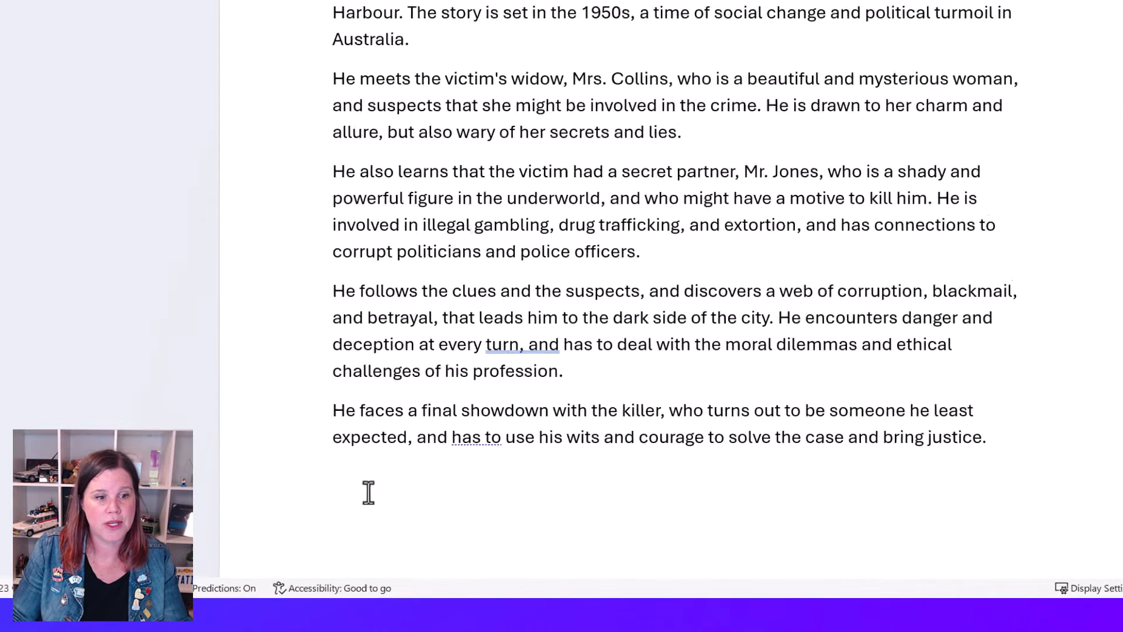
click(366, 525)
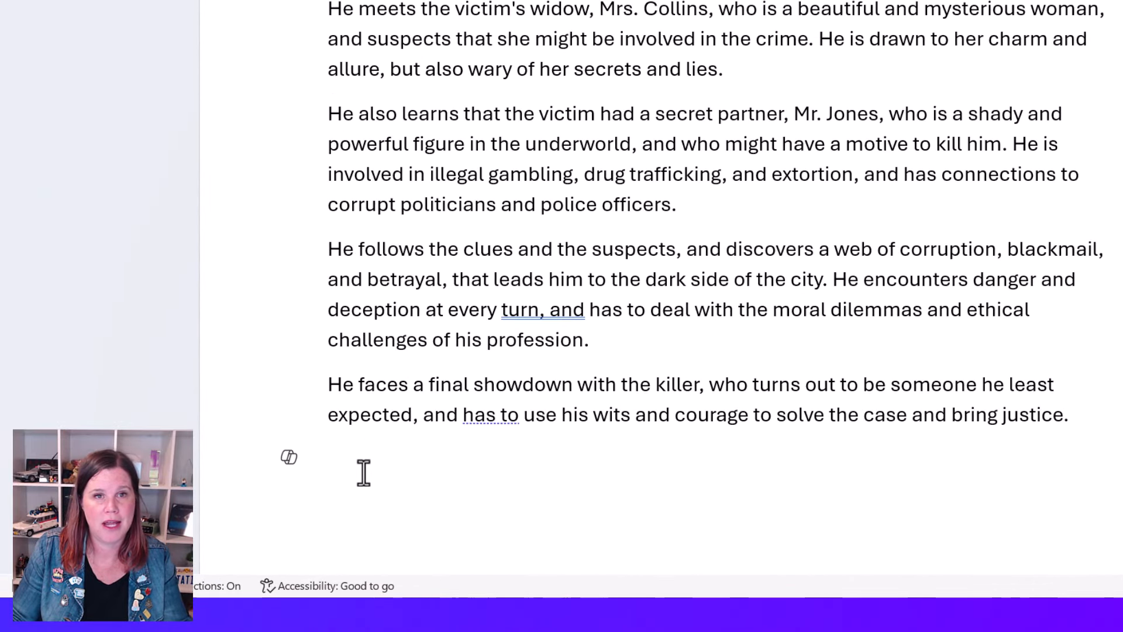
scroll(364, 471, up, 1)
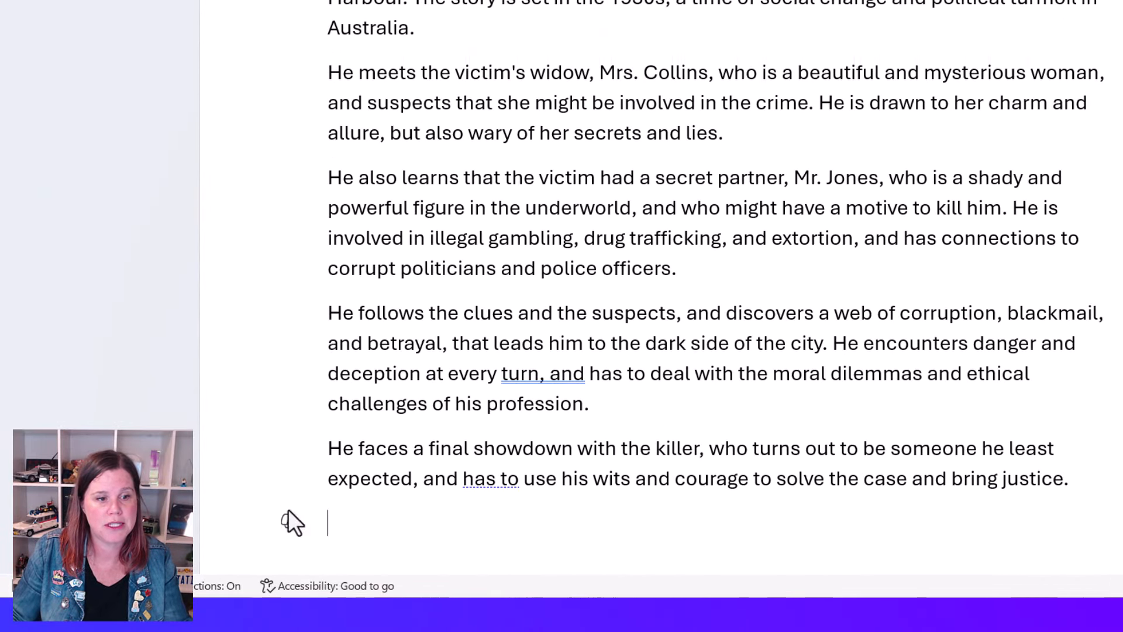
click(287, 520)
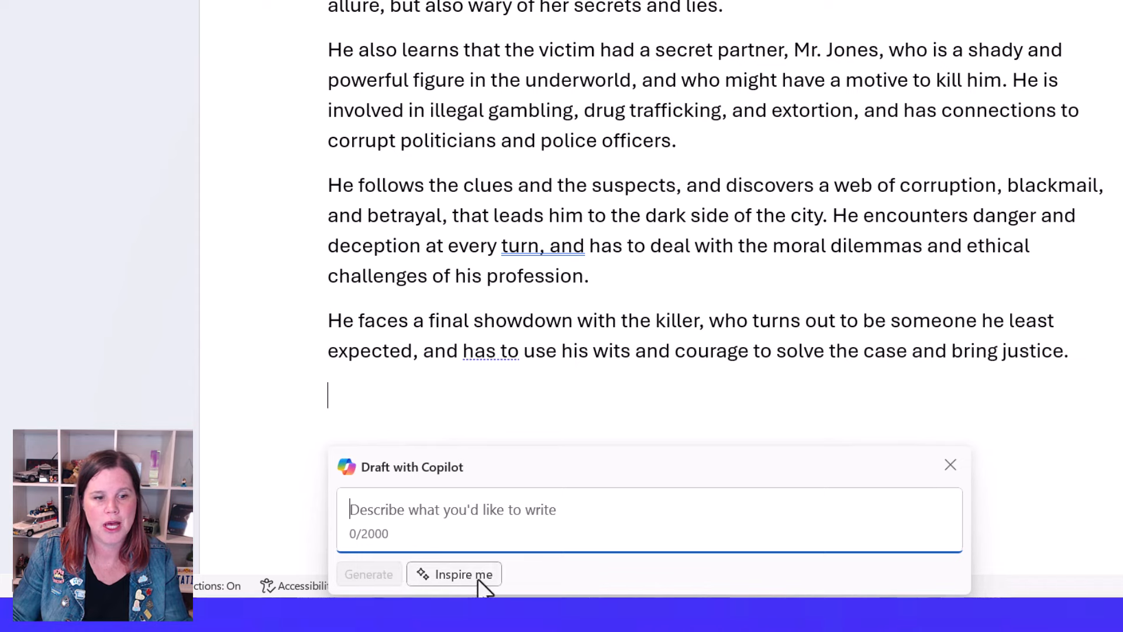
click(453, 574)
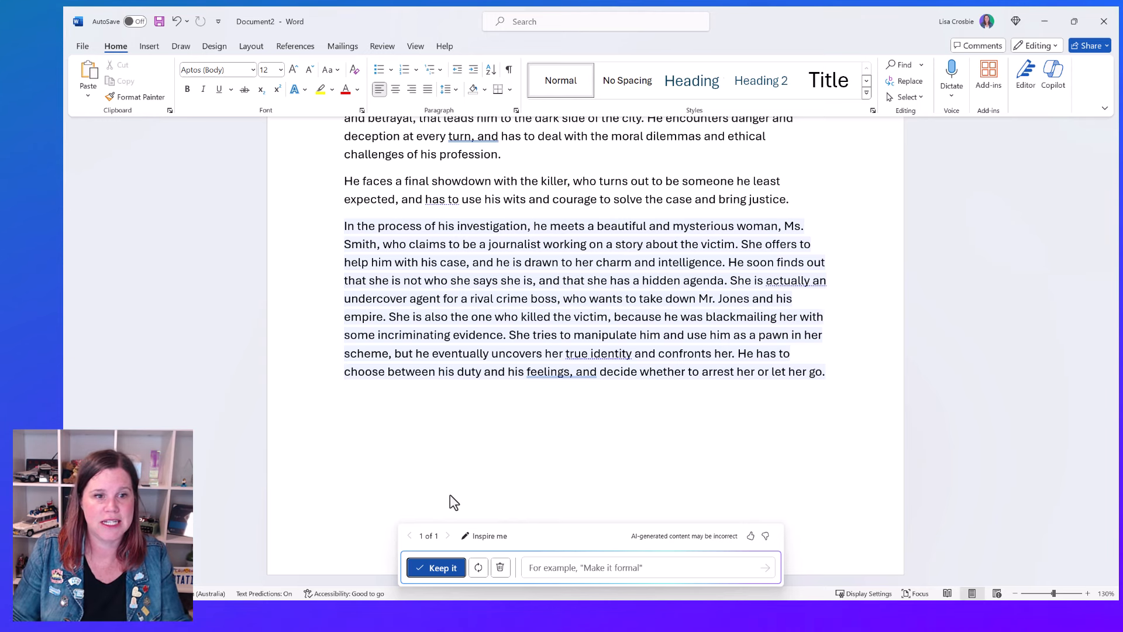
click(437, 569)
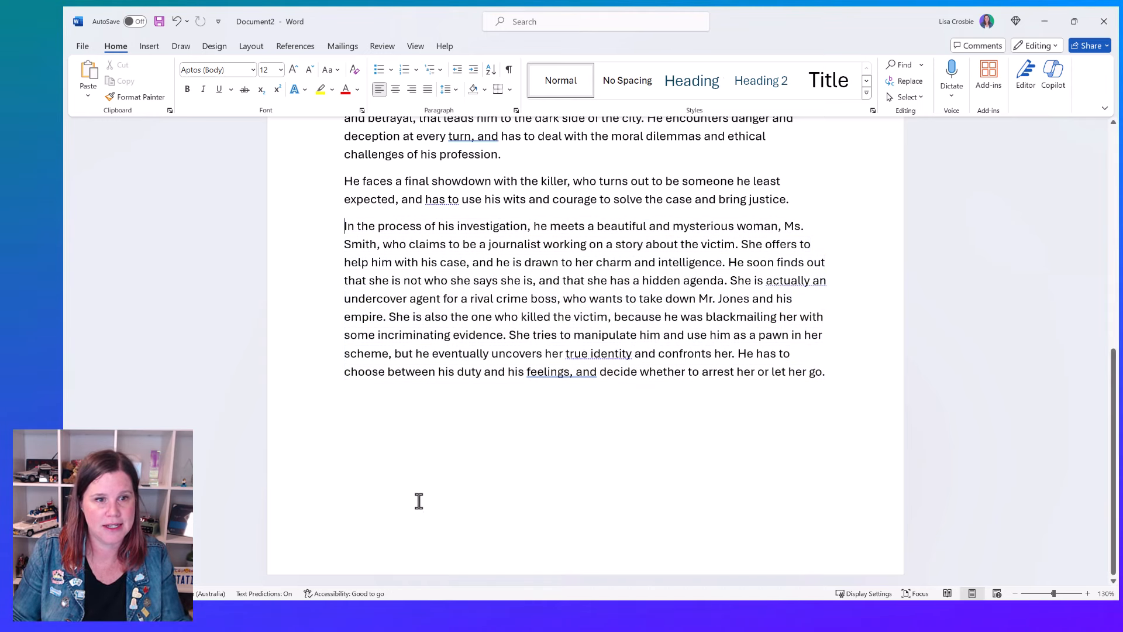
Generate a Copilot draft below the outline with the prompt "Please write a background about the main character"
scroll(513, 436, up, 2)
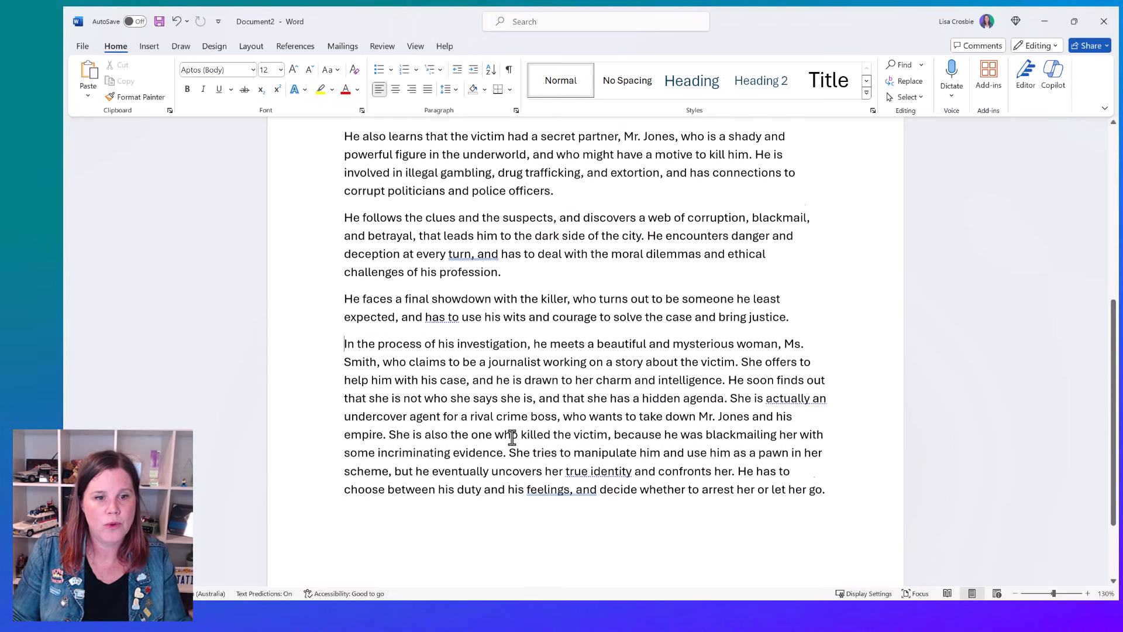
scroll(512, 436, up, 3)
scroll(482, 438, up, 2)
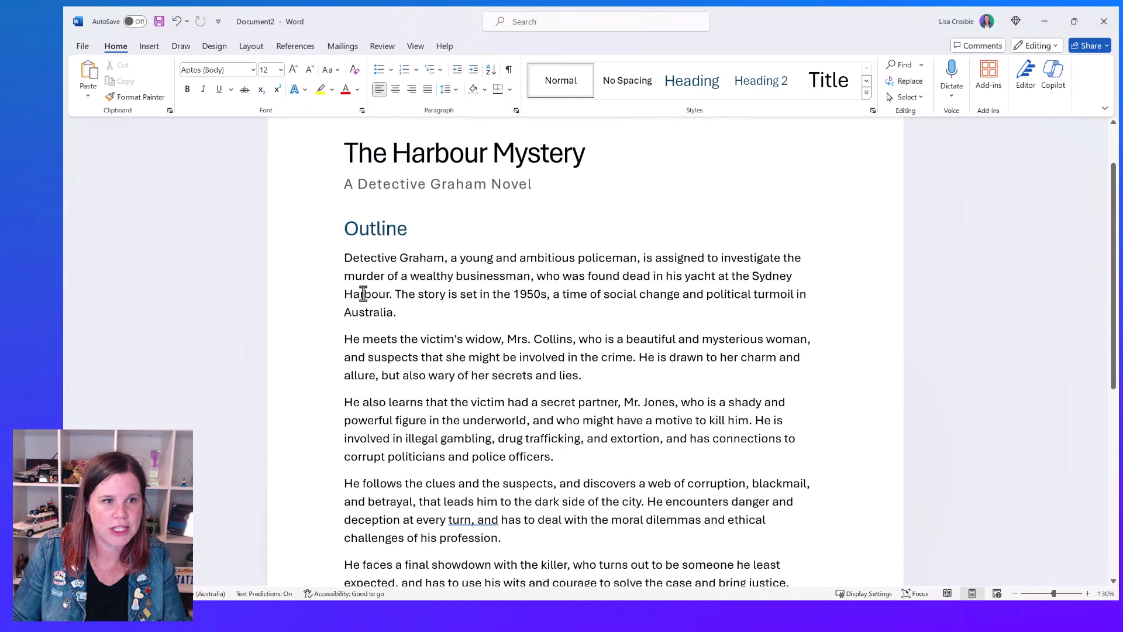
scroll(519, 290, down, 8)
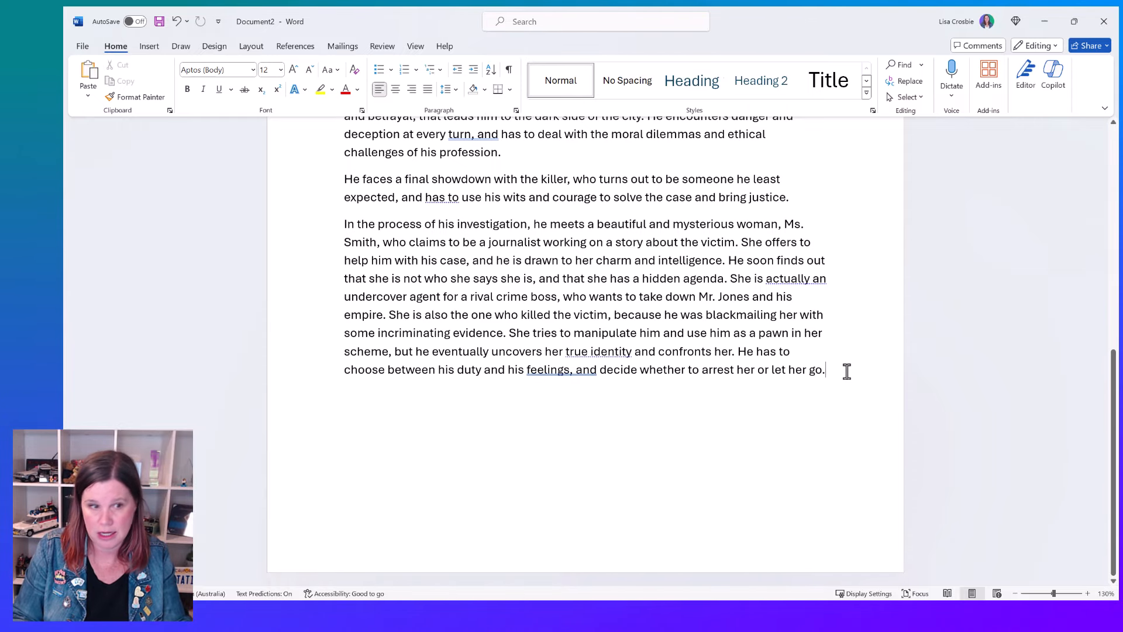
key(Return)
click(322, 397)
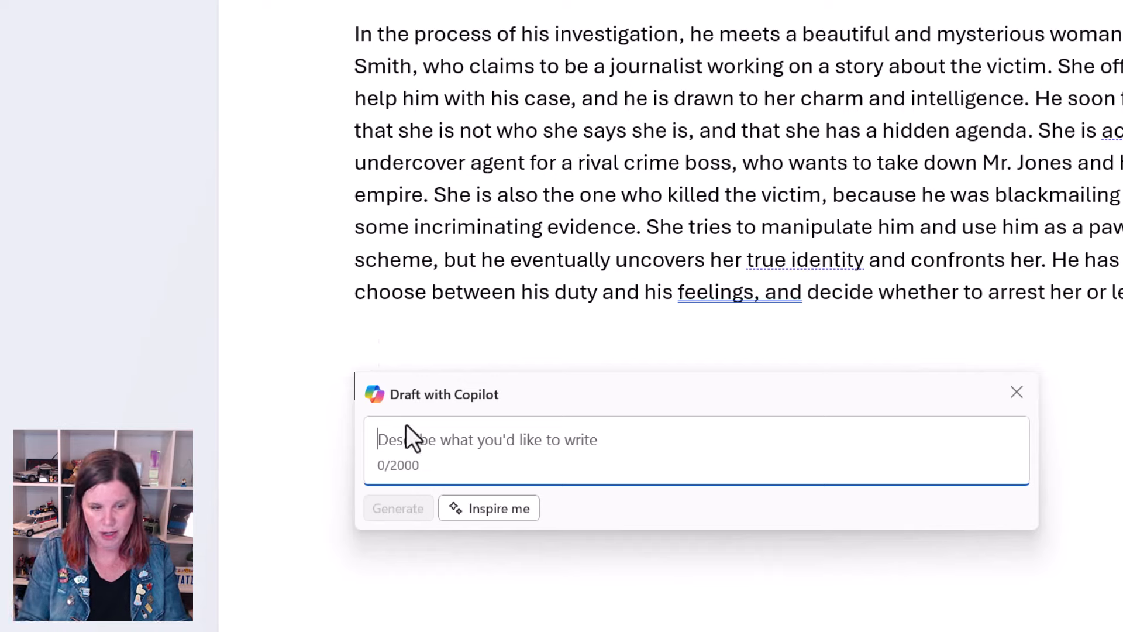
text(Please wr)
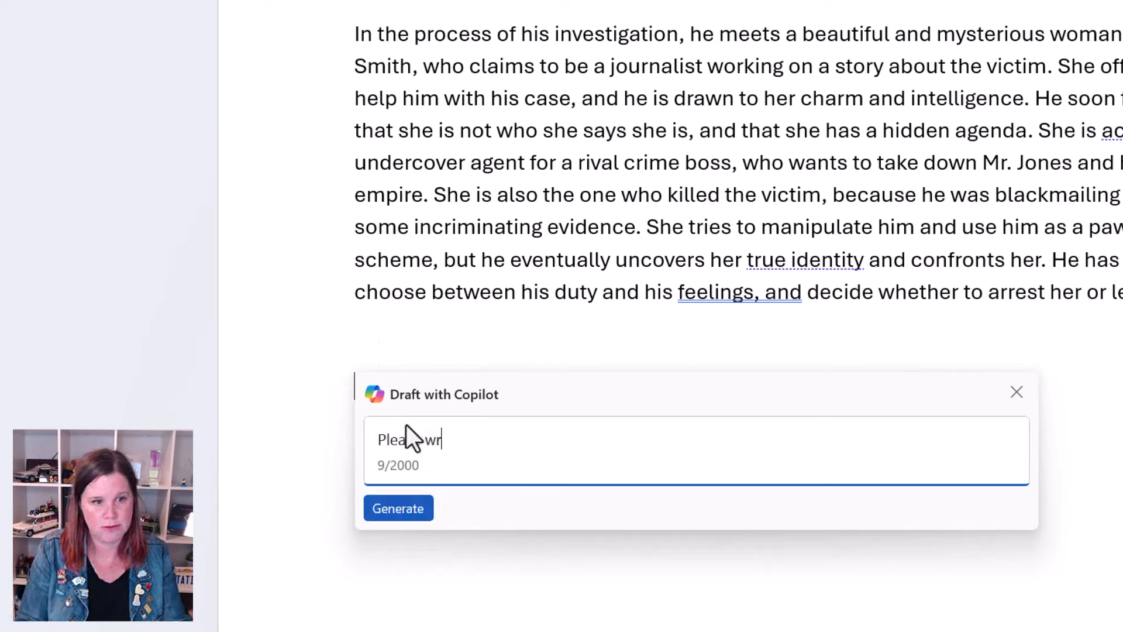
text(ite a background )
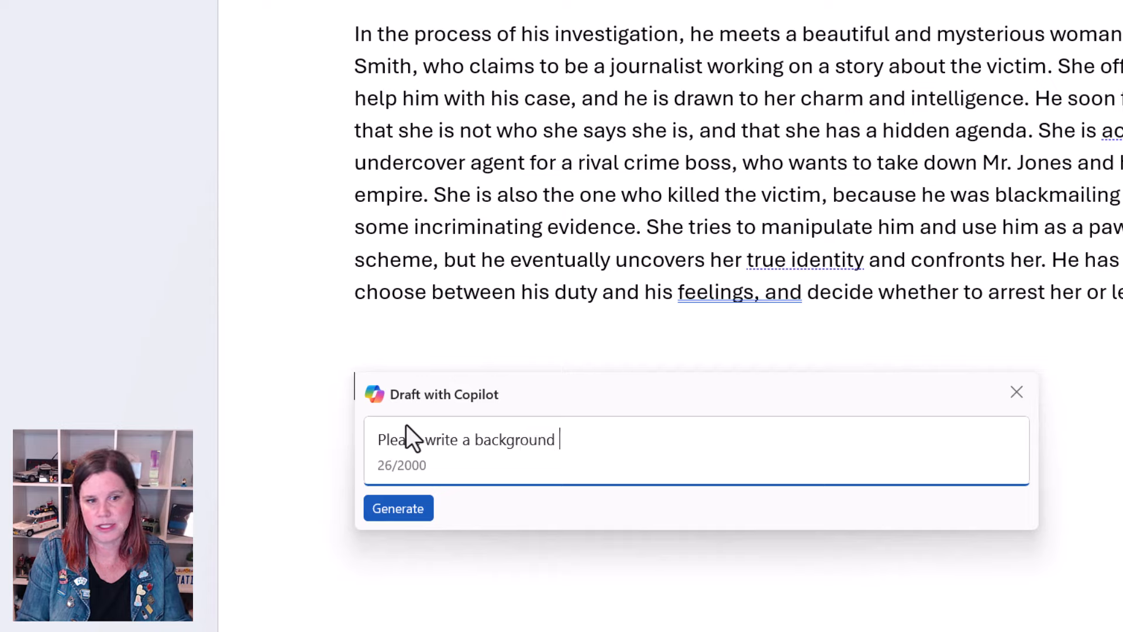
text(about Th)
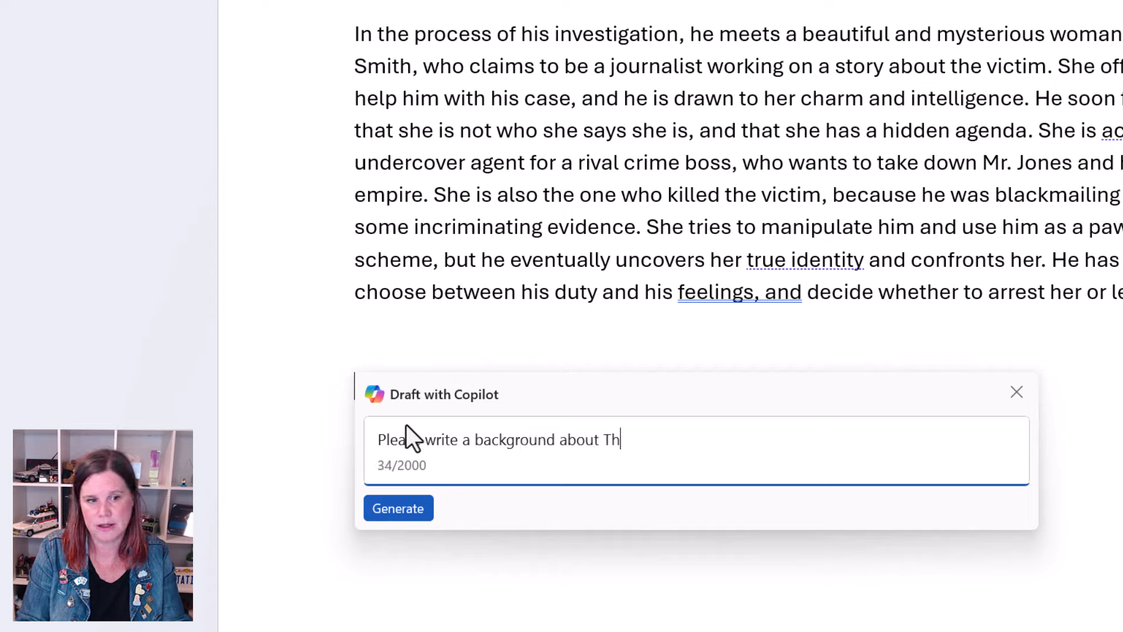
key(BackSpace)
key(BackSpace)
text(the main character)
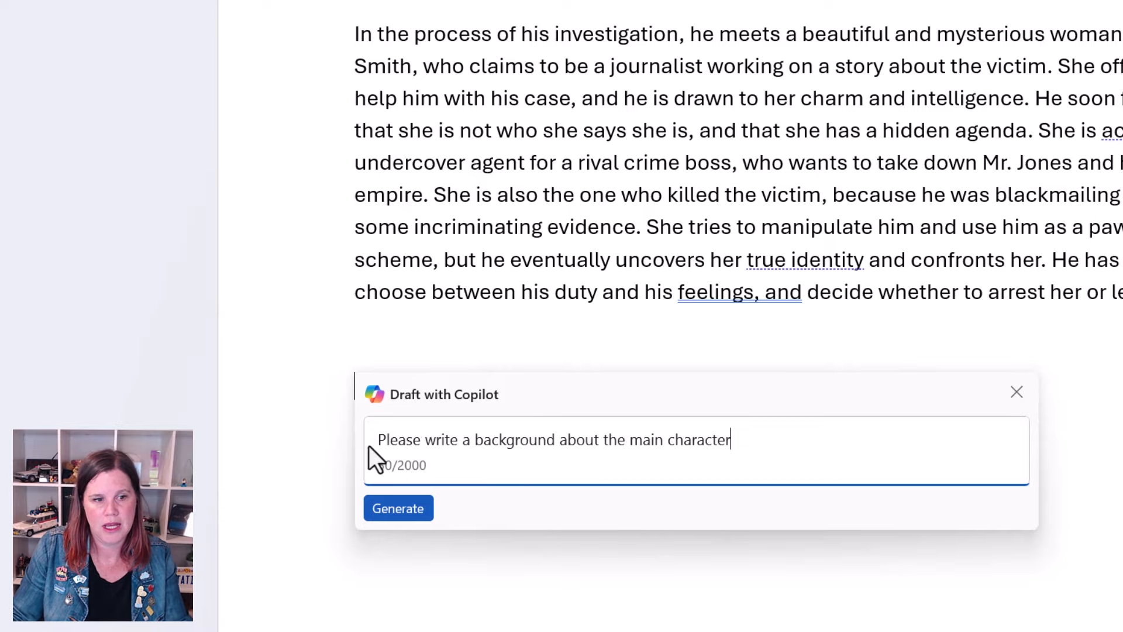
click(415, 506)
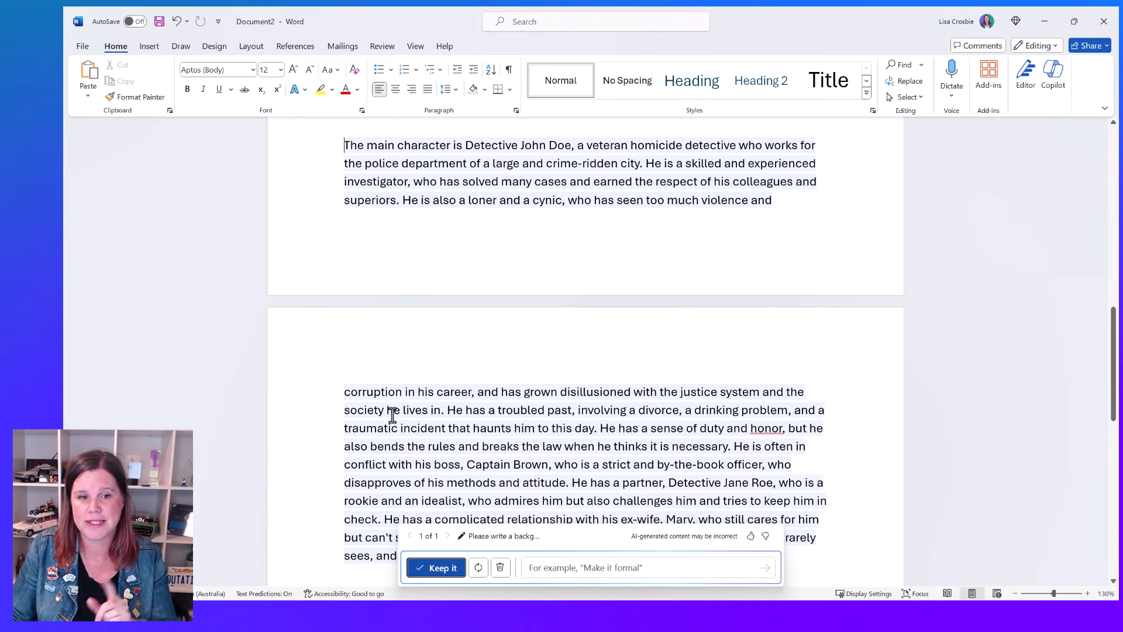
Review the main character's background through to its end and keep the draft in the document
scroll(388, 420, down, 3)
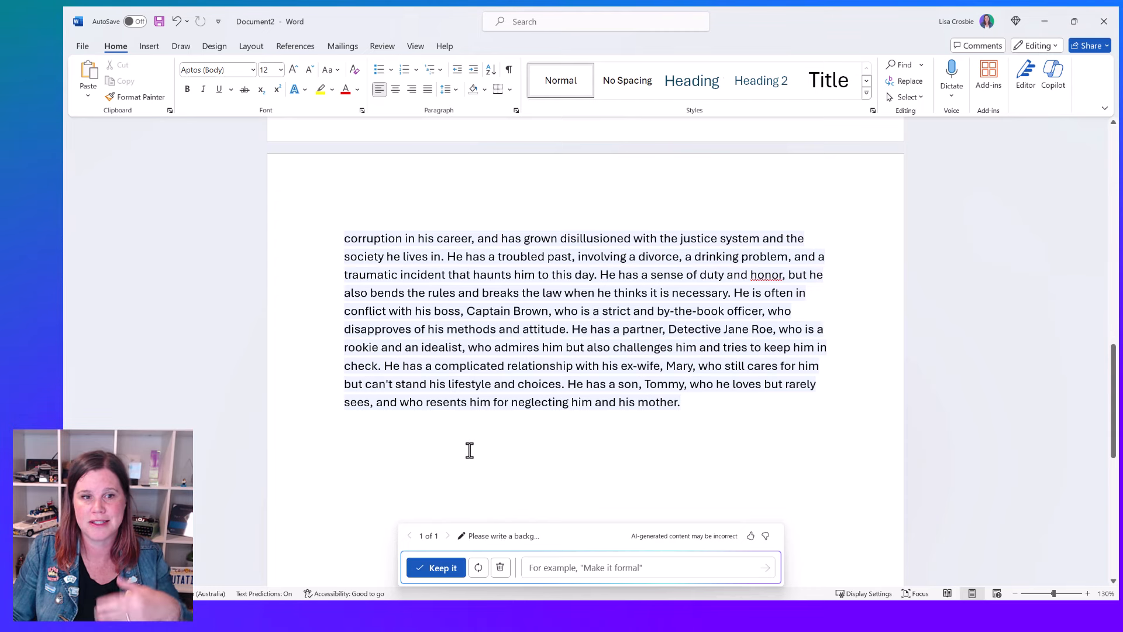
click(424, 570)
scroll(613, 419, up, 4)
scroll(612, 419, down, 2)
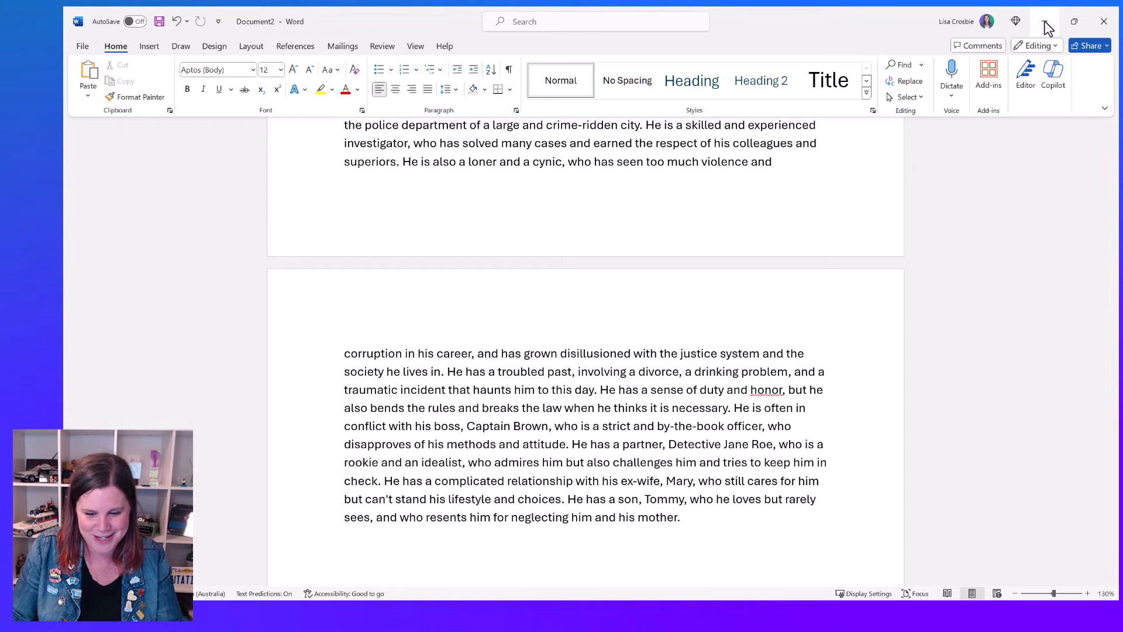
Switch to the Low code document and generate a draft after its conclusion with the prompt "Write a social media post no more than 200 words"
click(1046, 23)
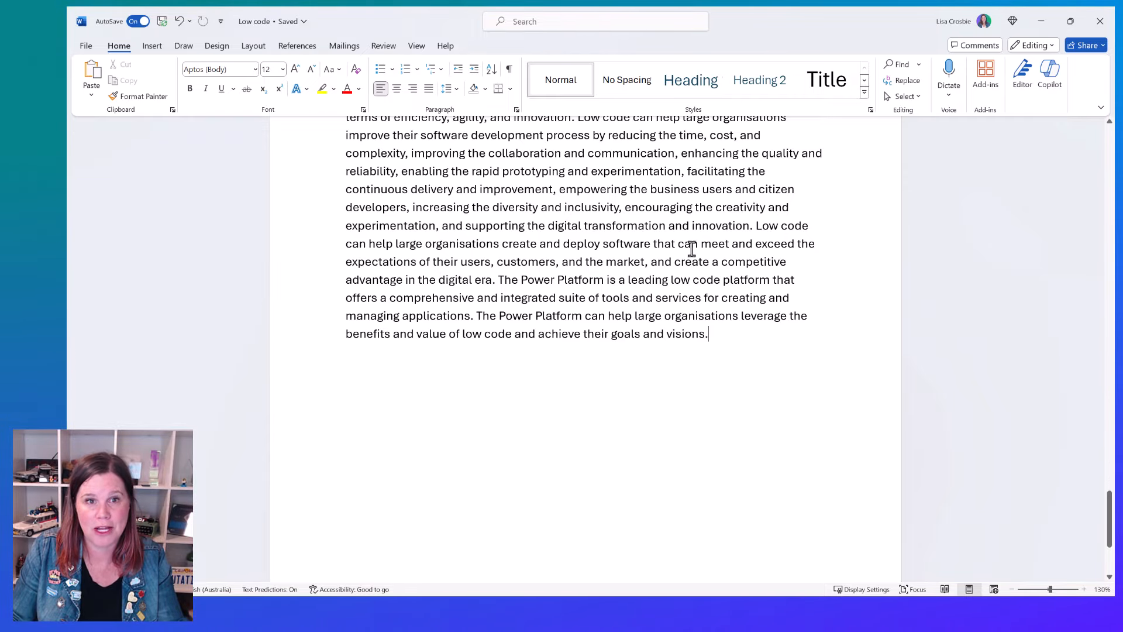
scroll(613, 329, up, 10)
scroll(613, 329, up, 15)
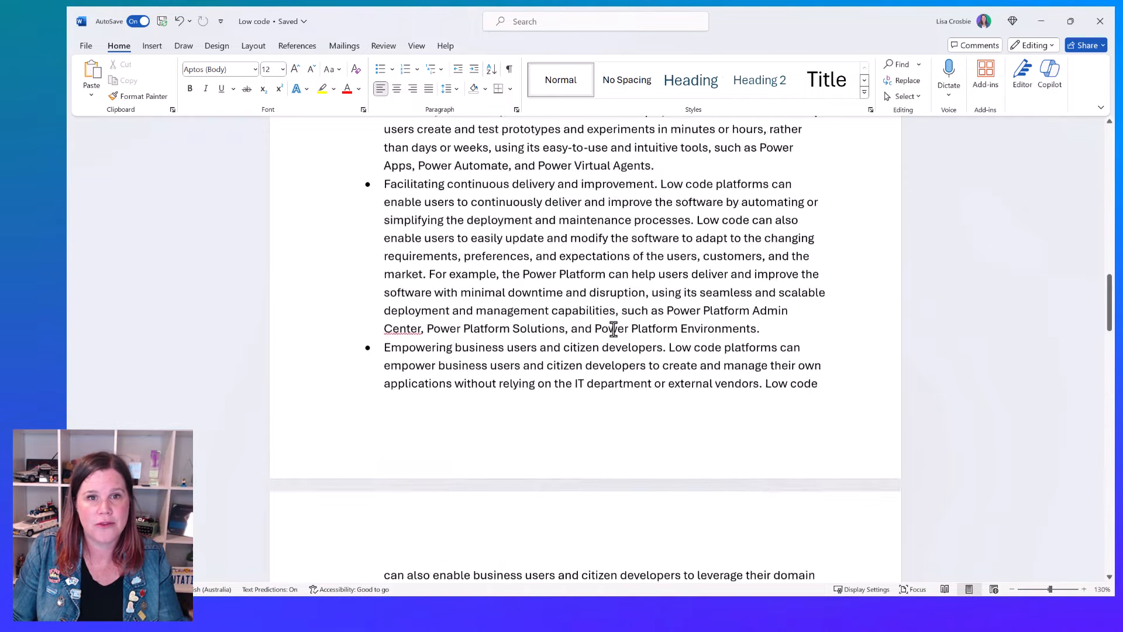
scroll(613, 328, down, 20)
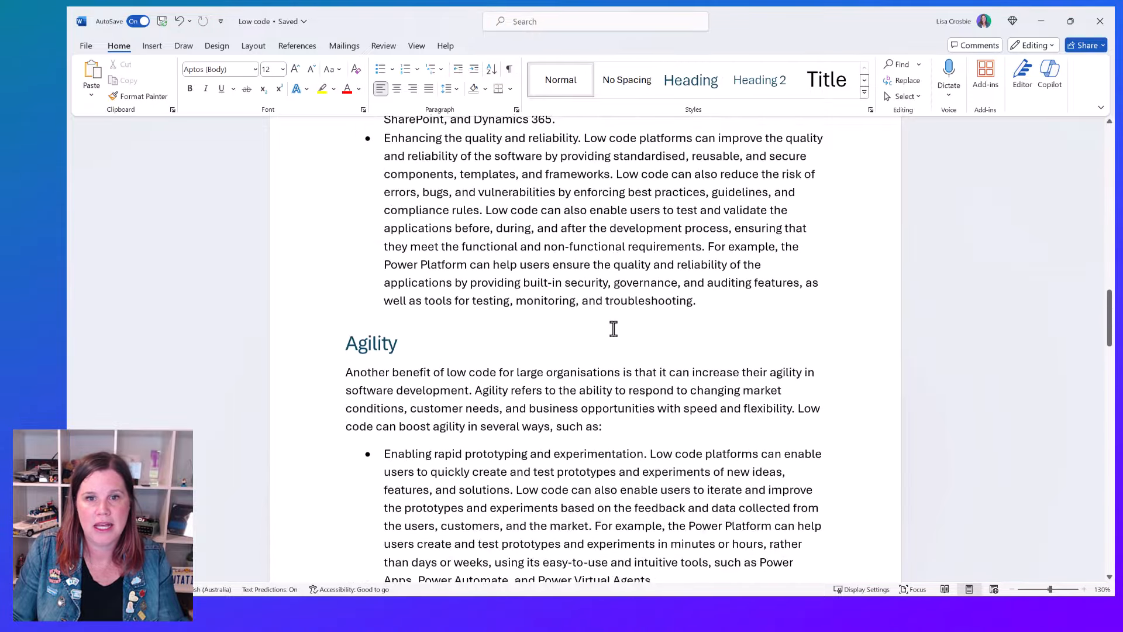
scroll(612, 329, down, 2)
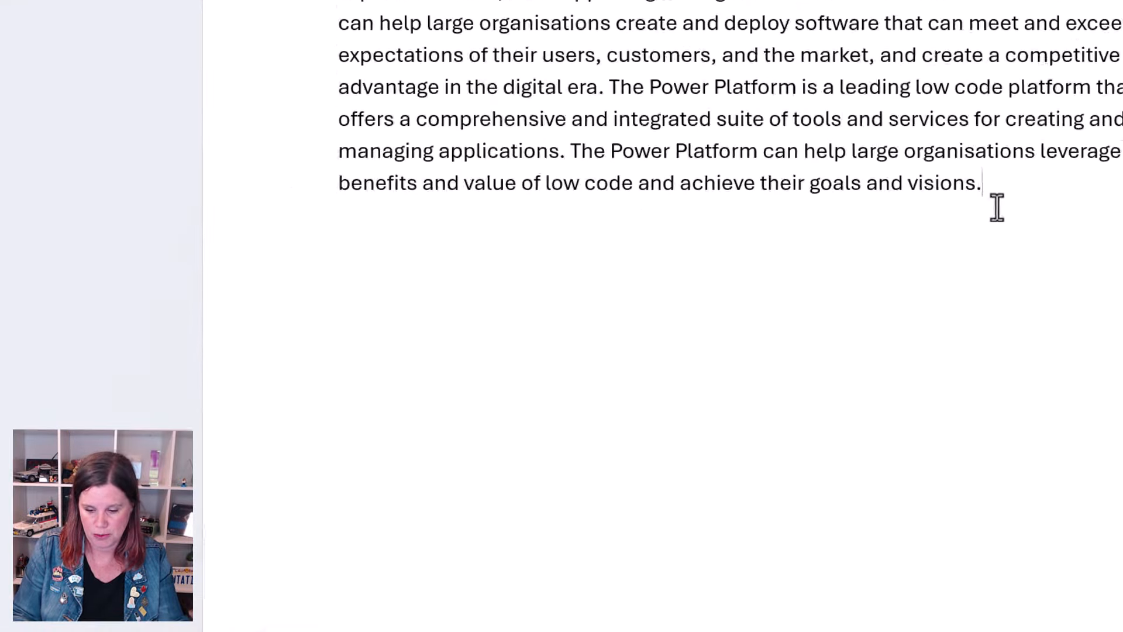
key(Return)
key(Return)
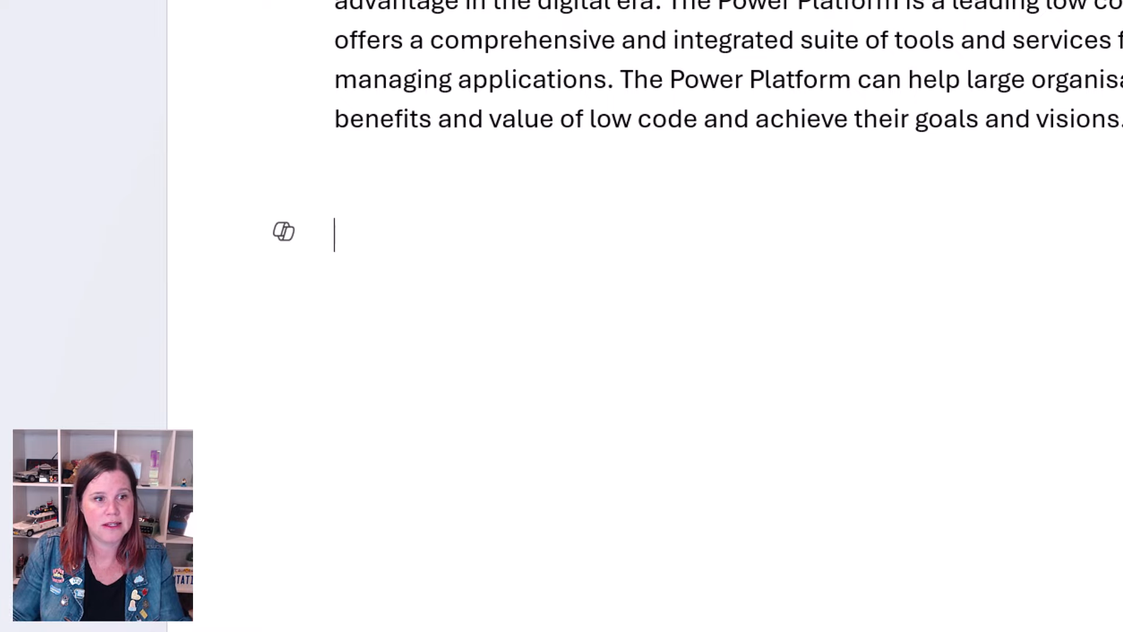
click(289, 231)
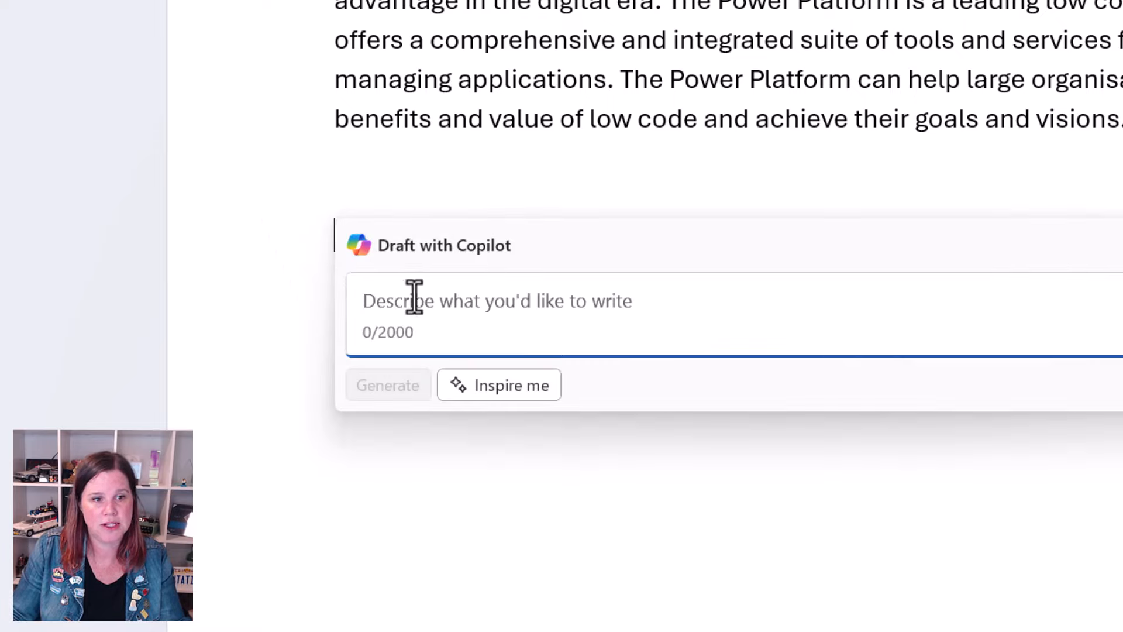
text(Write )
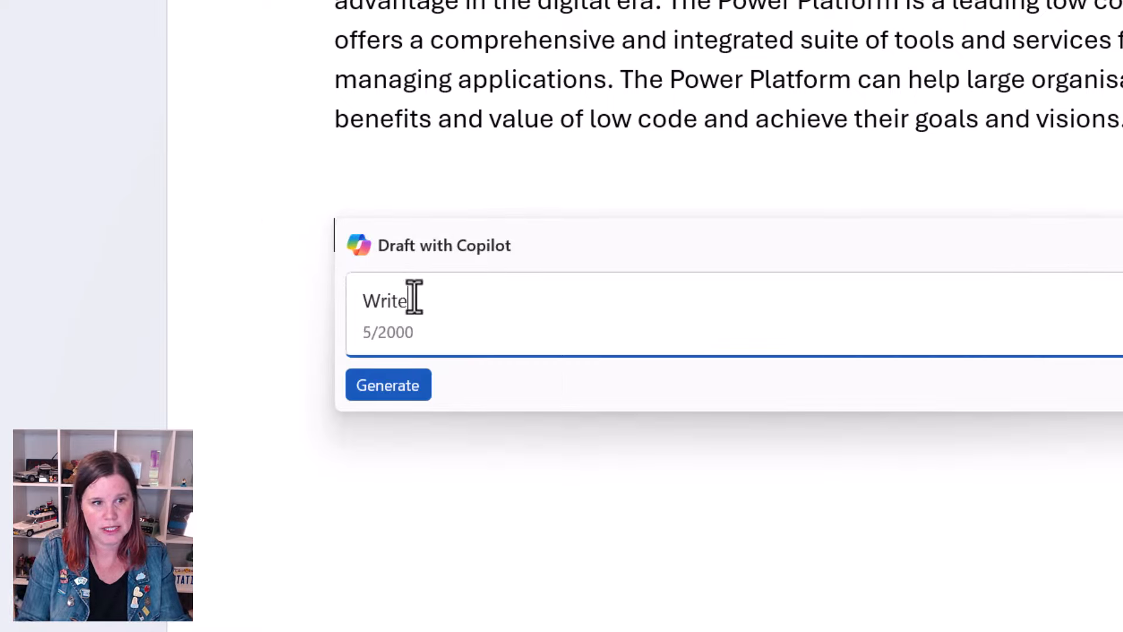
text(a social media post )
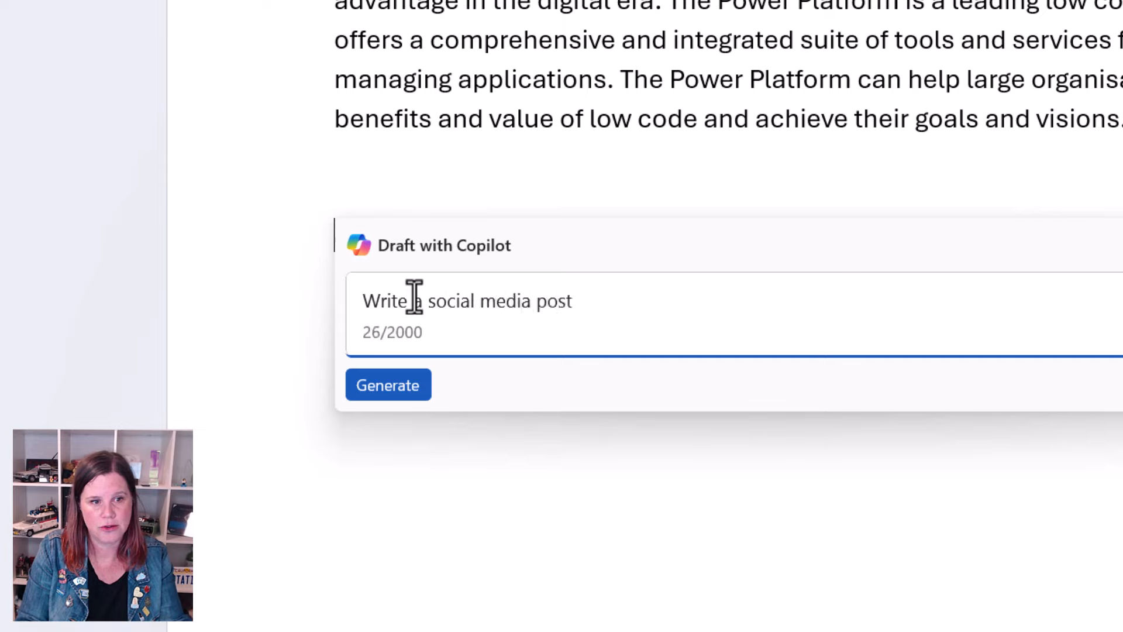
text(no more than 200 )
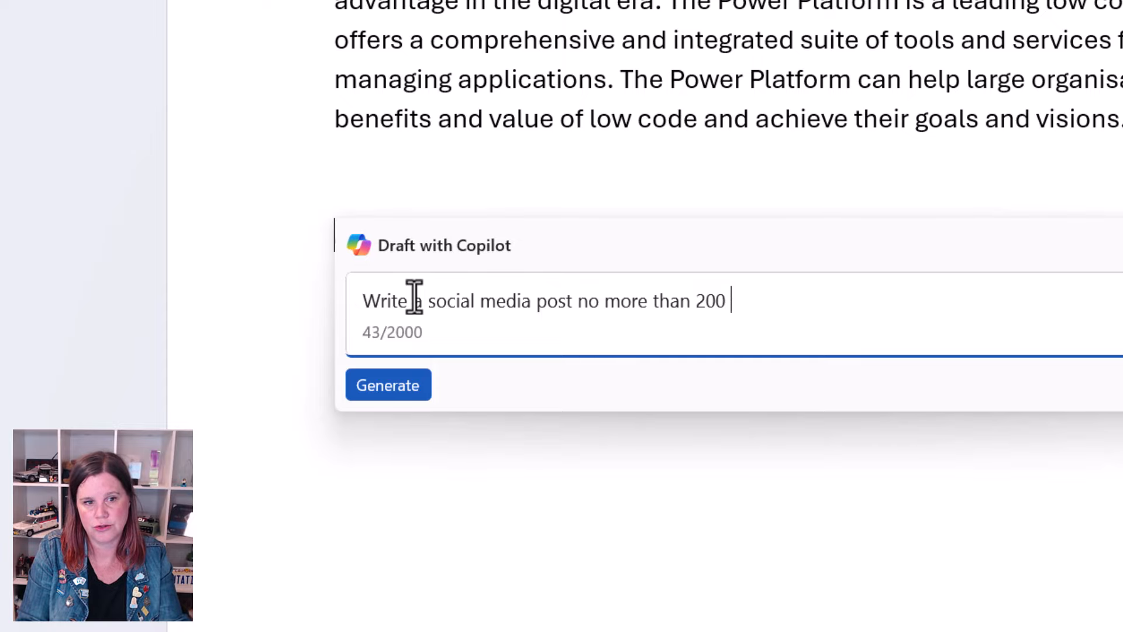
text(words)
click(413, 384)
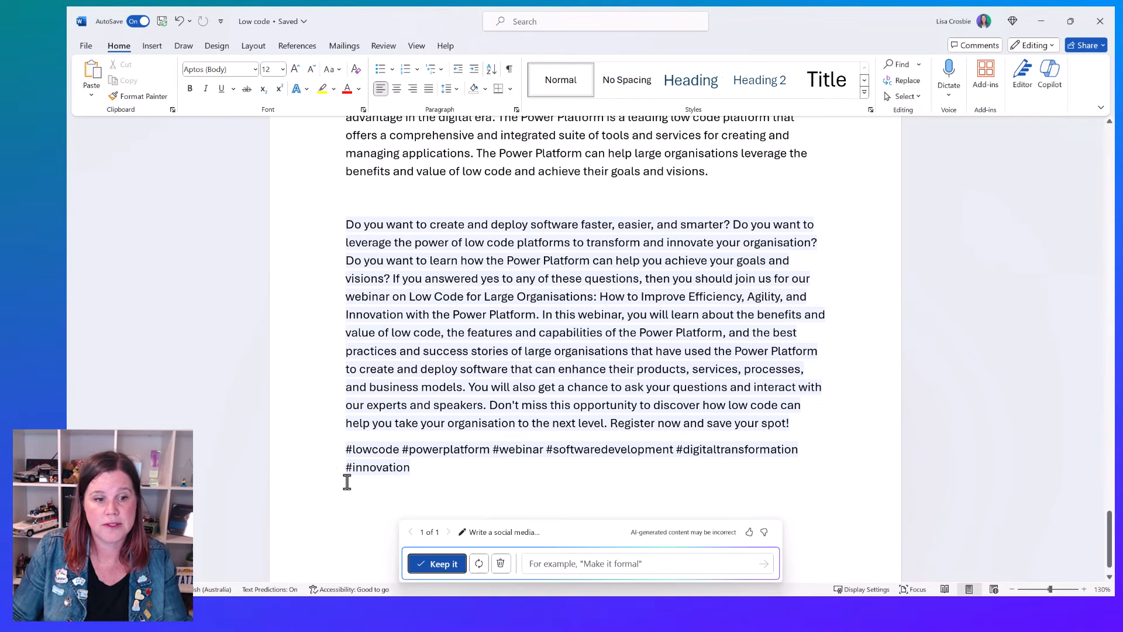
Keep the generated social media post and open Draft with Copilot on the empty line below its hashtags
click(436, 563)
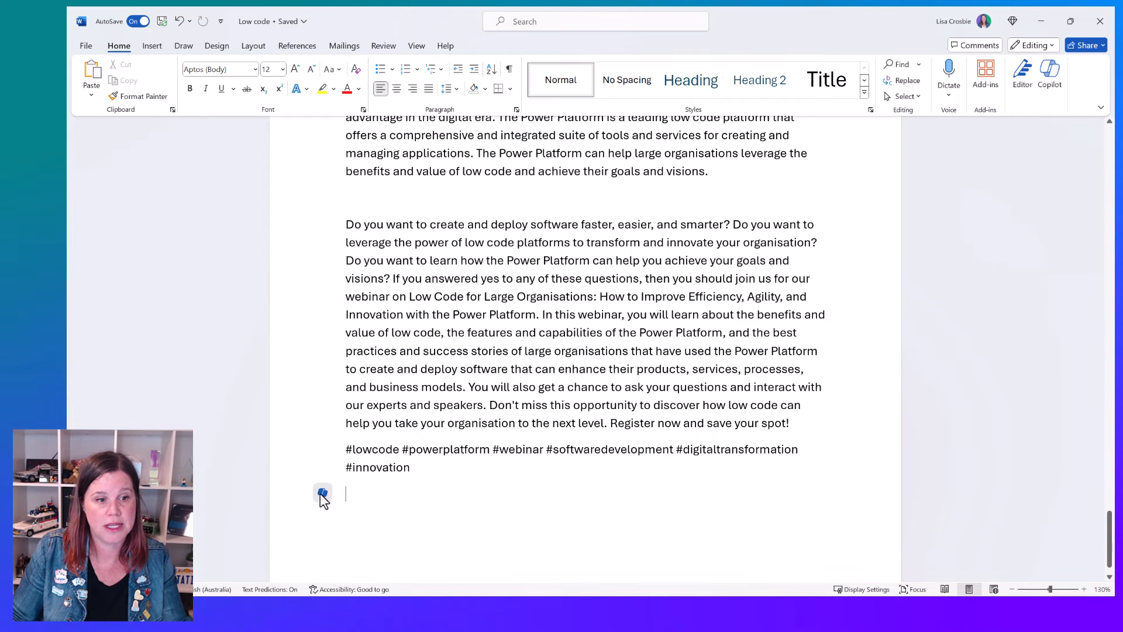
click(323, 493)
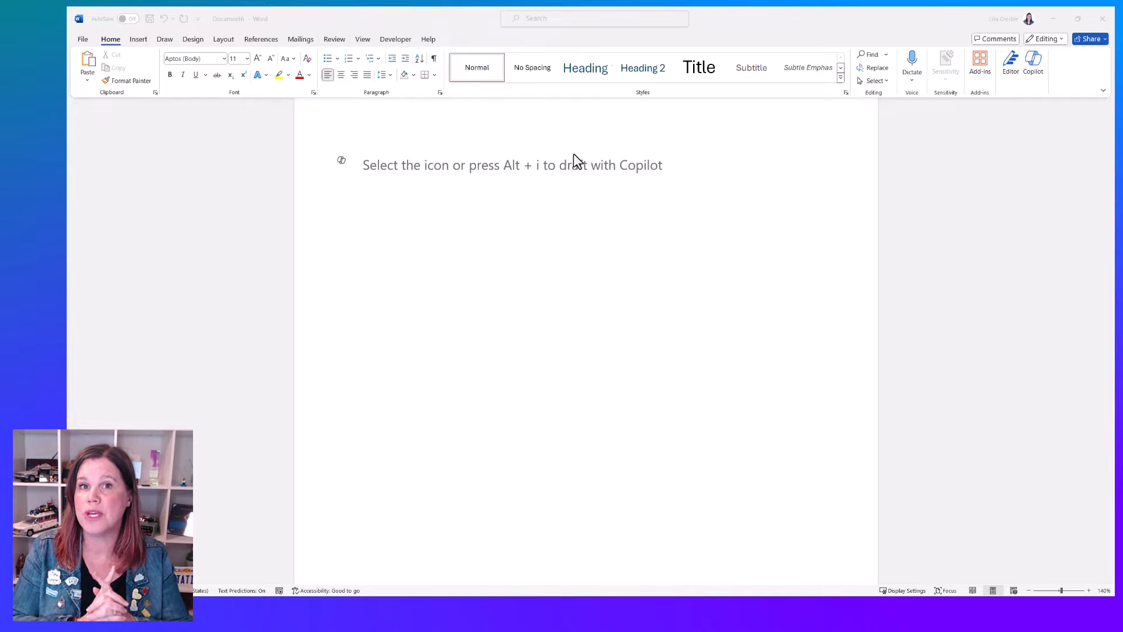
Open Draft with Copilot at the start of the blank document
click(343, 160)
click(342, 161)
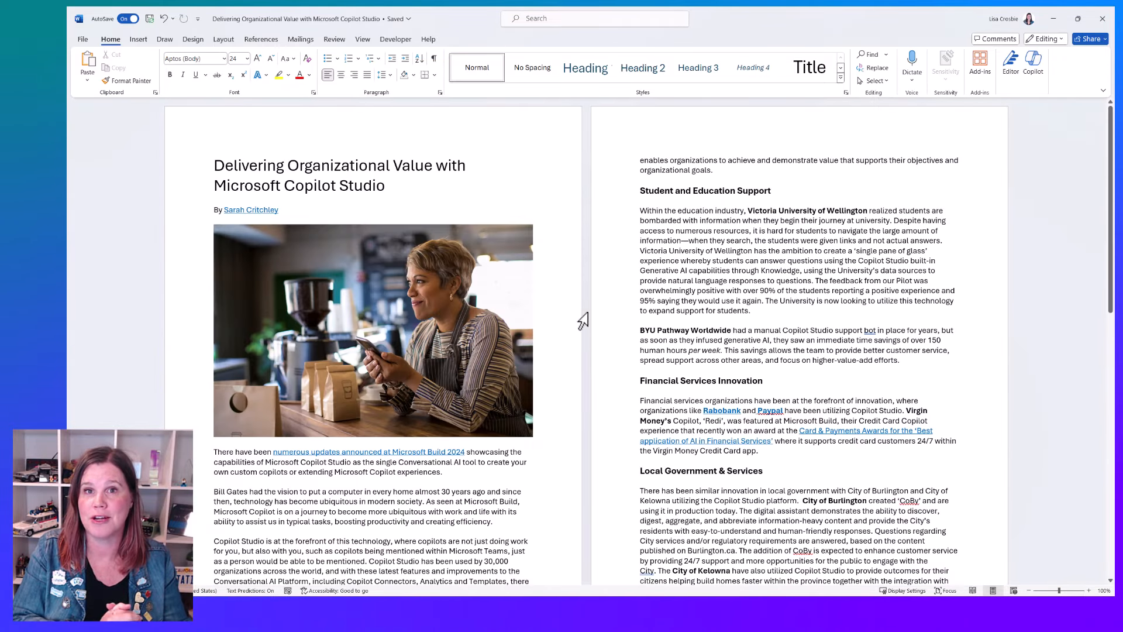
Look through the article "Delivering Organizational Value with Microsoft Copilot Studio", including its introduction and industry sections
scroll(590, 261, down, 1)
scroll(590, 262, down, 8)
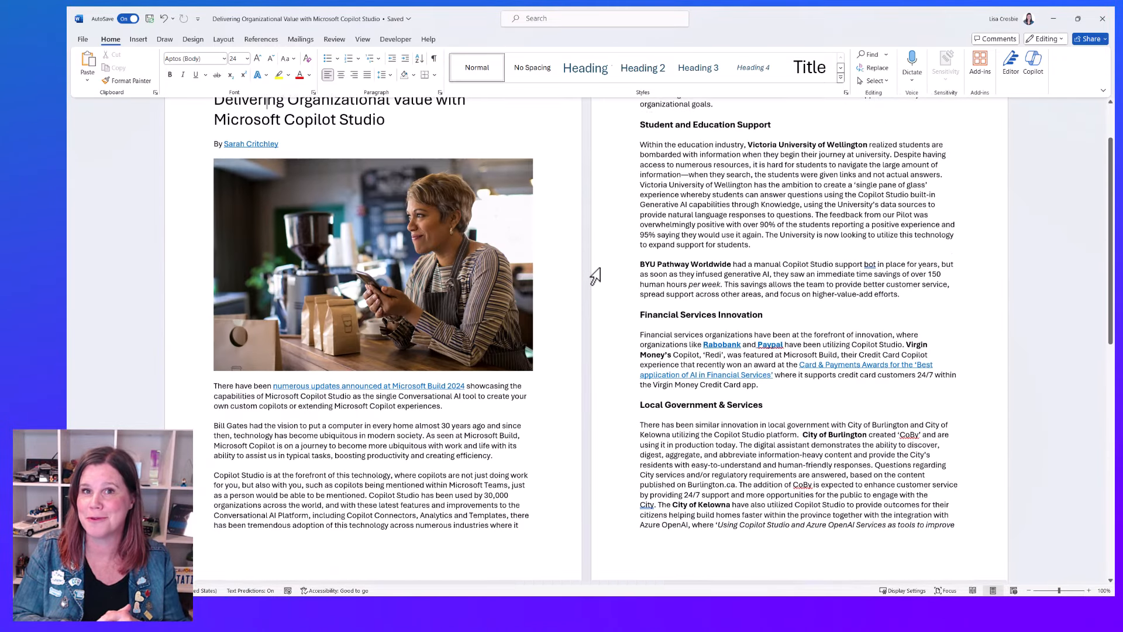
scroll(596, 278, down, 1)
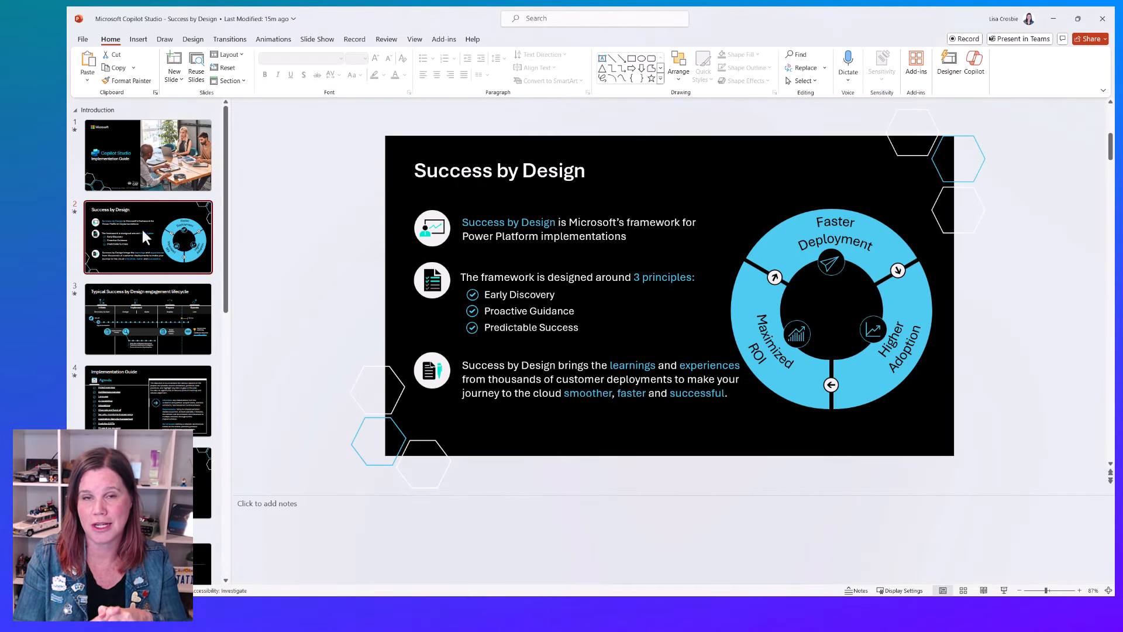
Browse the Microsoft Copilot Studio - Success by Design presentation, covering the engagement lifecycle, implementation agenda, customer instructions and project overview slides
click(118, 318)
click(127, 387)
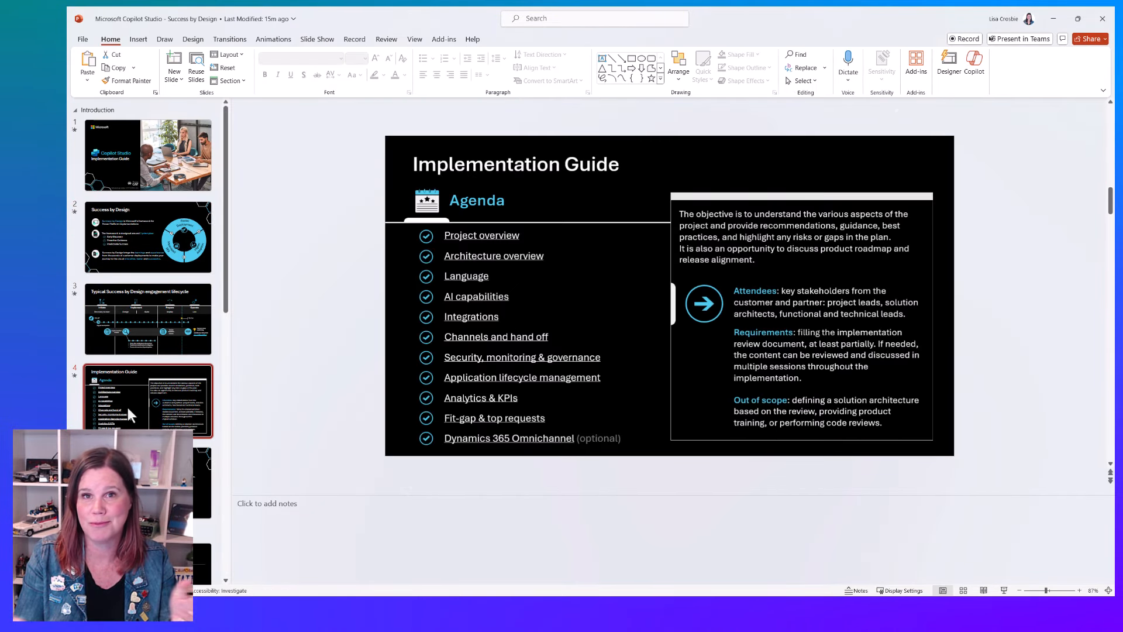
click(130, 481)
click(130, 559)
scroll(130, 527, down, 8)
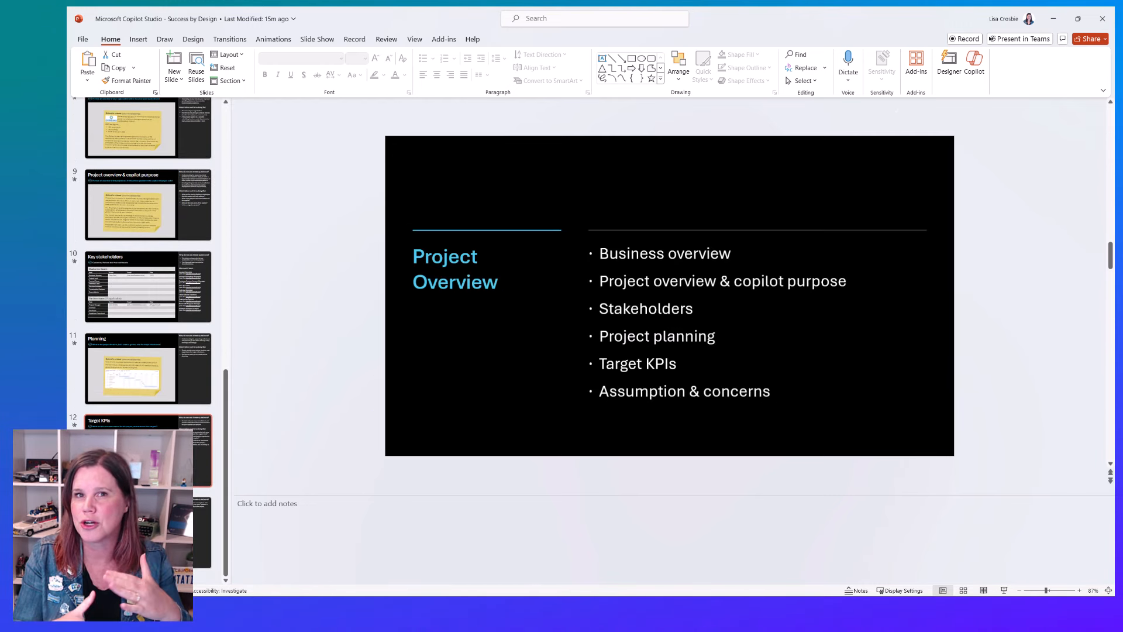
scroll(805, 243, up, 1)
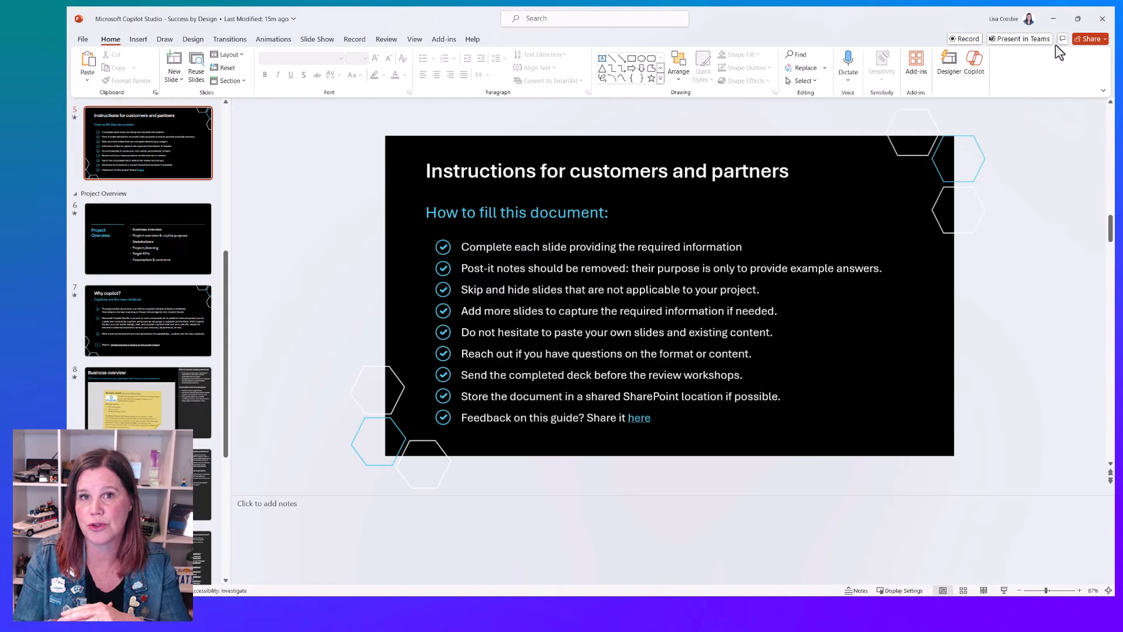
Close the presentation and enter the Draft with Copilot prompt "Write a summary about how a customer can benefit from Copilot studio" in Word
click(1103, 18)
click(397, 194)
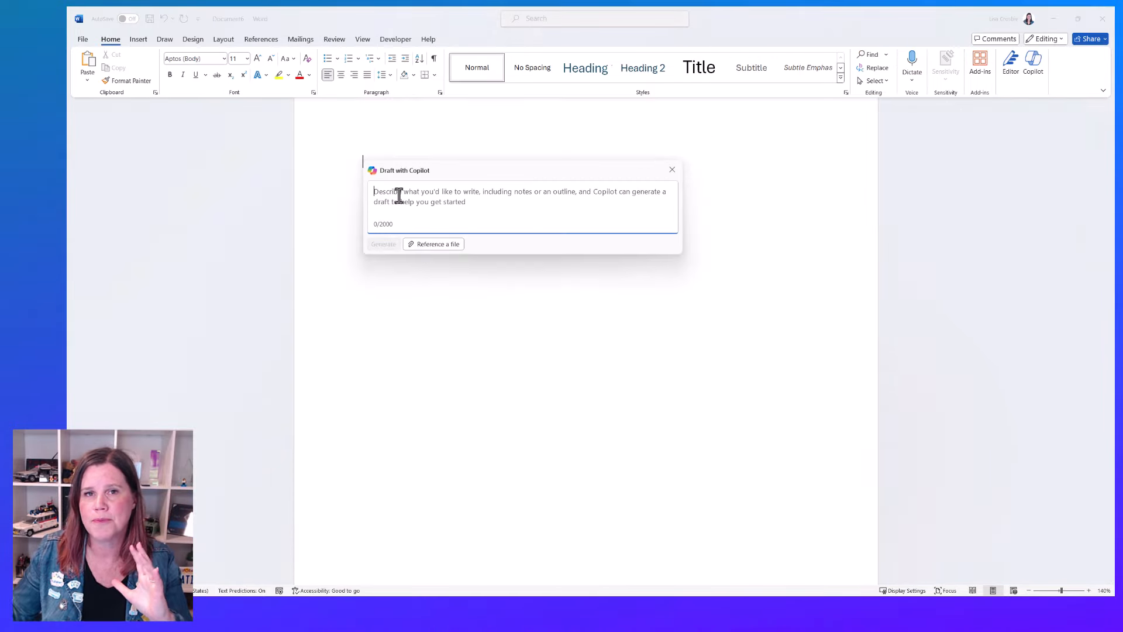
text(Writ)
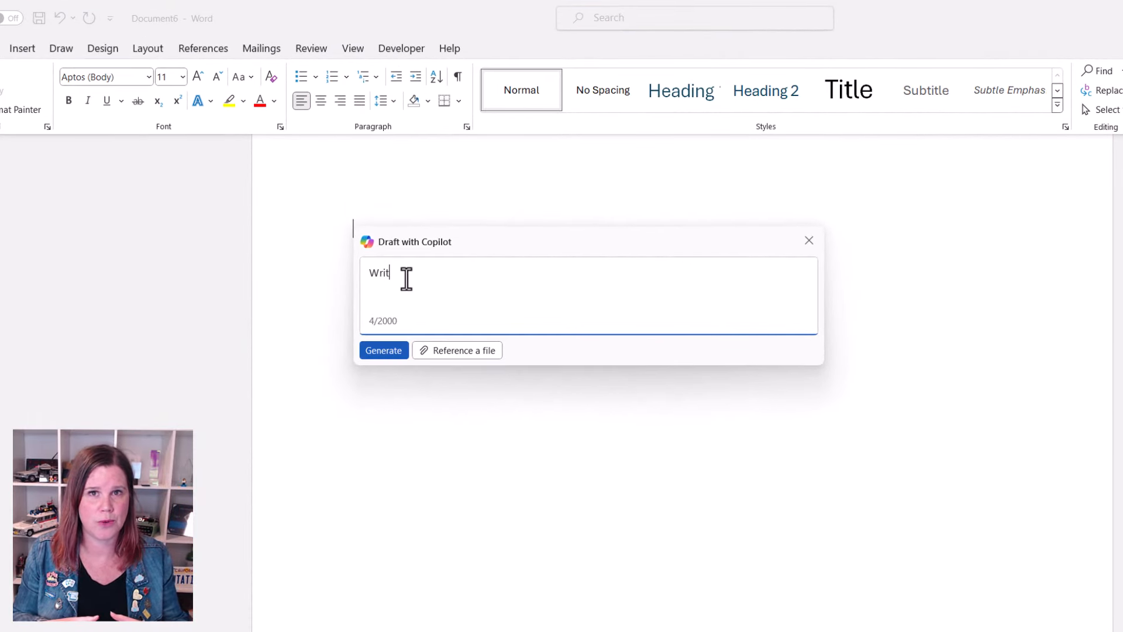
text(e a summar)
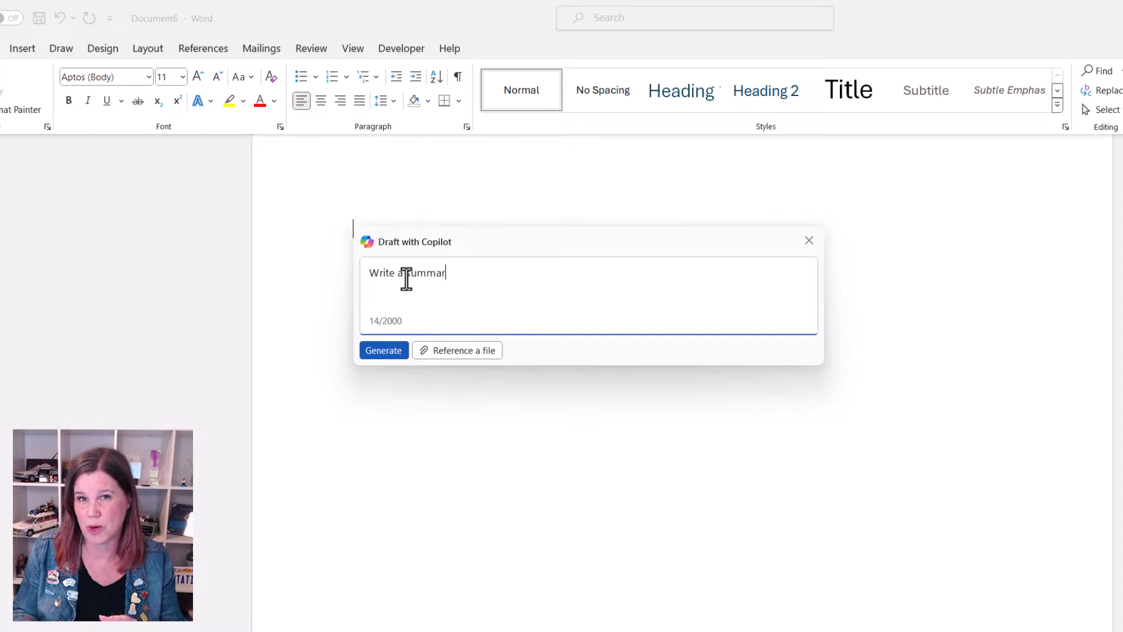
text(y about how a customer can benefit from Copilot studio)
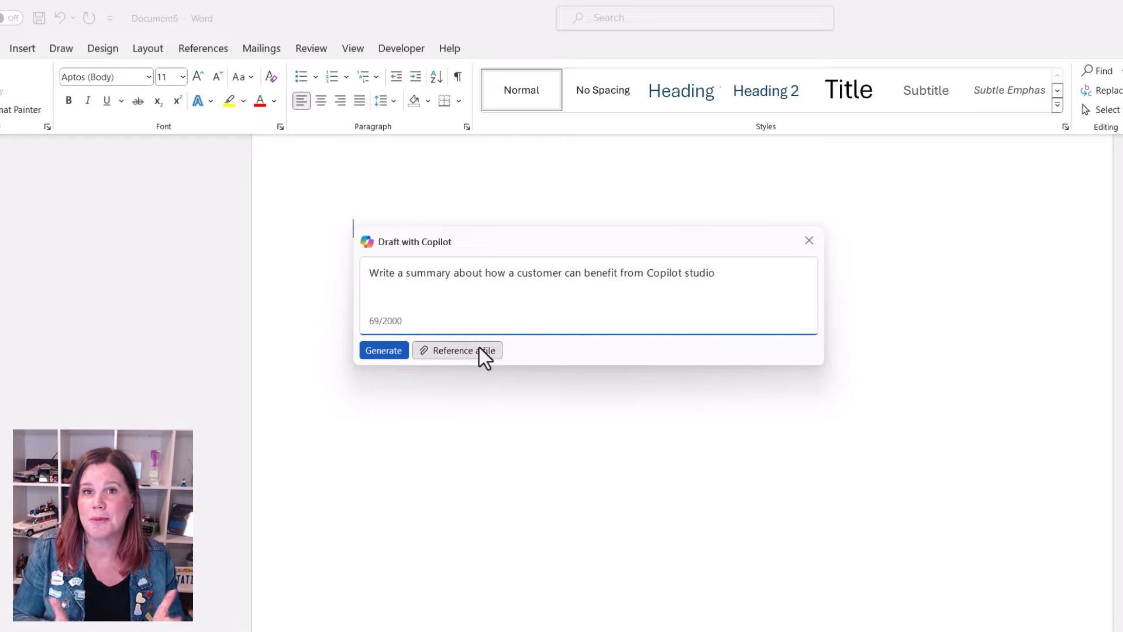
Reference "Microsoft Copilot Studio - Success by Design.pptx" and "Delivering Organizational Value with Microsoft Copilot Studio.docx" in the prompt and generate the draft
click(479, 349)
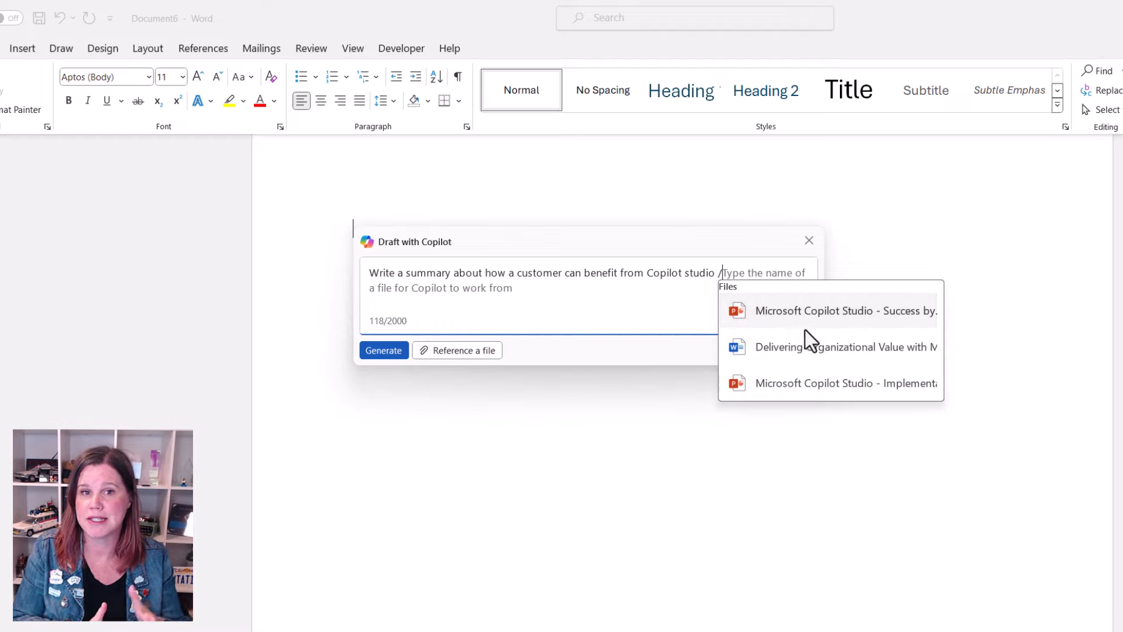
click(813, 311)
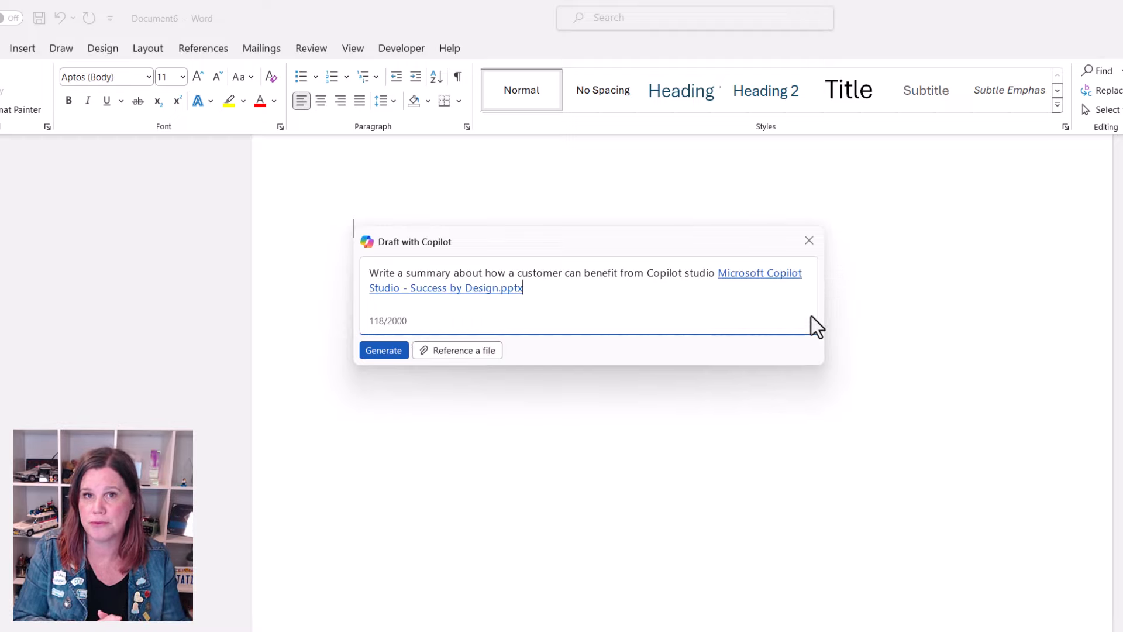
click(485, 350)
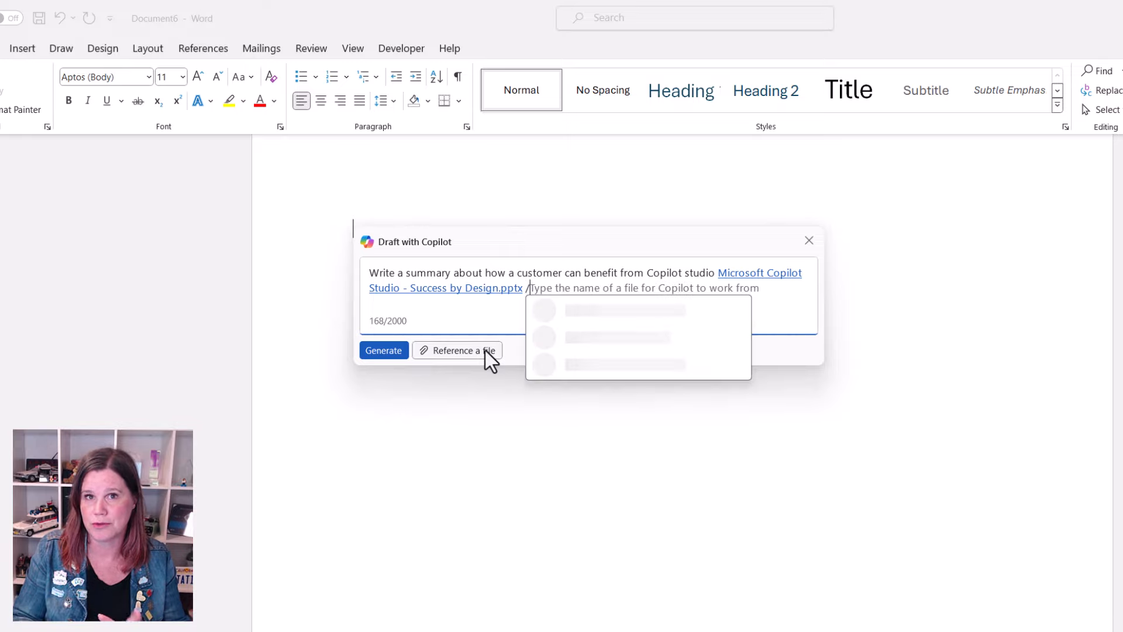
click(654, 360)
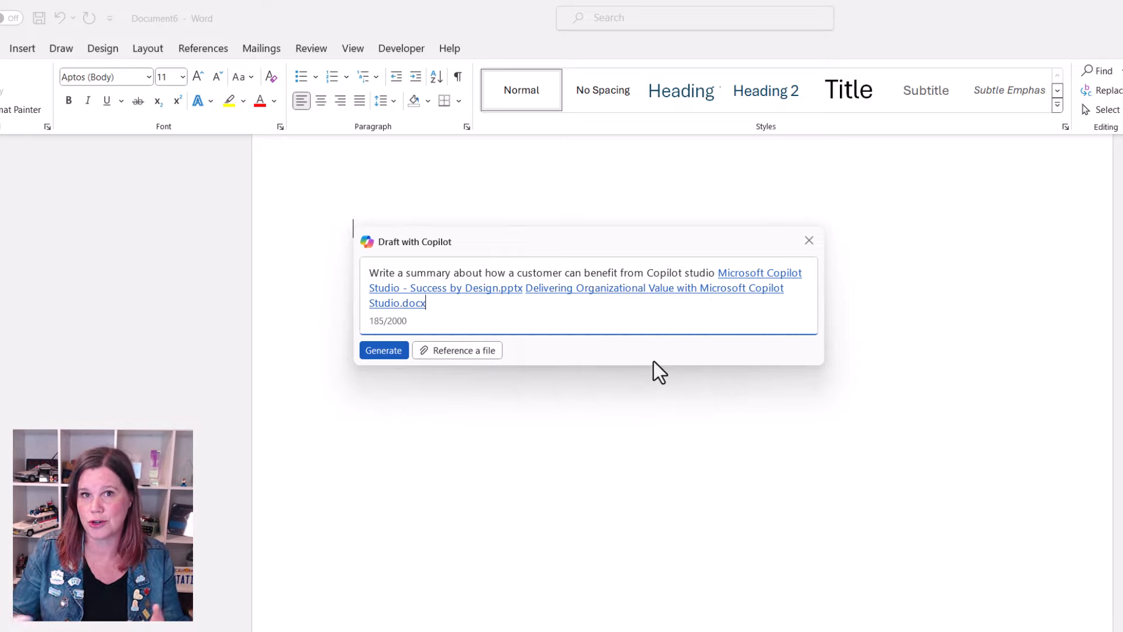
click(380, 351)
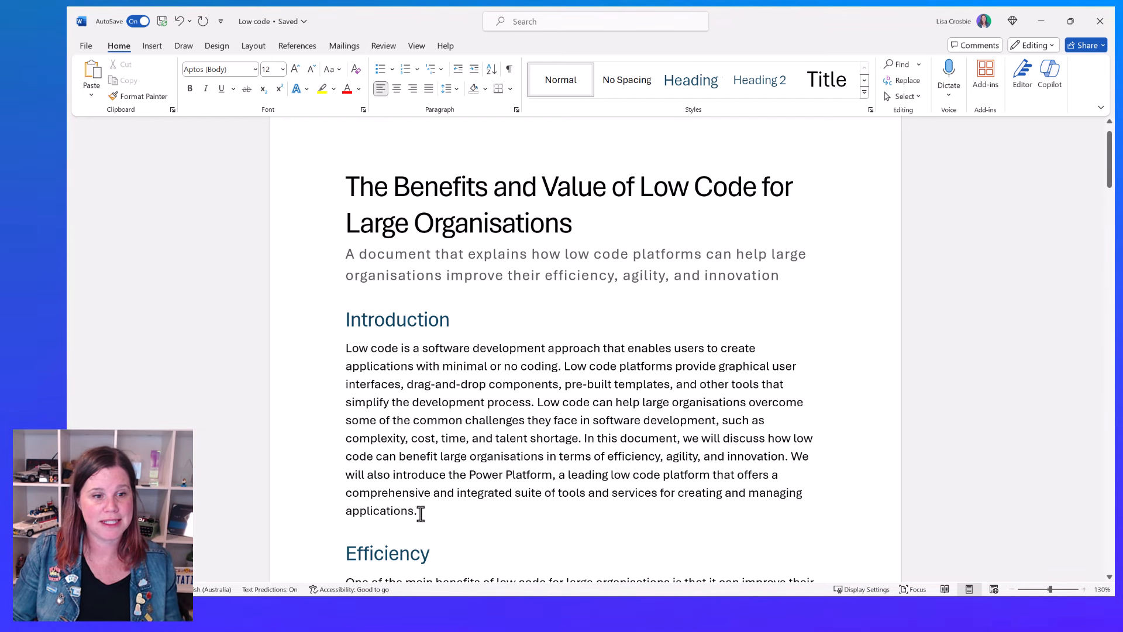
Start a custom Copilot prompt for the whole Introduction paragraph with the text "Make this shorter"
drag(421, 513, 343, 352)
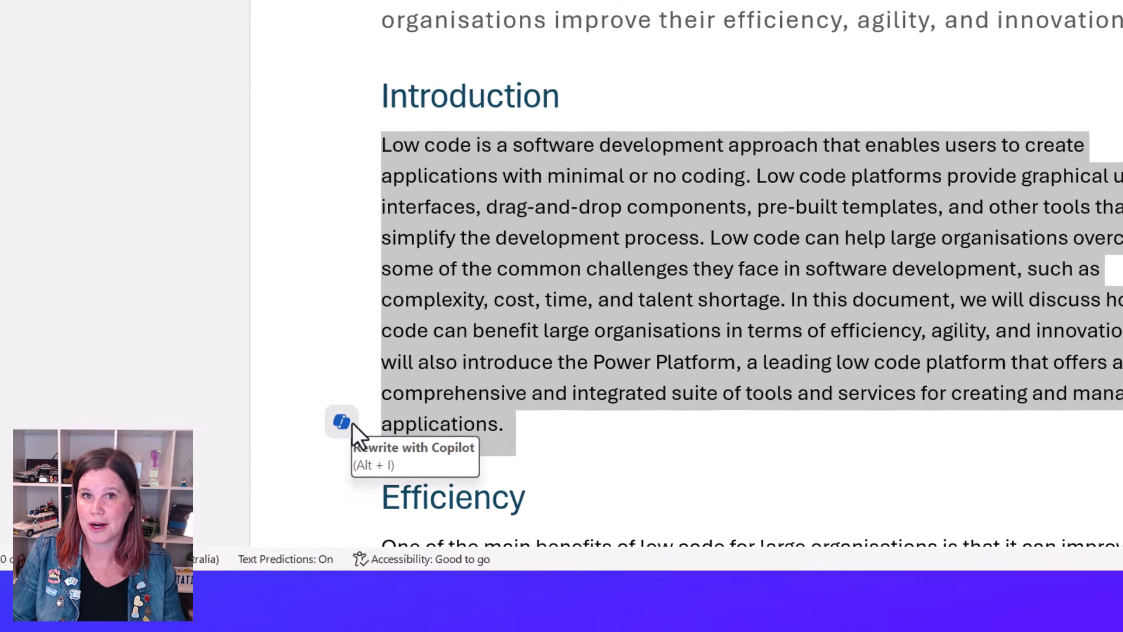
click(328, 509)
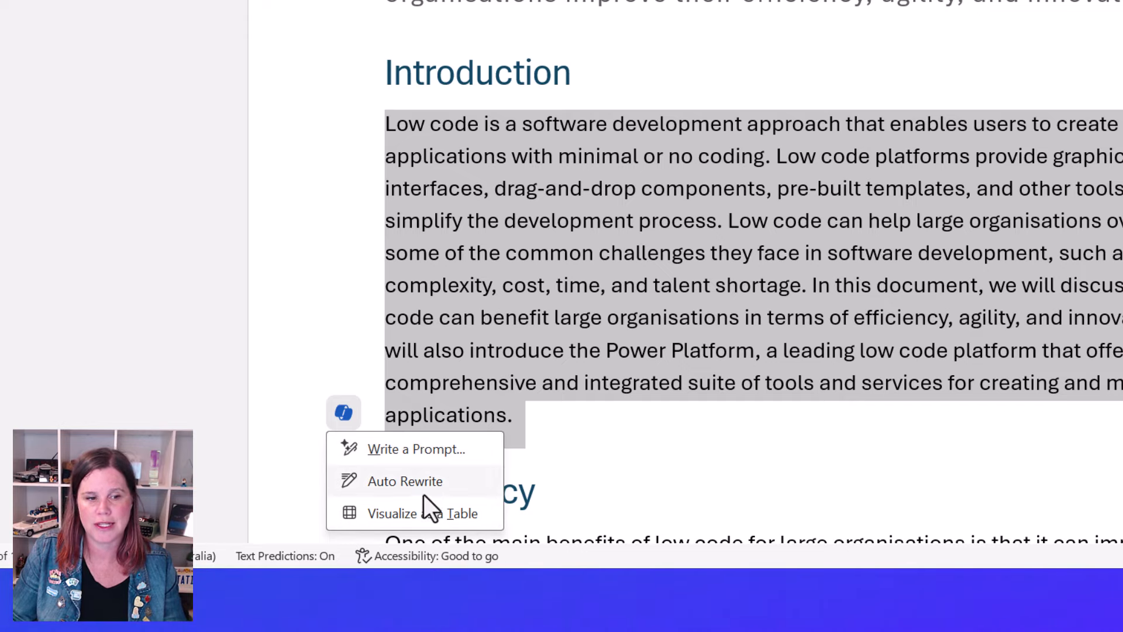
click(420, 455)
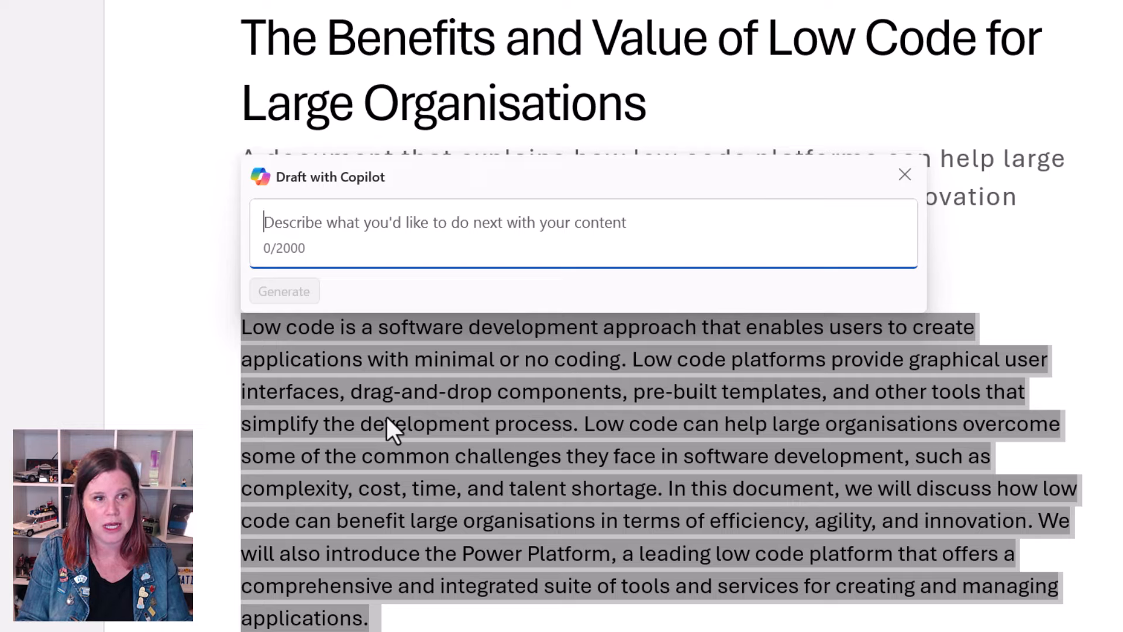
text(Make this s)
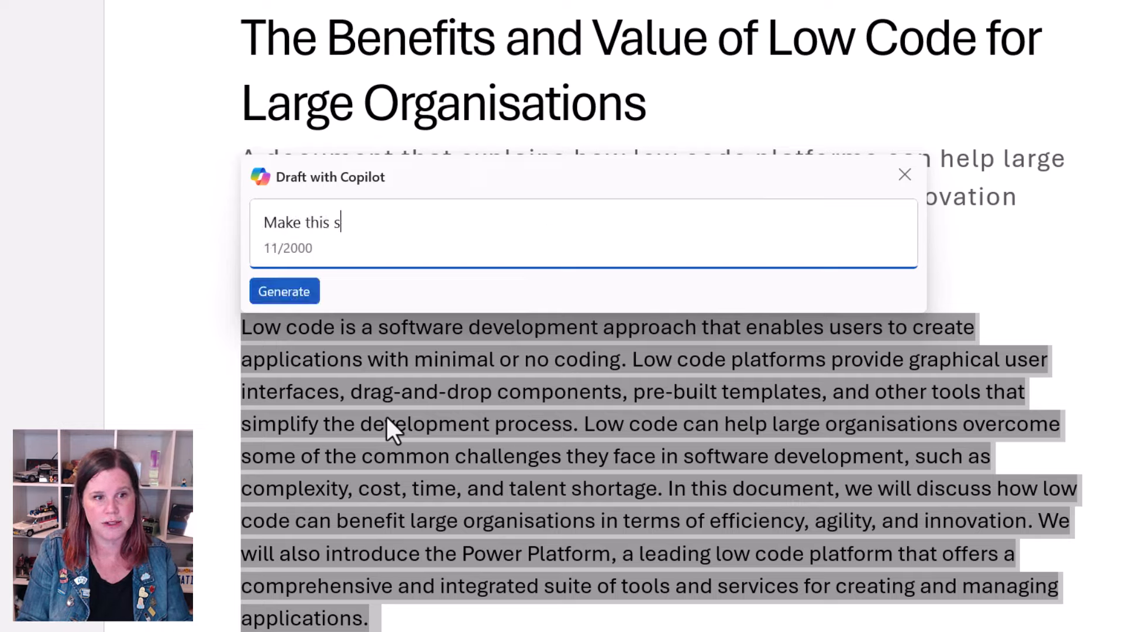
text(horter)
Replace the prompt with "Change this so that it is written for a CIO who is making a decision" and generate the text
drag(423, 220, 155, 218)
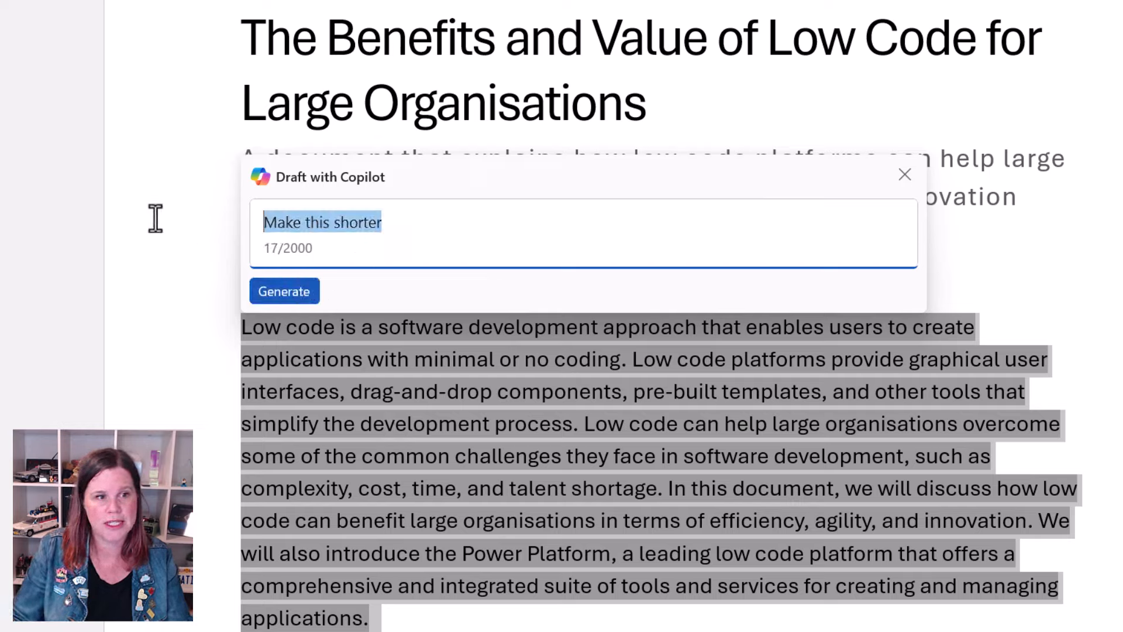
text(Change)
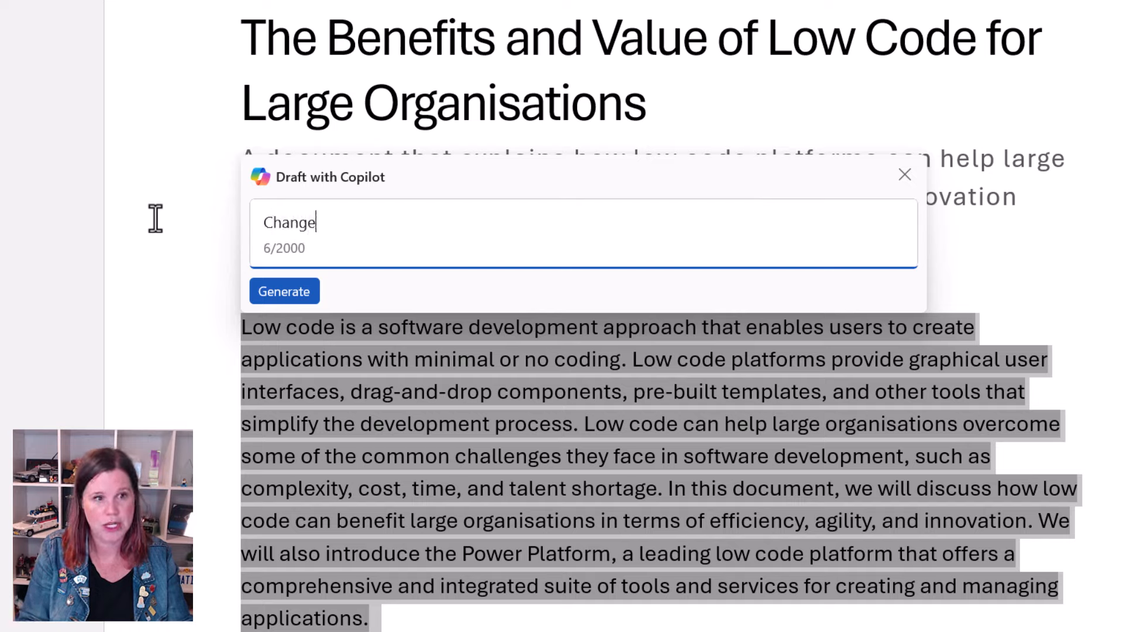
text( this so that it)
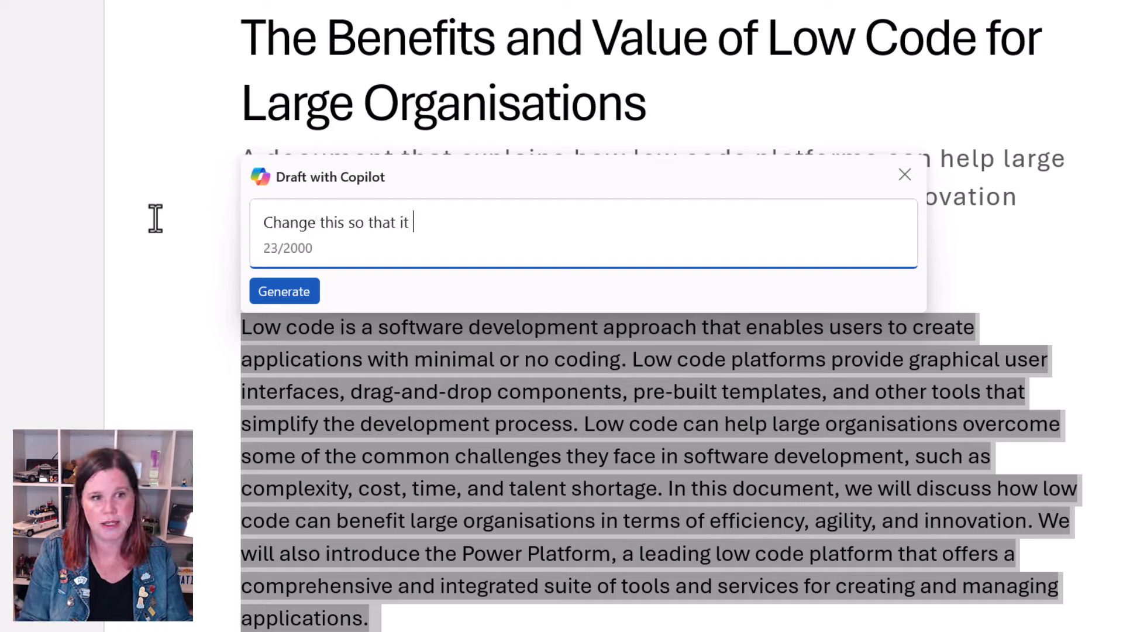
text( is writte)
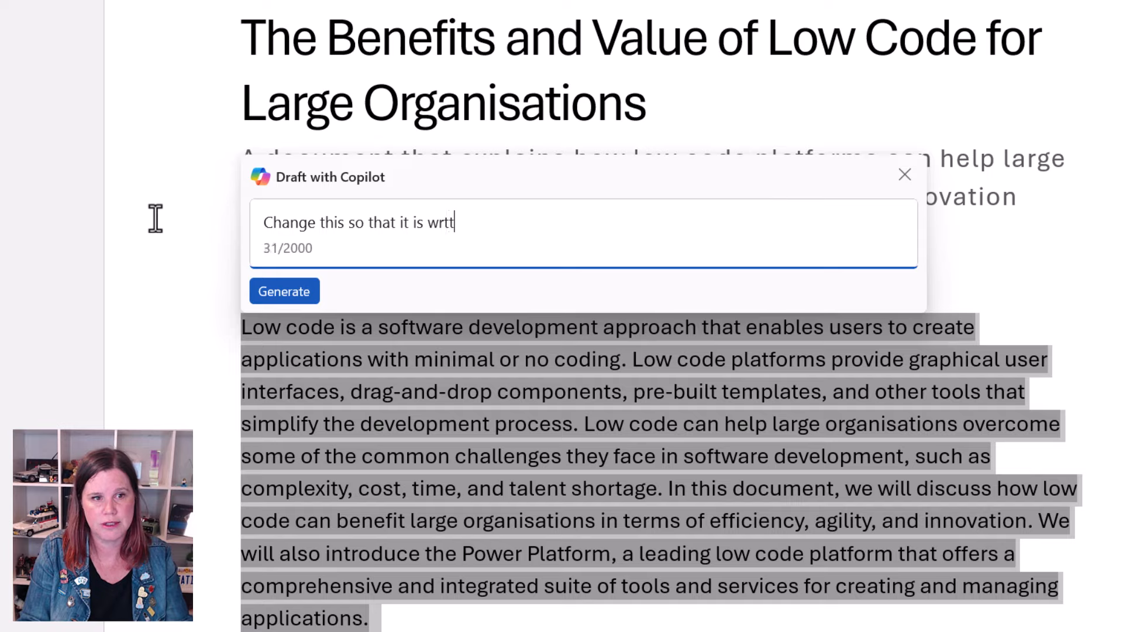
key(BackSpace)
key(BackSpace)
key(BackSpace)
text(itten)
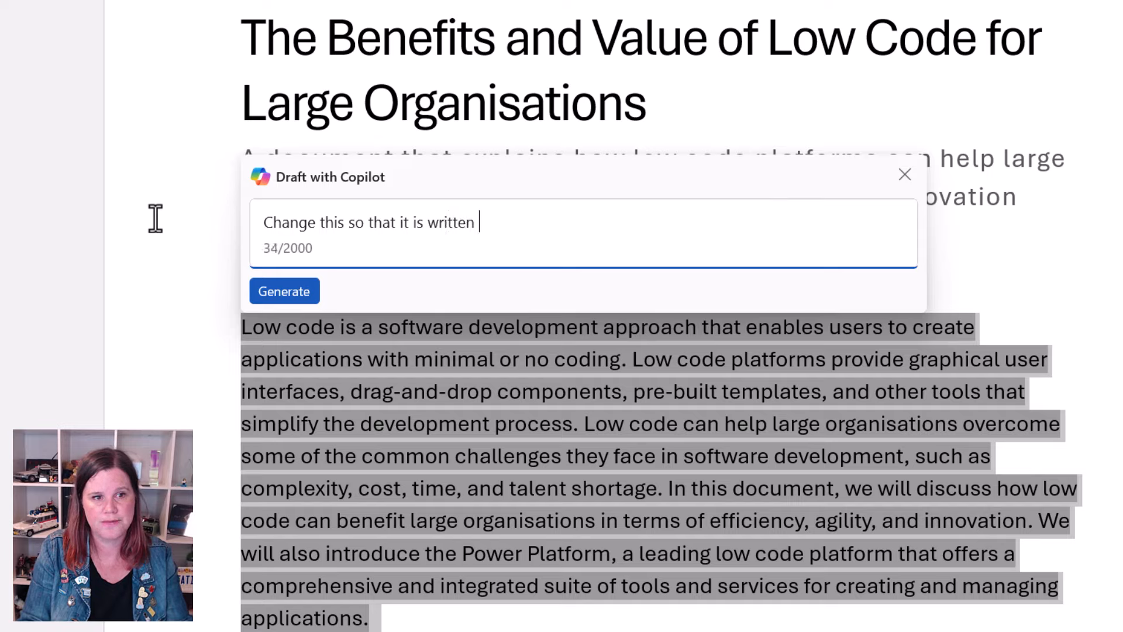
text(ffor a CIO who is maki)
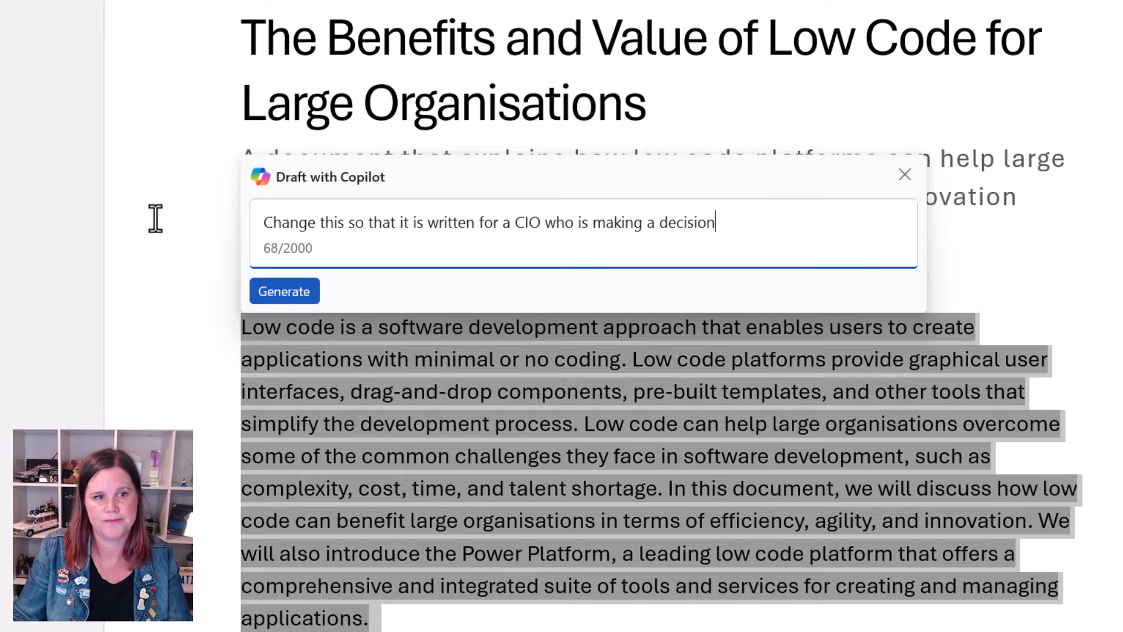
text(ng a decision)
click(266, 291)
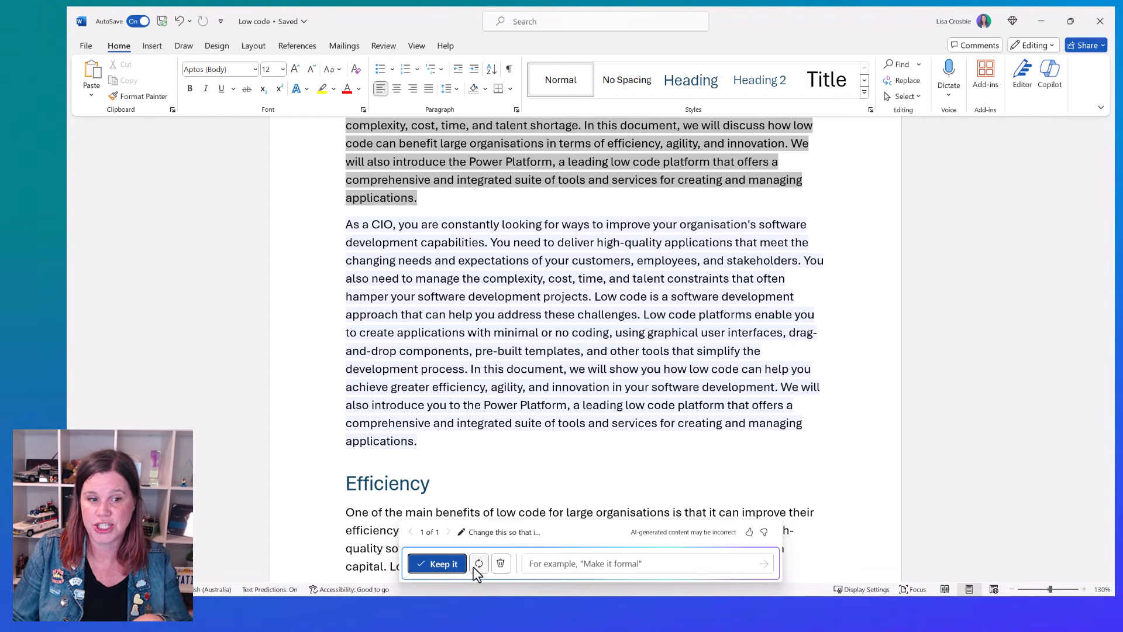
Keep the generated CIO paragraph and delete the original Introduction paragraph above it
click(436, 563)
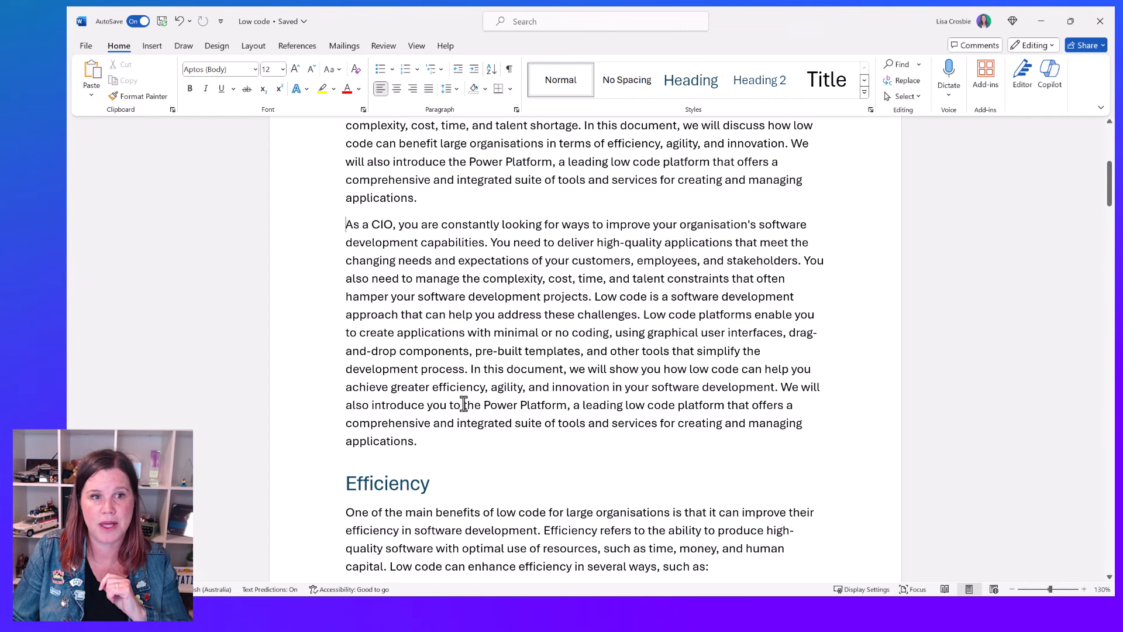
scroll(463, 393, up, 2)
scroll(446, 271, up, 1)
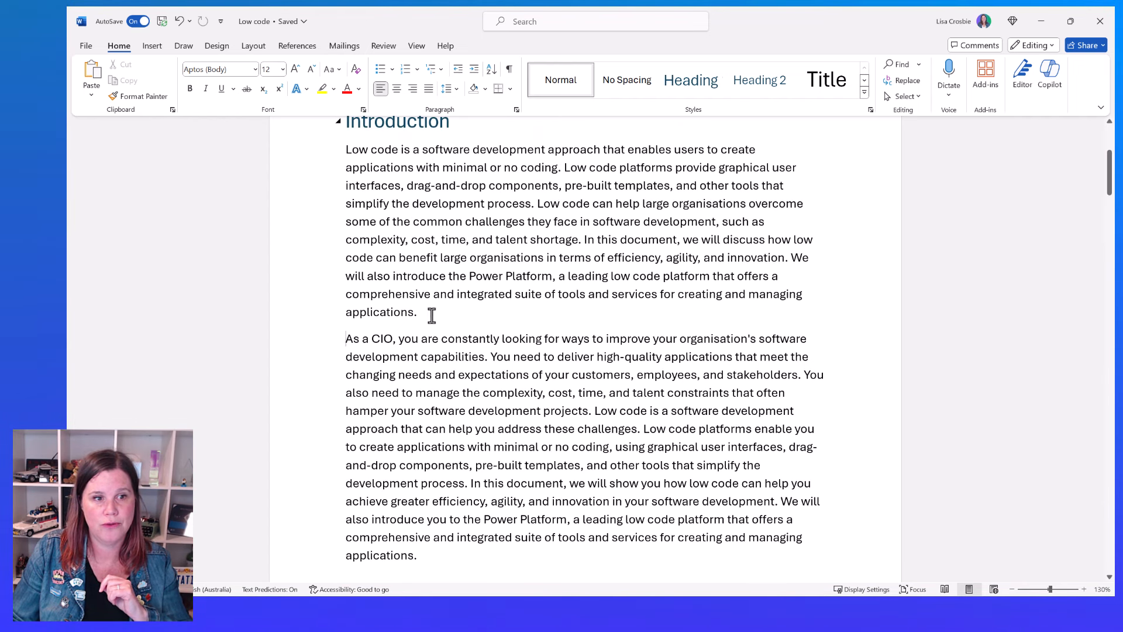
drag(431, 315, 323, 156)
key(Delete)
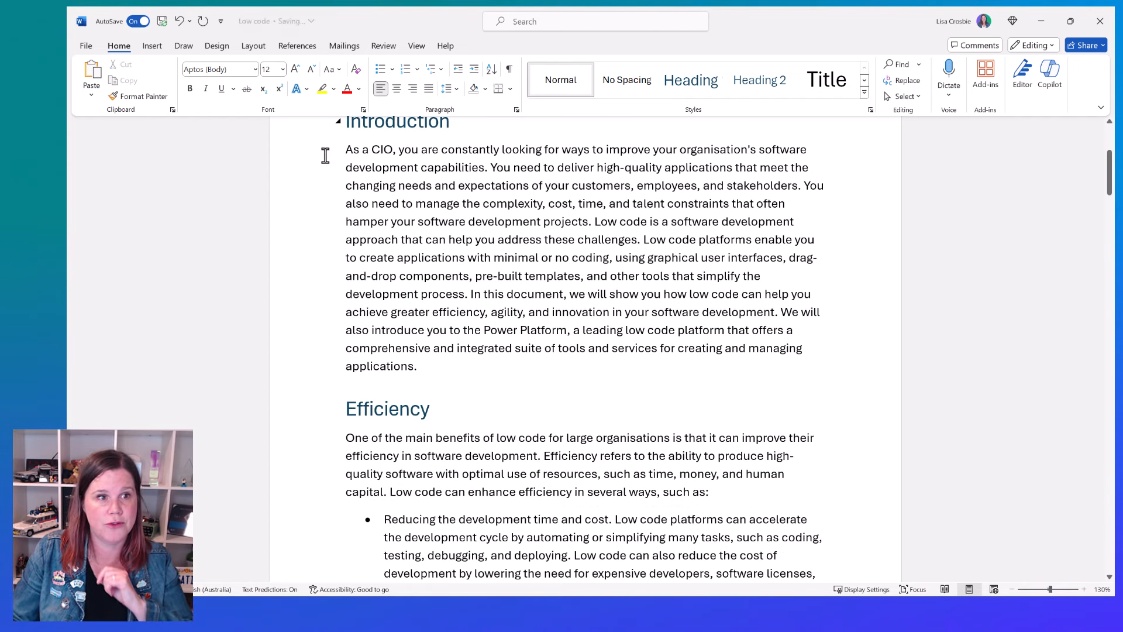
Run Auto Rewrite on the CIO paragraph in the Introduction and review all three suggested versions, ending on the first
drag(432, 368, 344, 150)
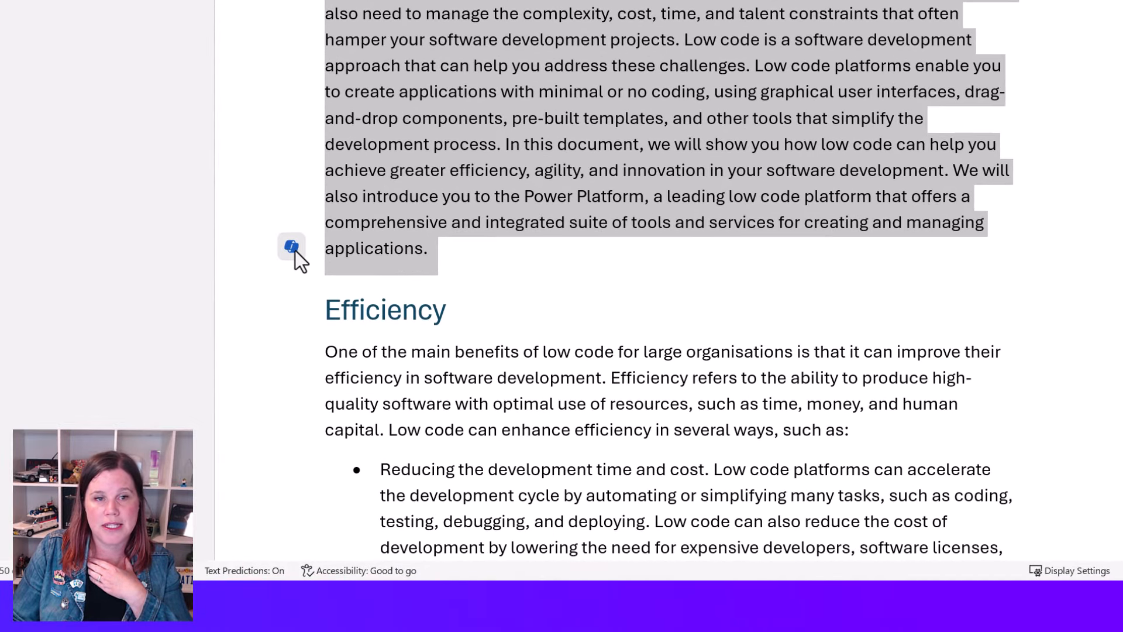
click(300, 275)
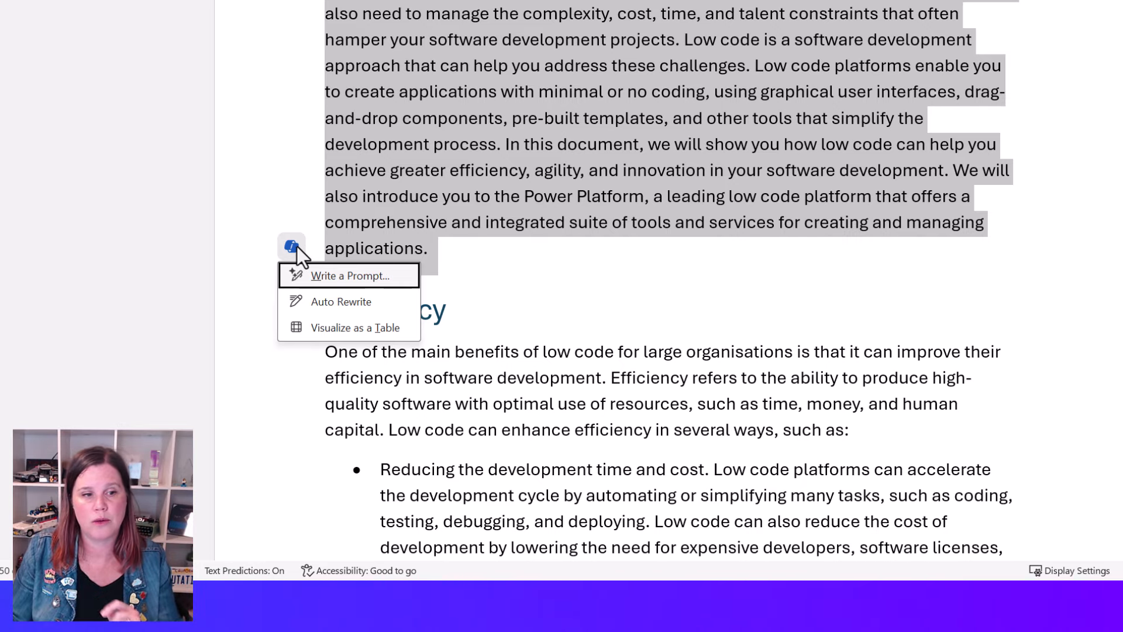
click(342, 302)
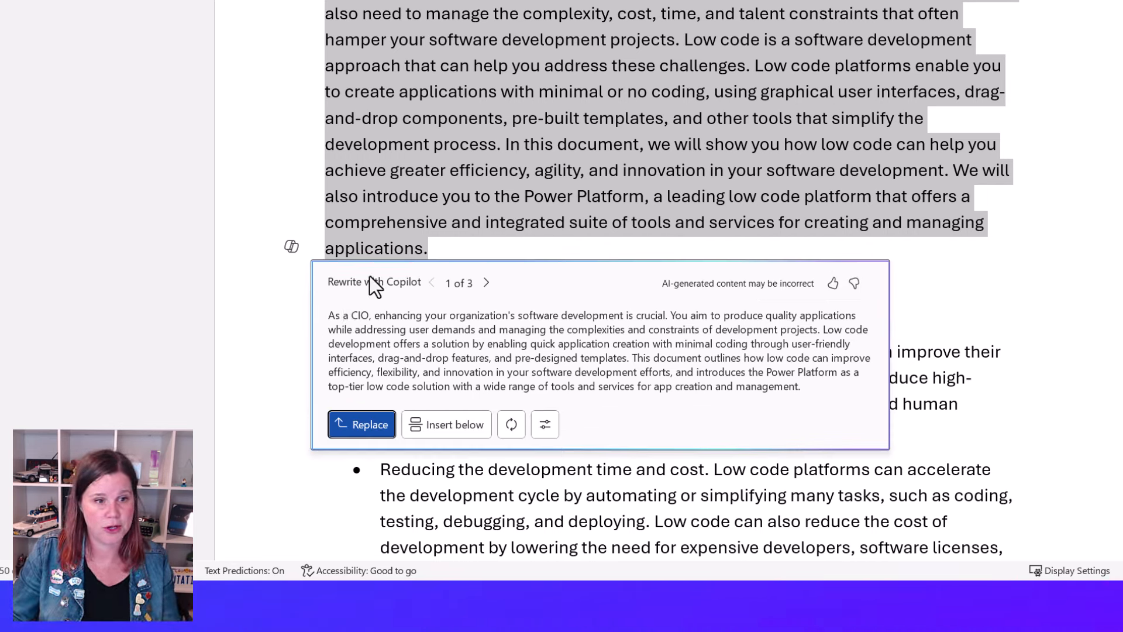
click(487, 284)
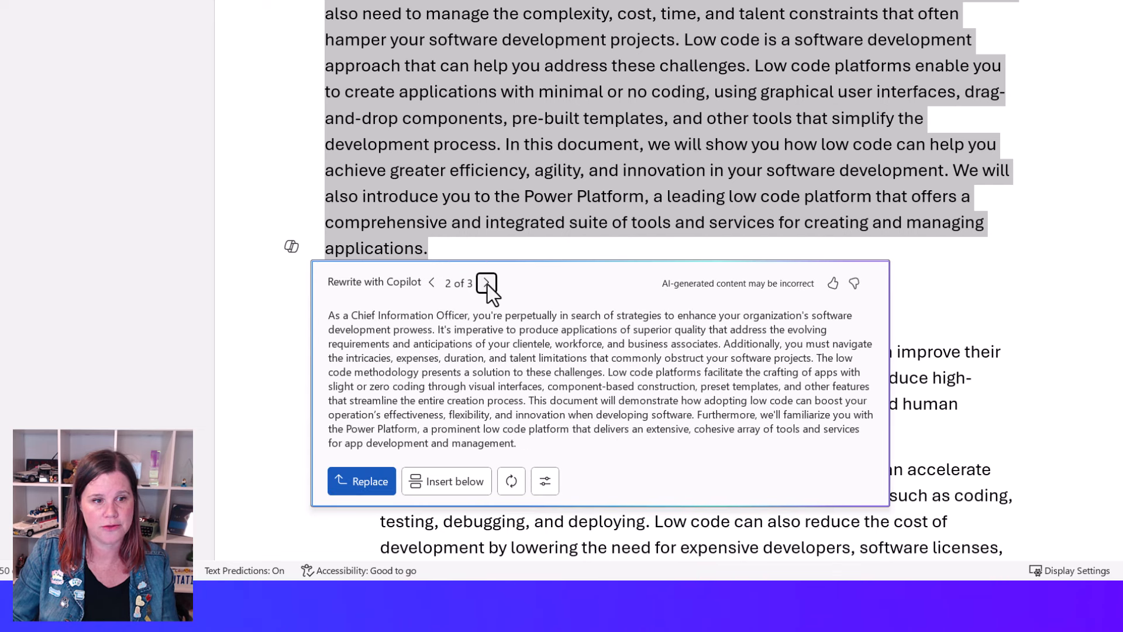
click(486, 283)
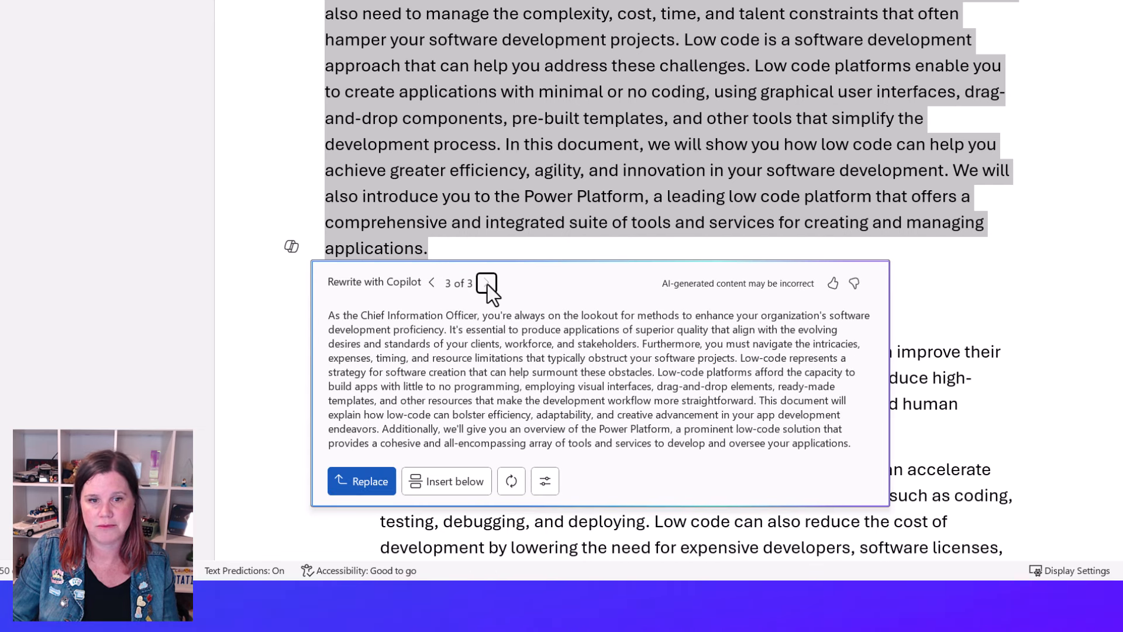
click(433, 284)
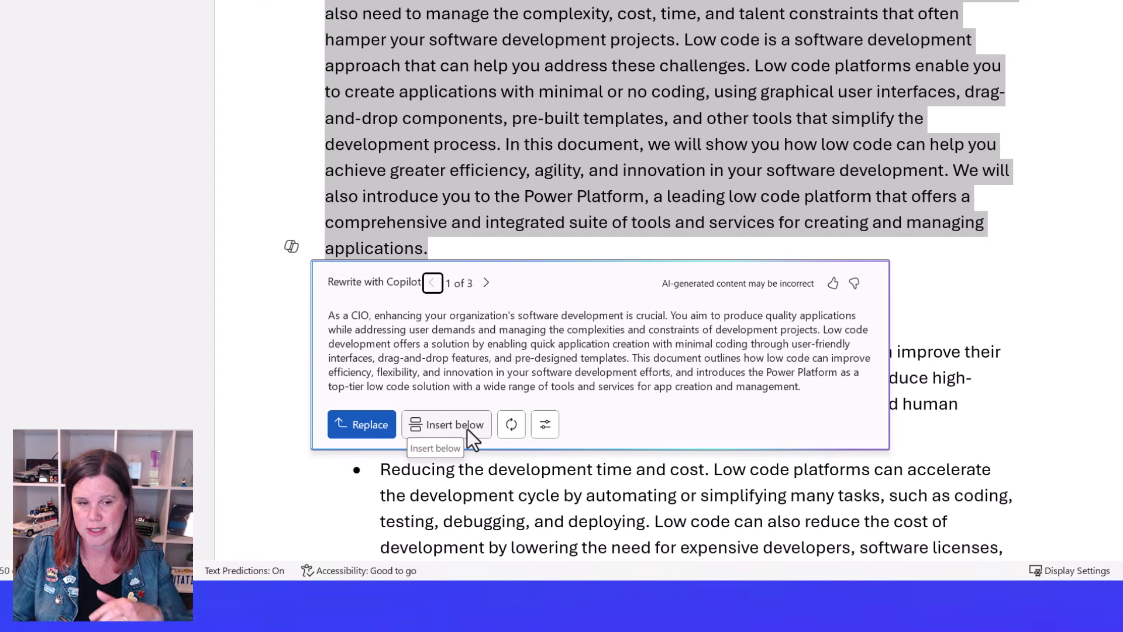
Regenerate the rewrite suggestions and go through the new versions, returning to the first one
click(513, 427)
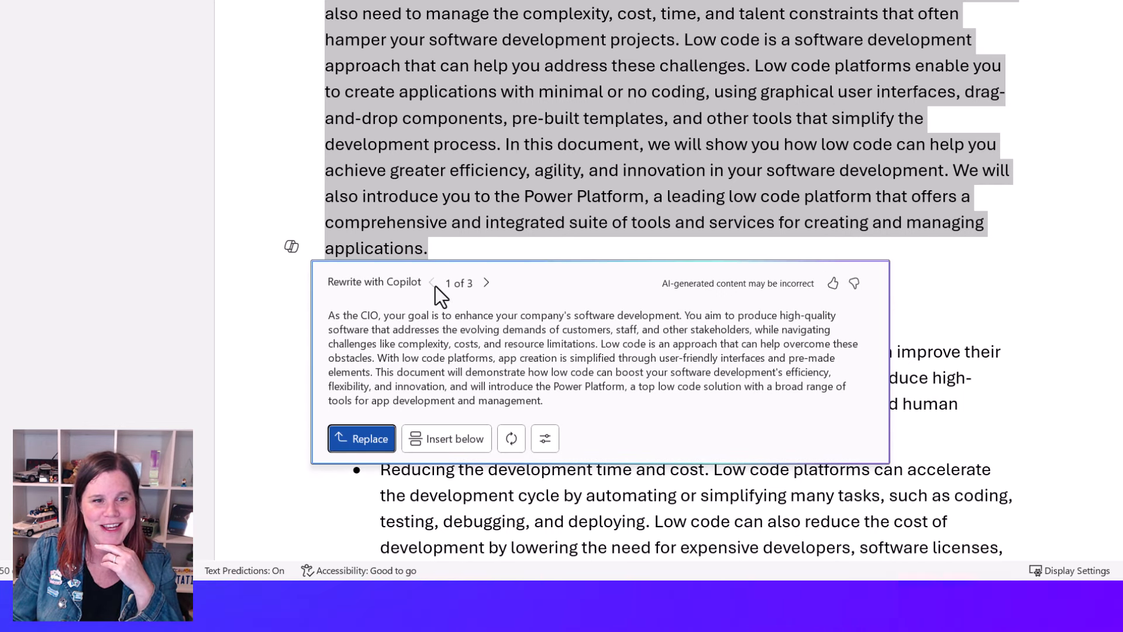
click(488, 283)
click(490, 285)
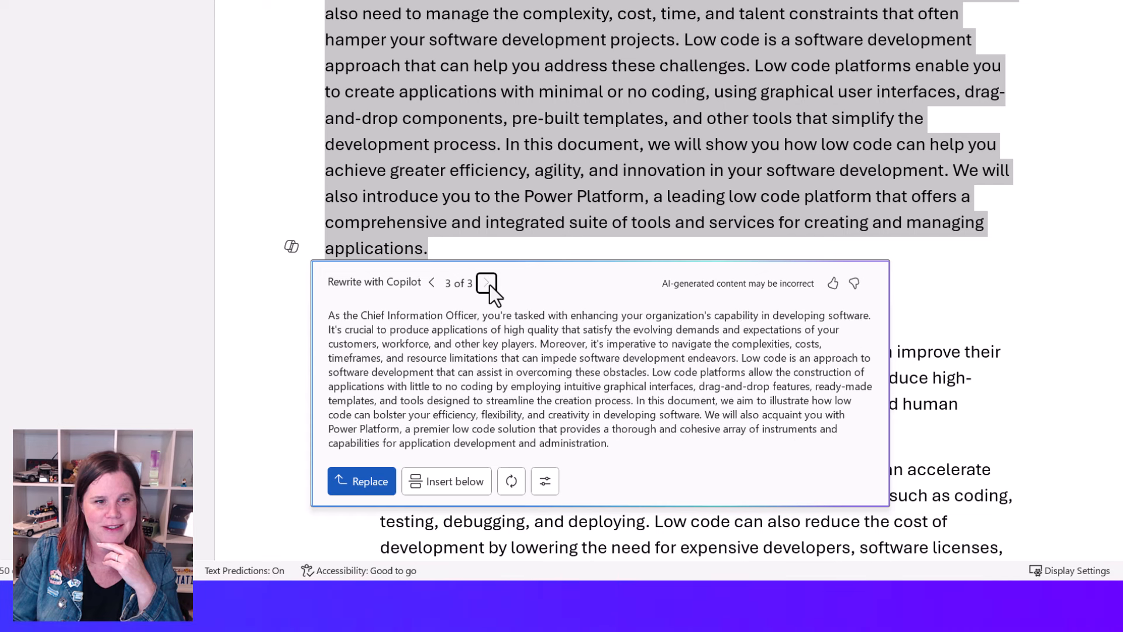
click(432, 283)
click(432, 283)
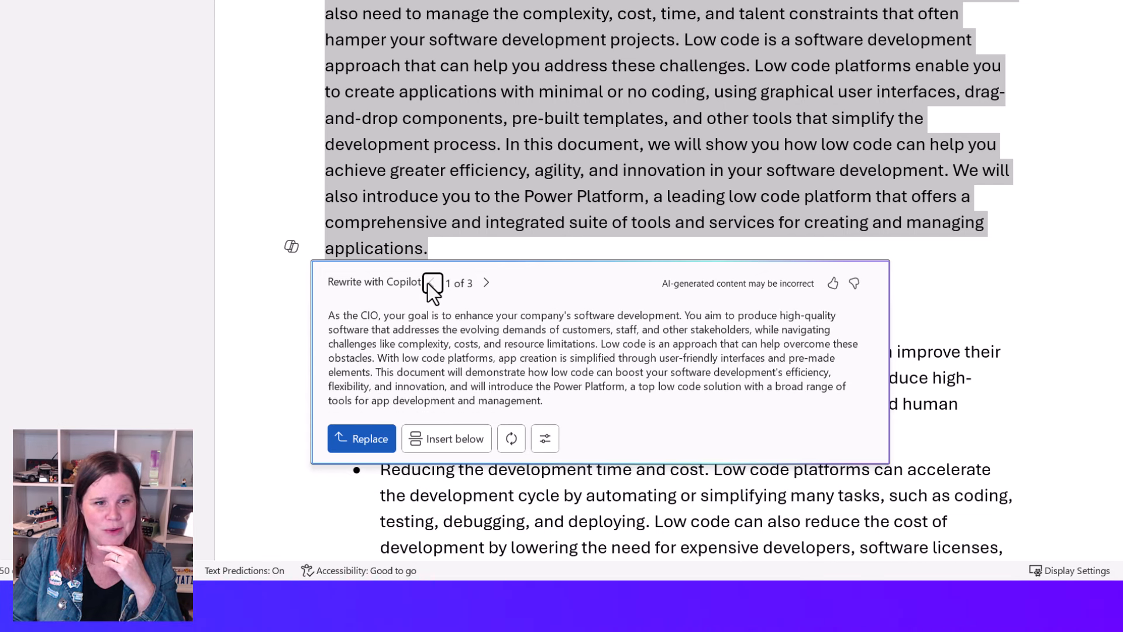
Set the rewrite tone to Imaginative and regenerate the suggestions for the CIO paragraph
click(546, 441)
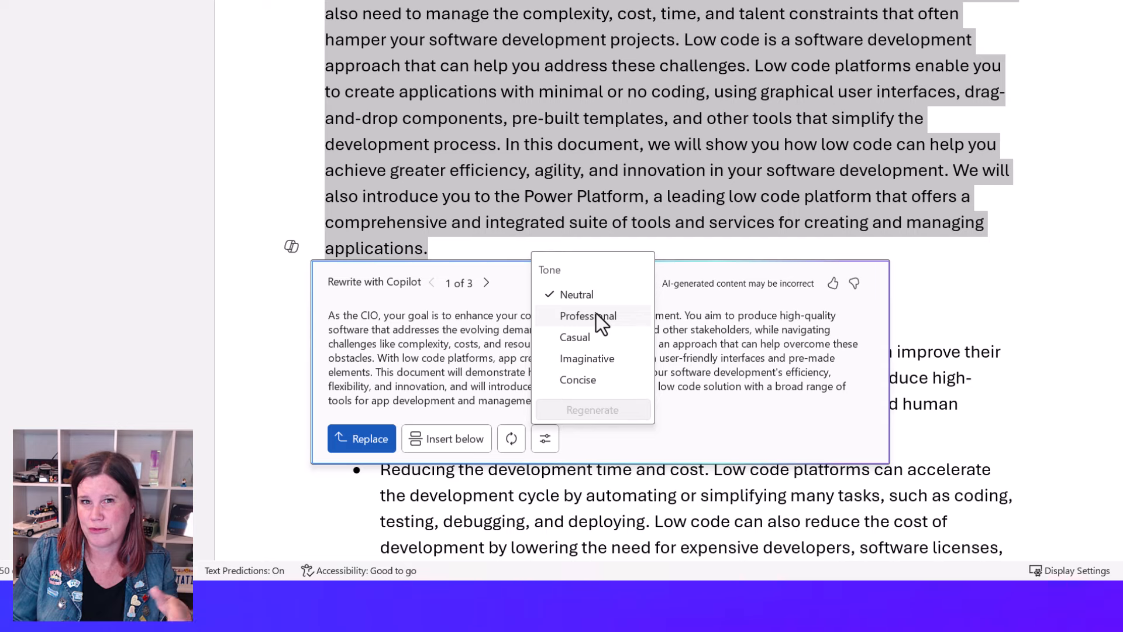
click(606, 361)
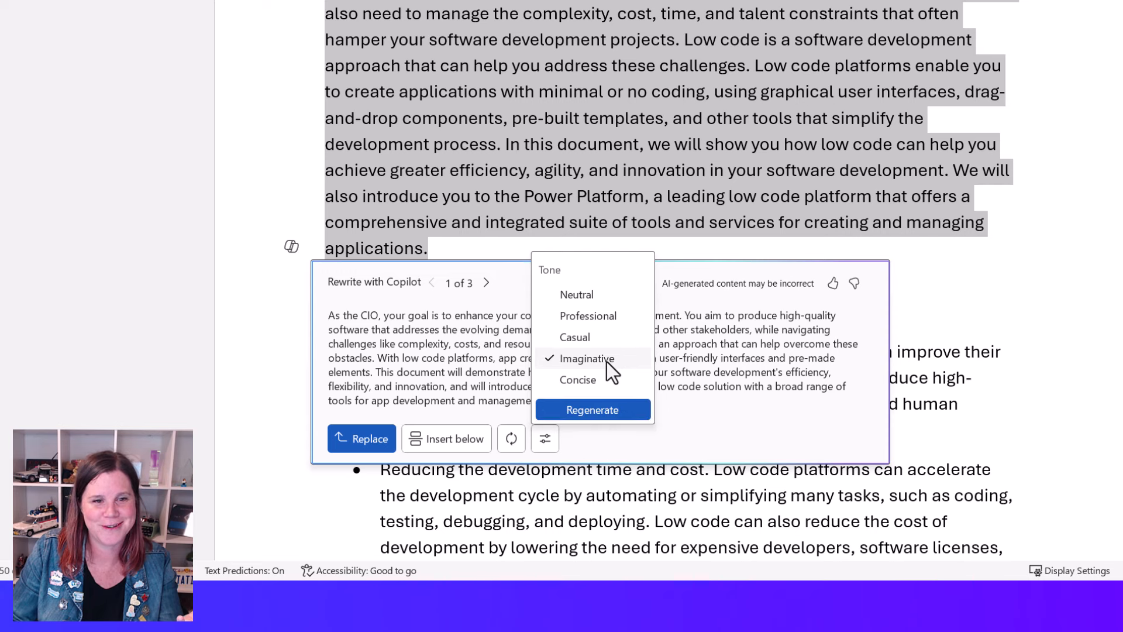
click(599, 412)
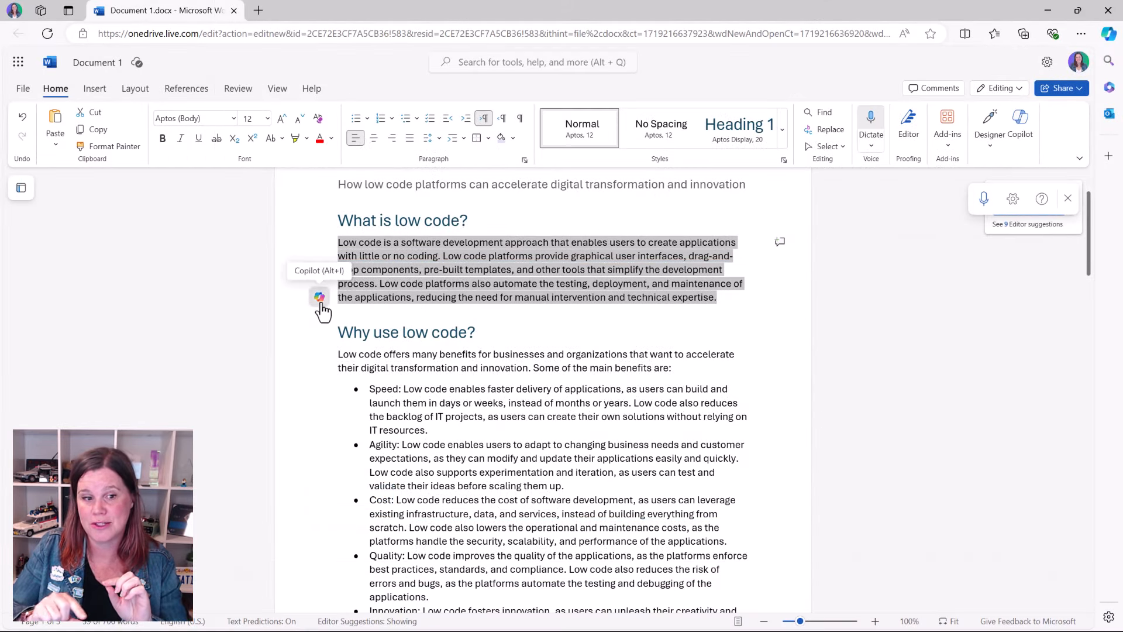
Auto rewrite the "What is low code?" paragraph and refine the suggestion with "Write it for a CEO who is considering adopting low code"
click(319, 296)
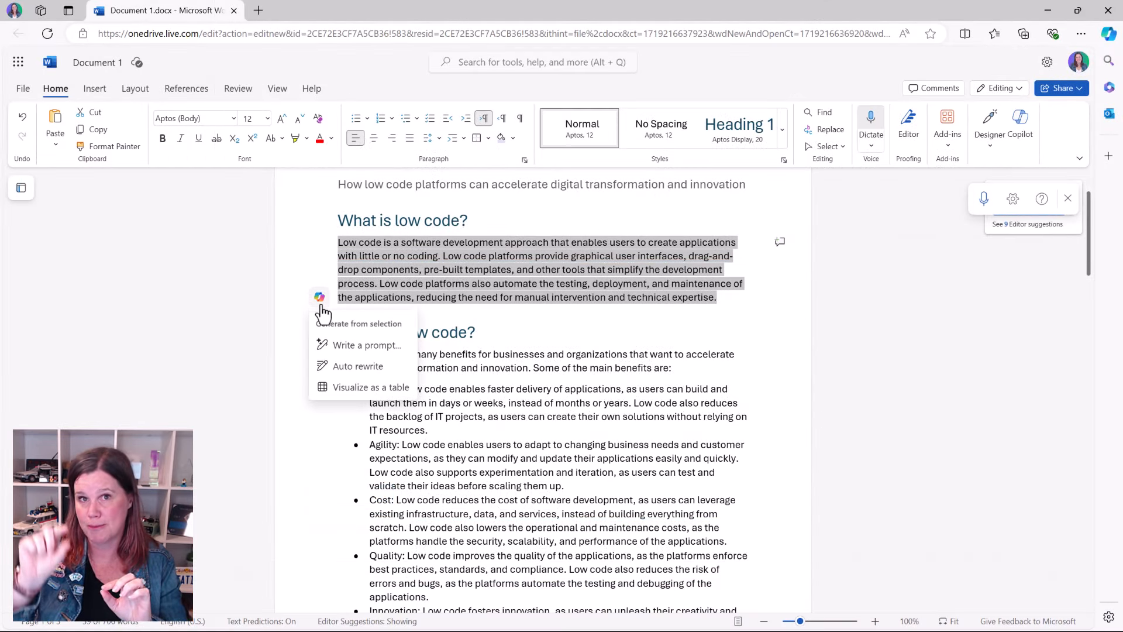
click(340, 367)
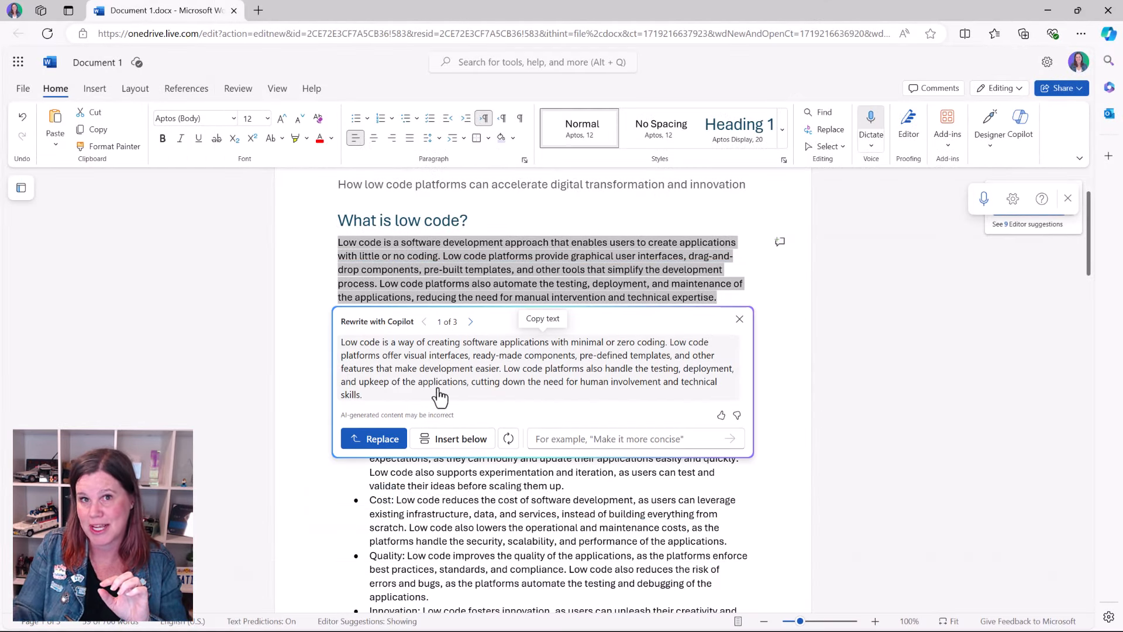
click(553, 439)
text(Write it for a CEO who is considering adopting low code)
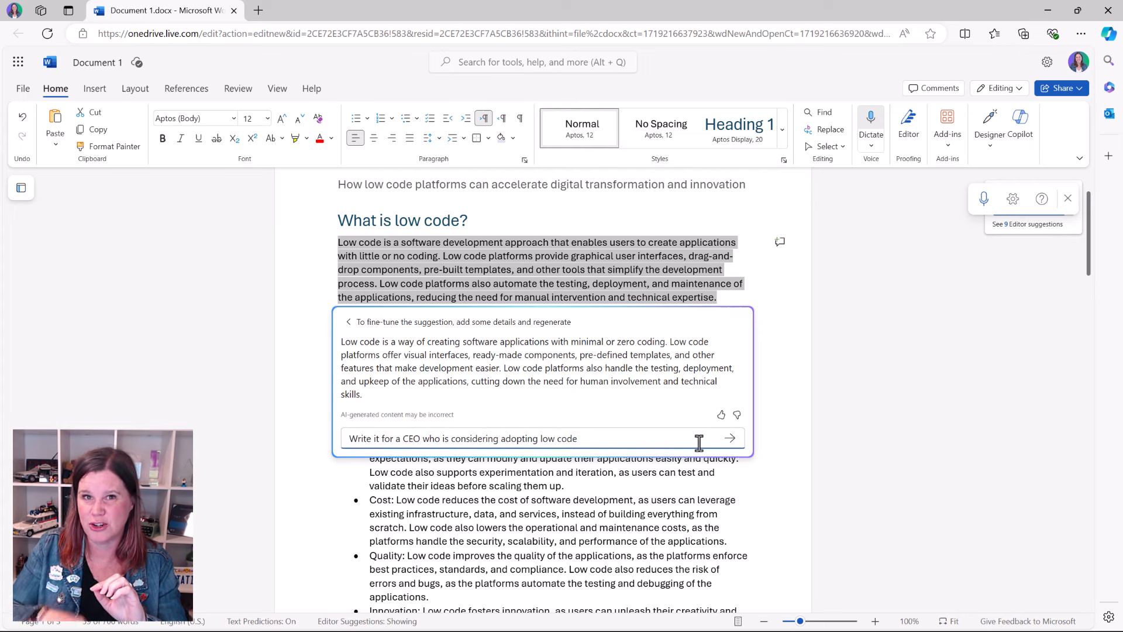
click(727, 443)
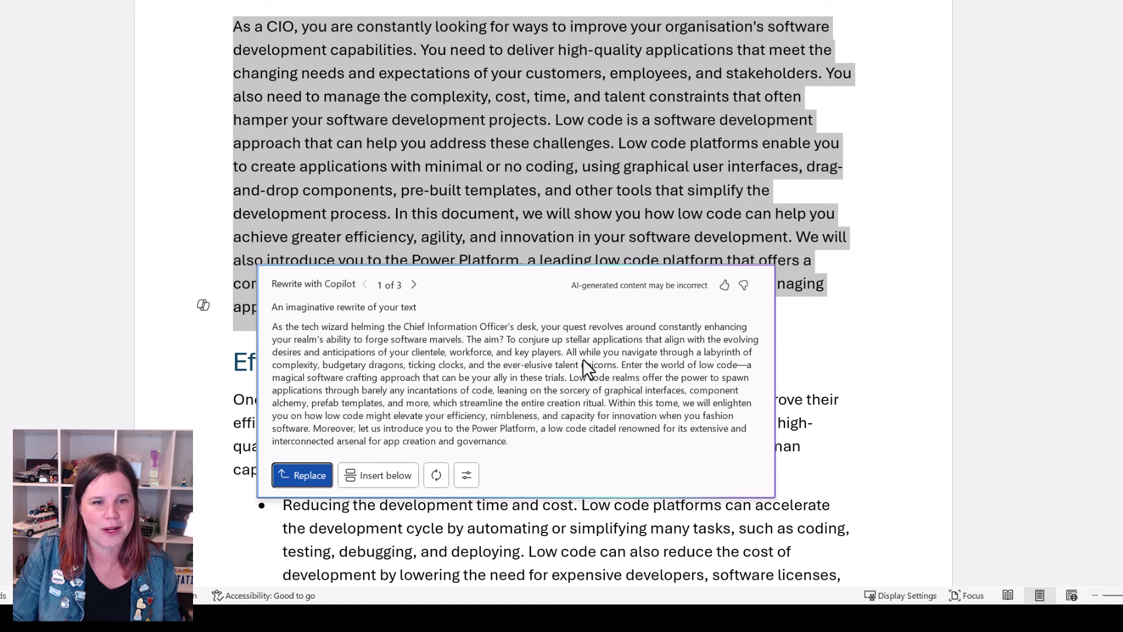
Compare the first two imaginative rewrites of the CIO paragraph and replace the original text with the first version
click(414, 284)
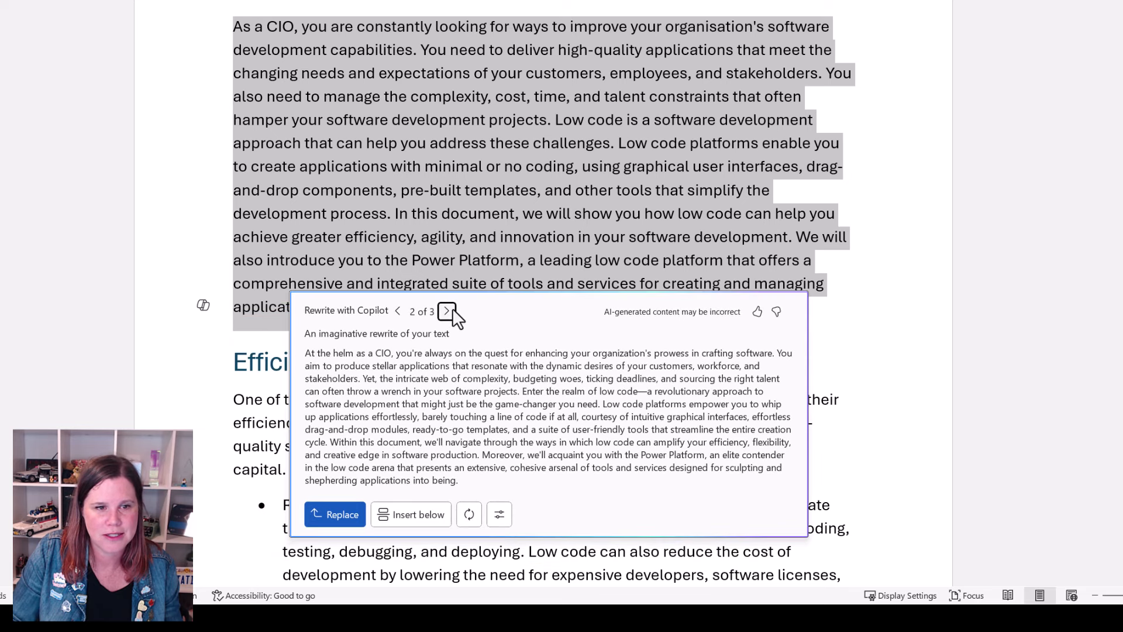
click(399, 310)
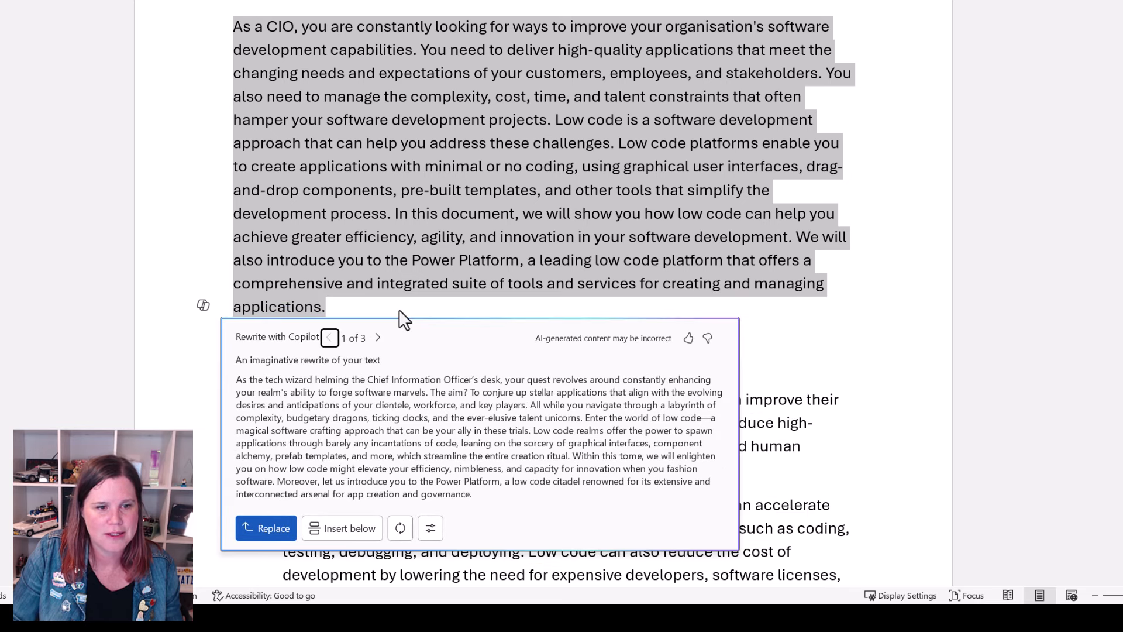
click(272, 528)
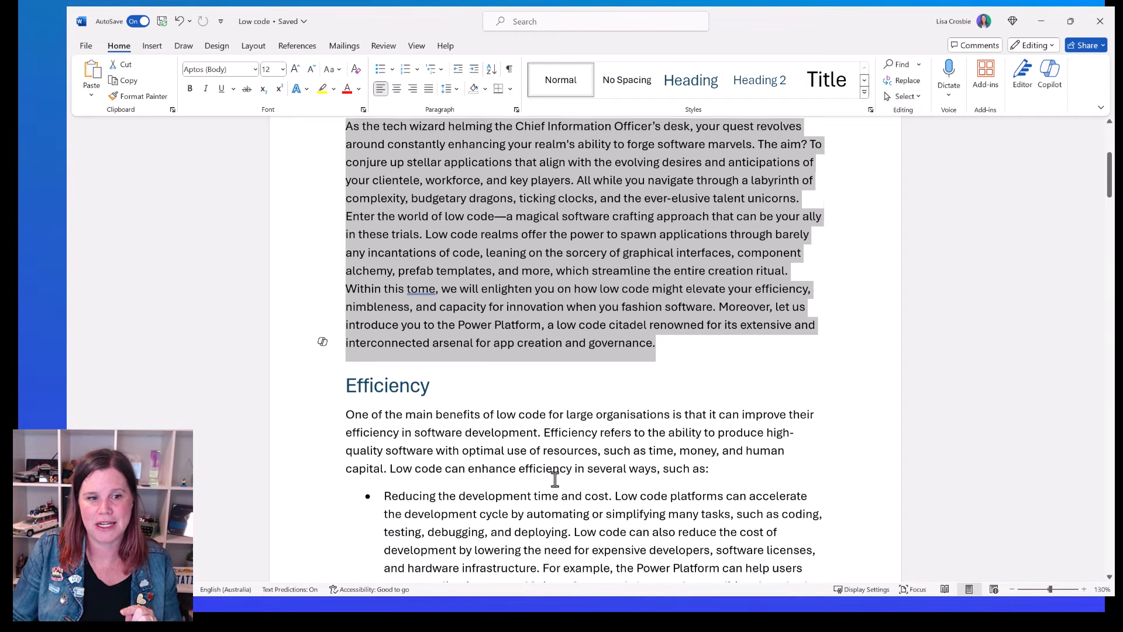
Have Copilot visualize the three bullet points under the Efficiency heading as a table
scroll(555, 472, down, 3)
scroll(555, 478, down, 2)
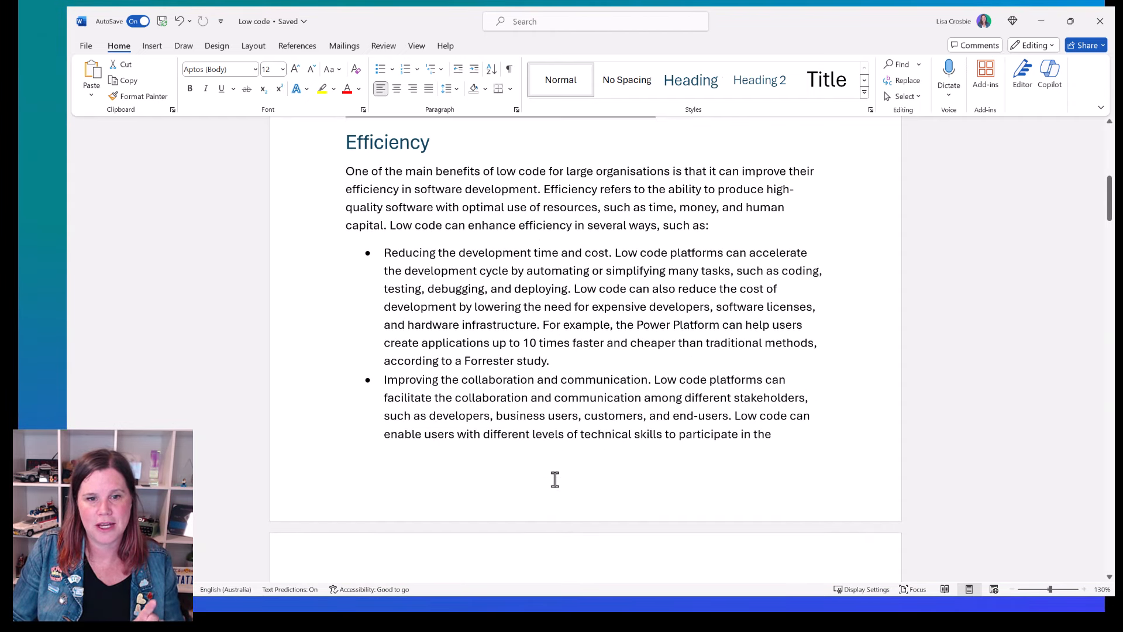
scroll(555, 479, down, 10)
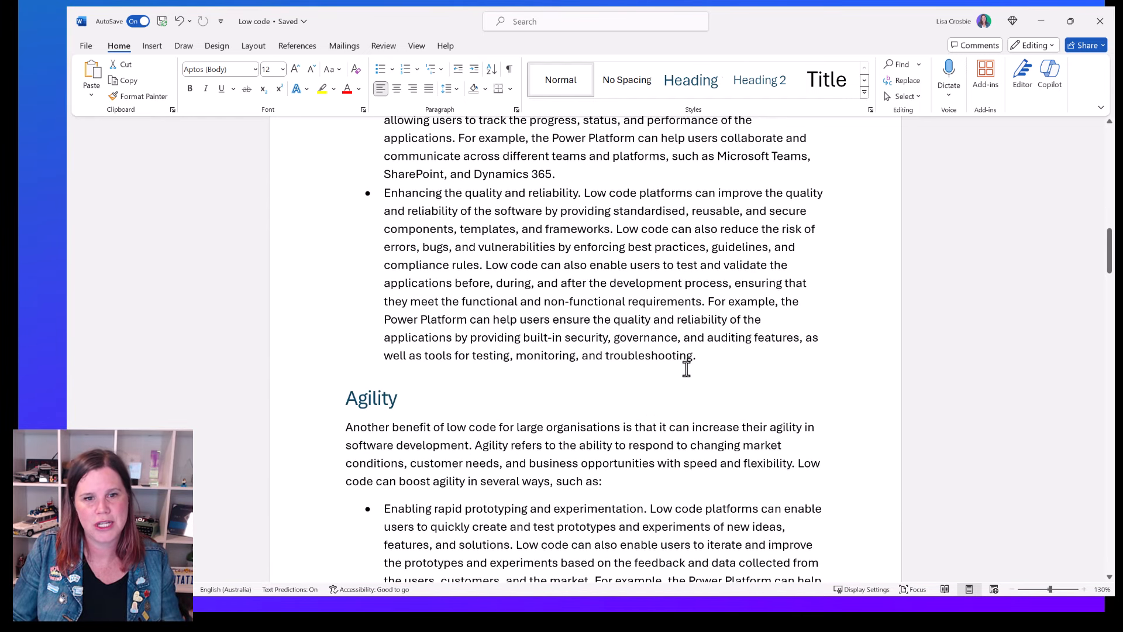
drag(706, 355, 391, 215)
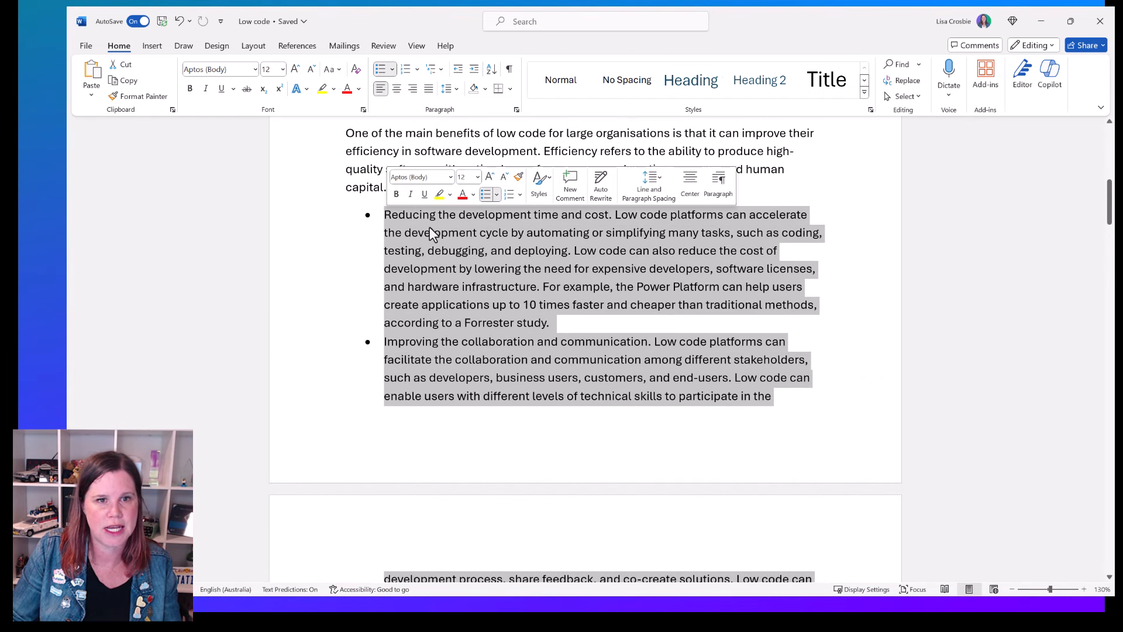
scroll(489, 312, down, 5)
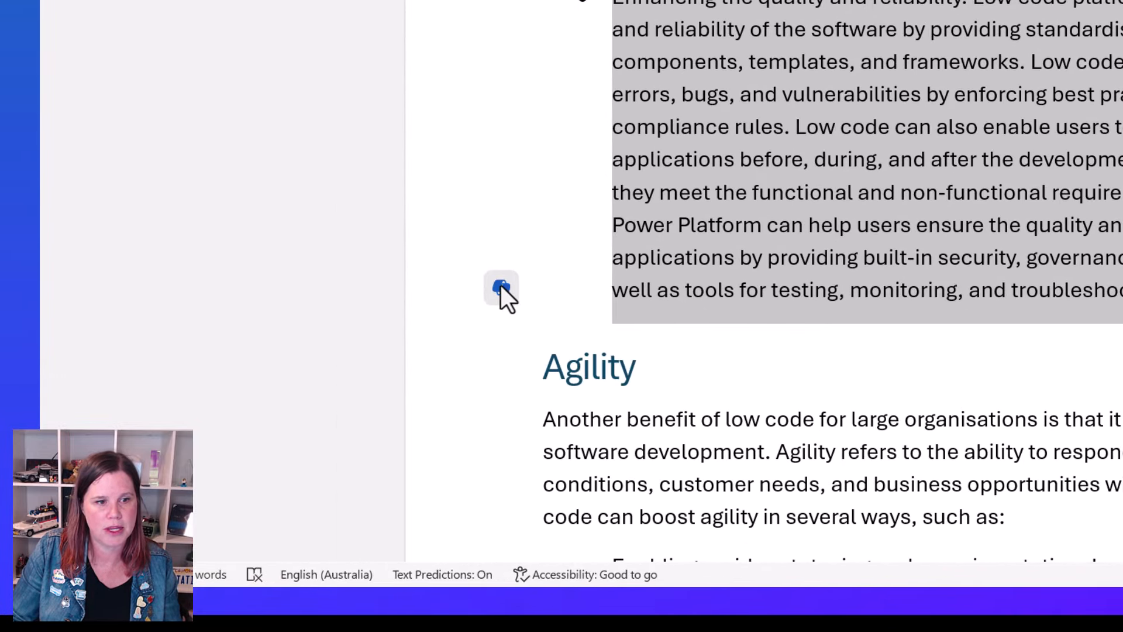
click(344, 432)
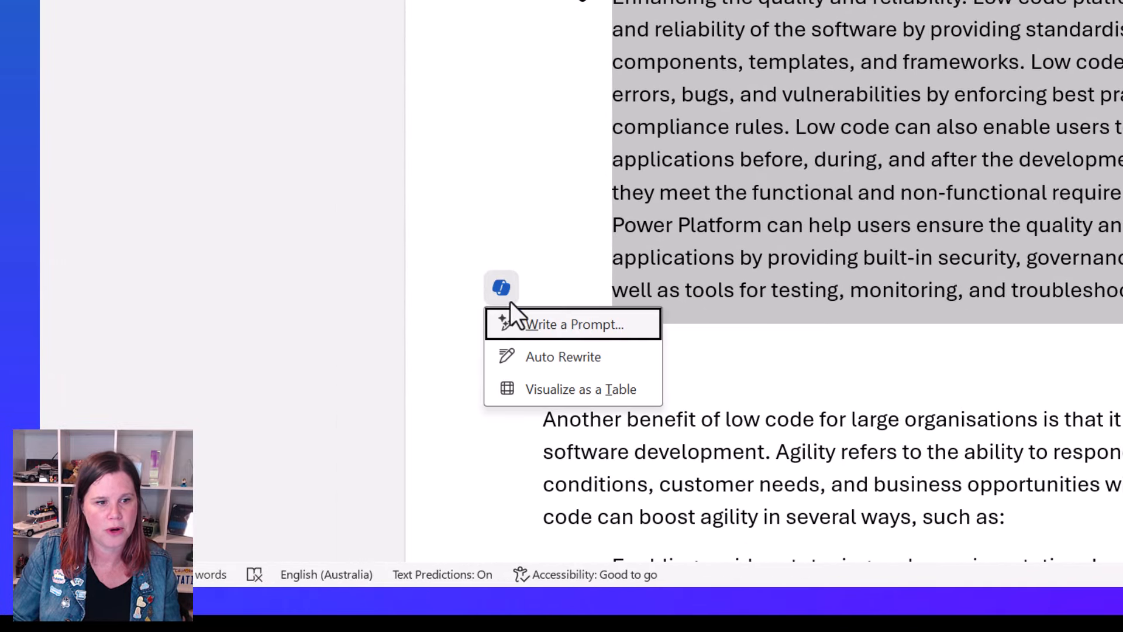
click(535, 386)
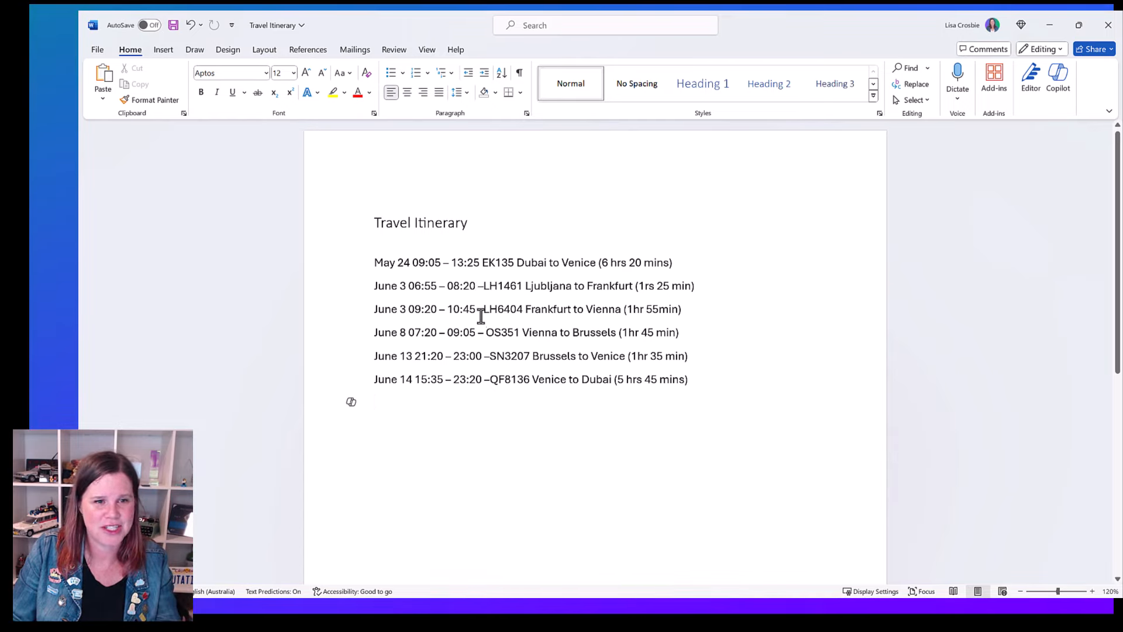
In the Travel Itinerary document, have Copilot visualize all six flight lines as a table
drag(692, 381, 359, 266)
click(351, 379)
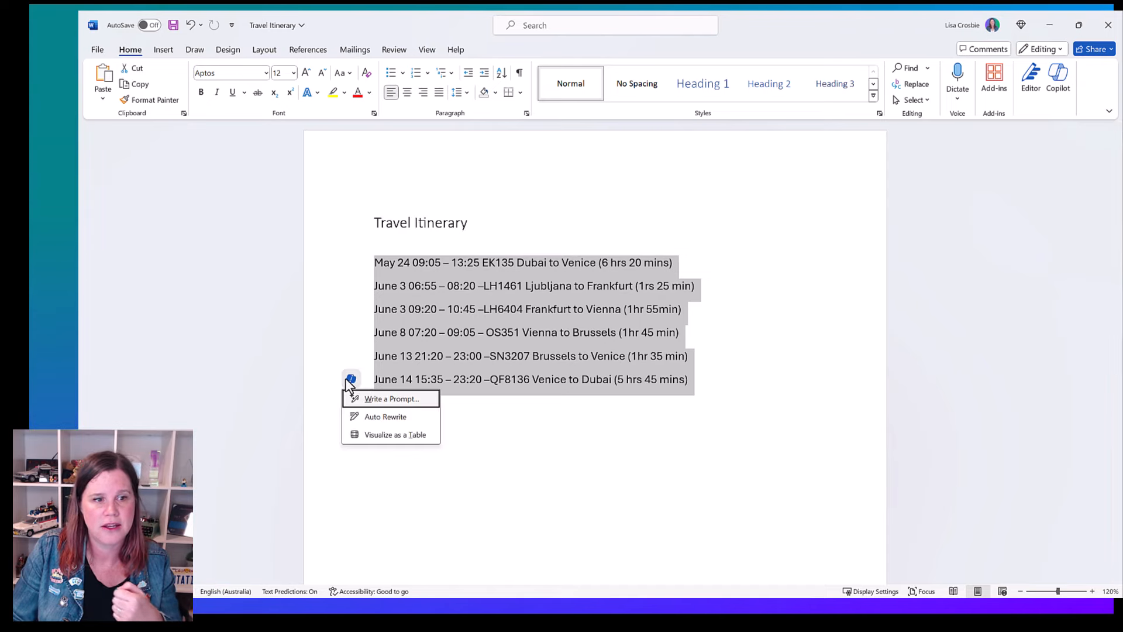
click(367, 434)
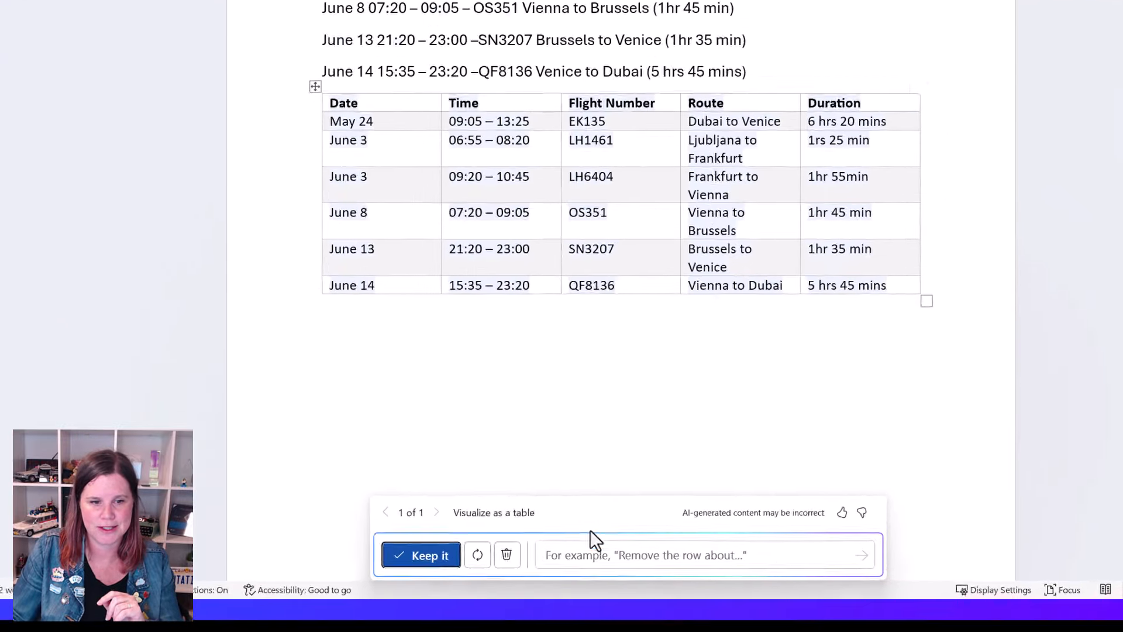
Refine the generated table with "Please split the route into origin and destination, add a column for the airline, and combine the date and time columns"
click(570, 561)
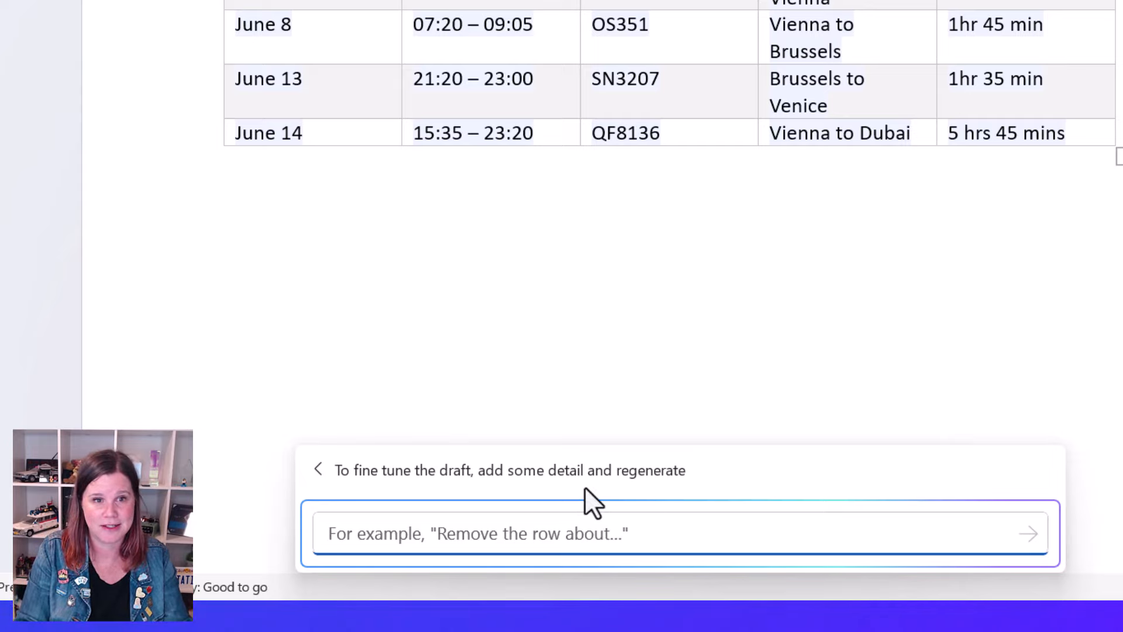
text(Please )
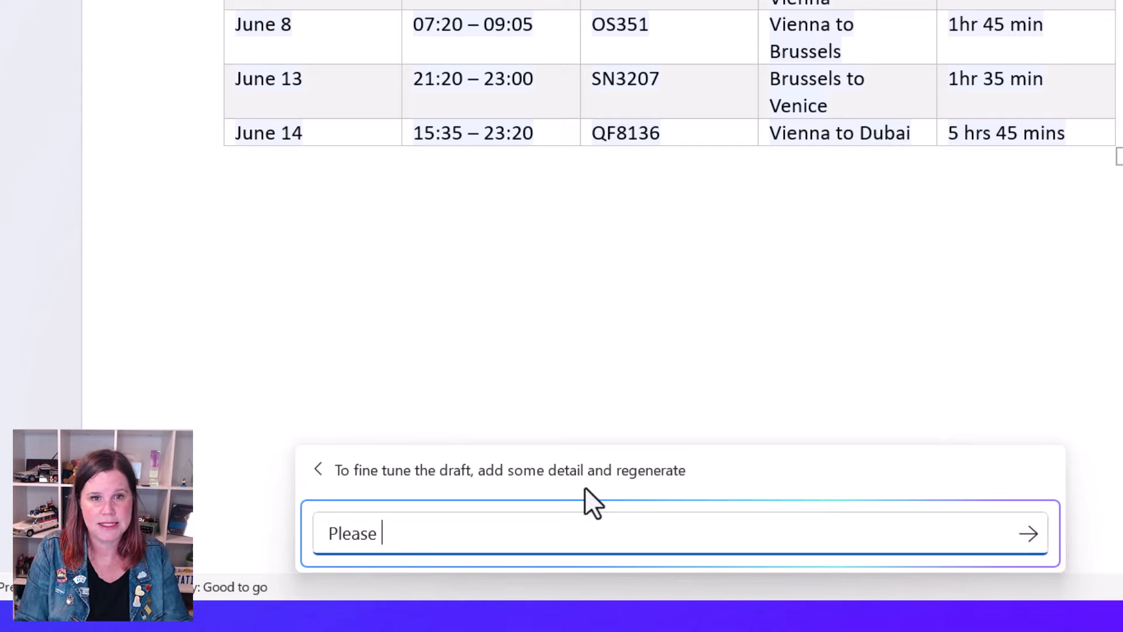
text(spl)
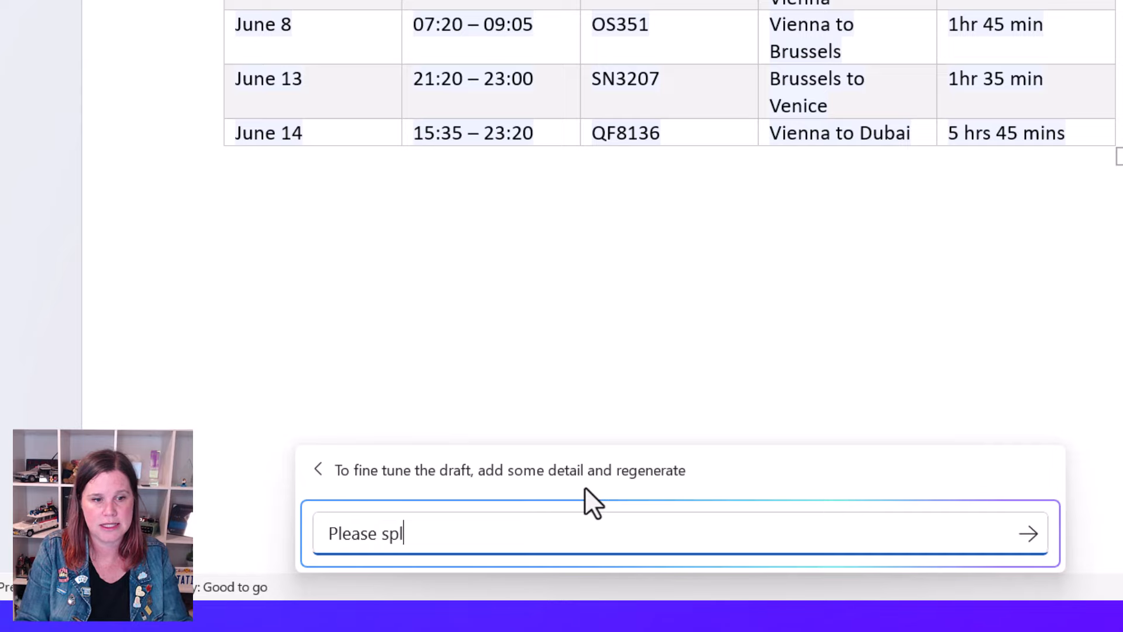
text(it the rout e int)
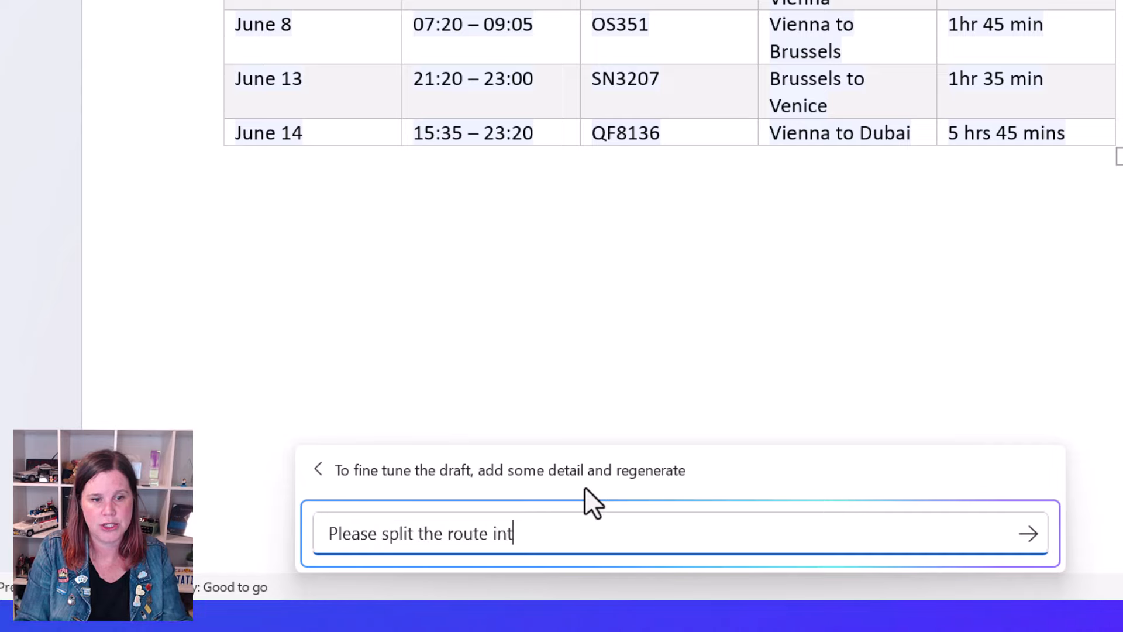
text(o origina)
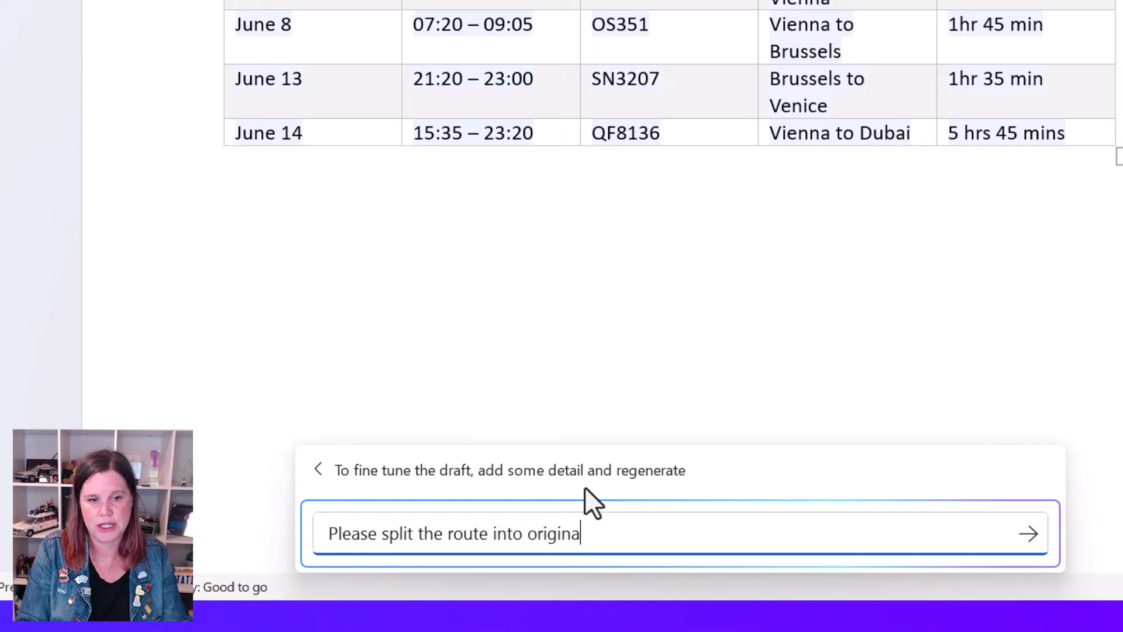
key(BackSpace)
text(and desition)
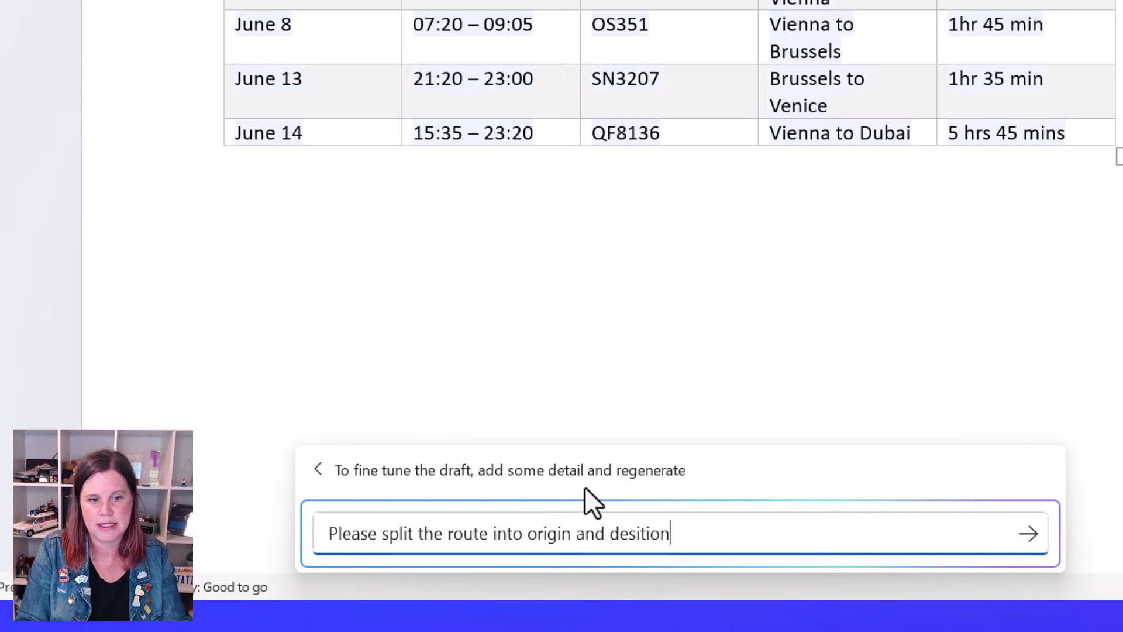
key(BackSpace)
key(BackSpace)
key(BackSpace)
key(BackSpace)
key(BackSpace)
text(tination)
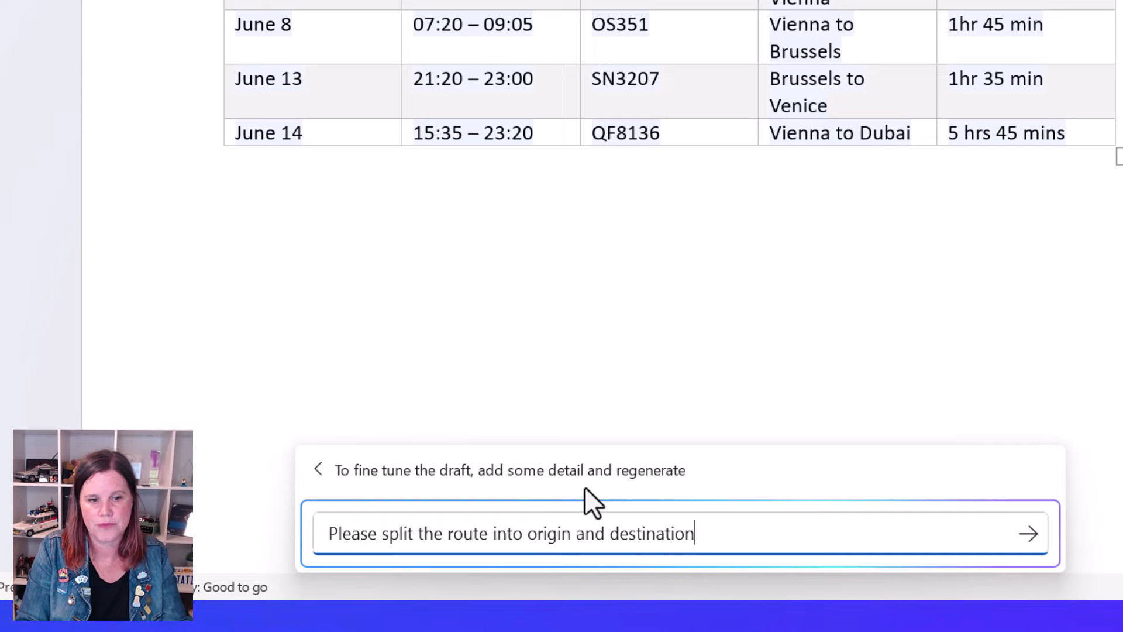
text(, add a)
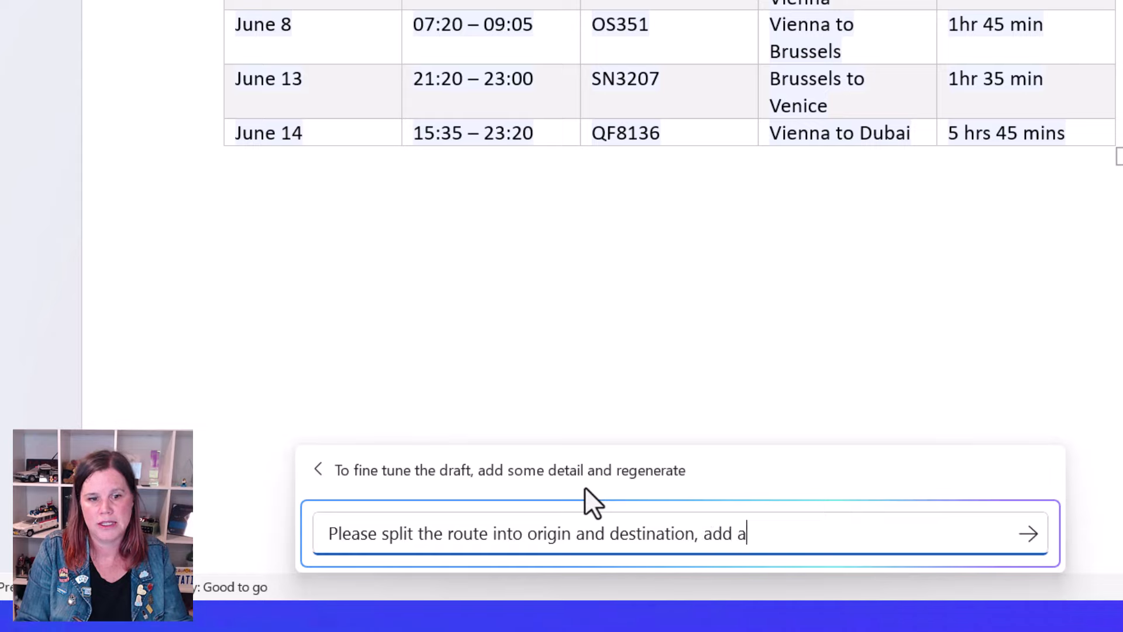
text( column for the airline,)
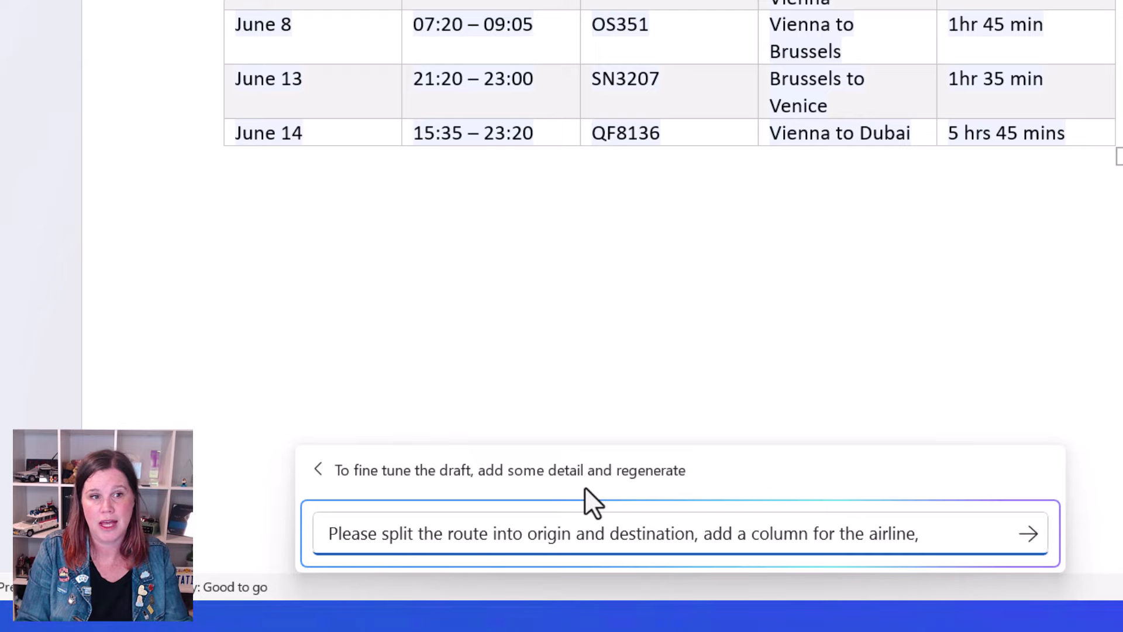
text(and combine the date)
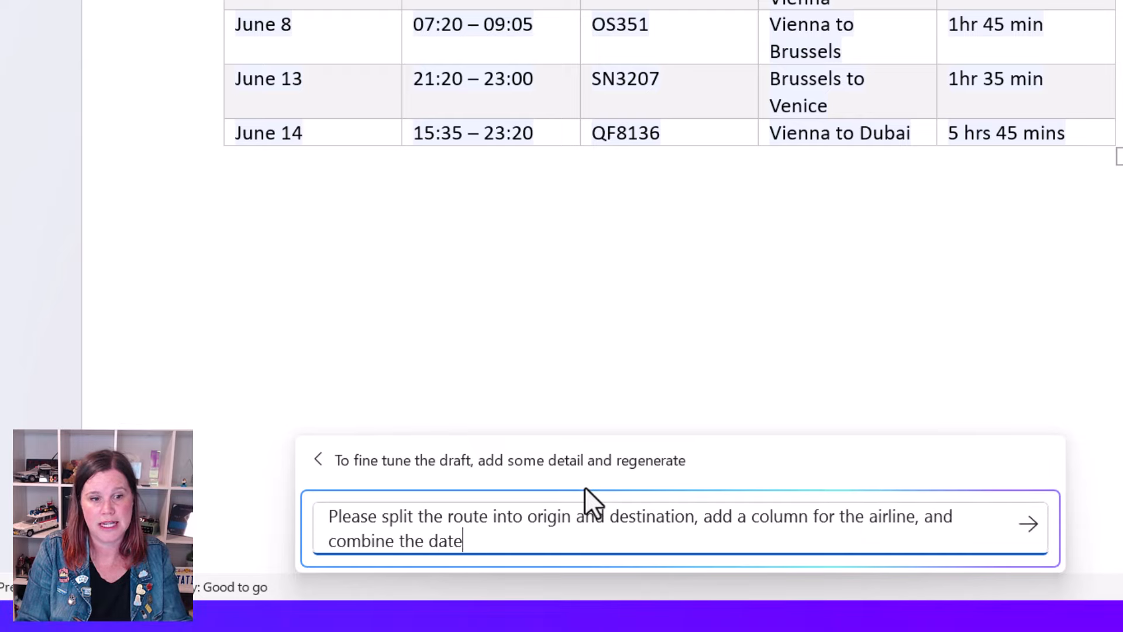
text( and time columns)
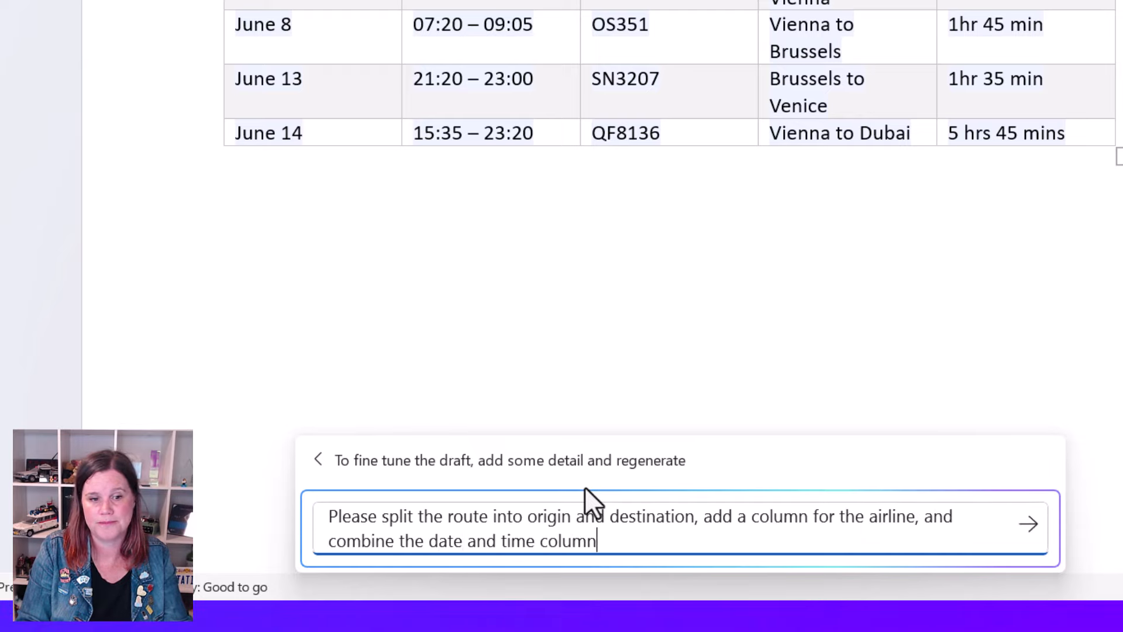
key(shift+Return)
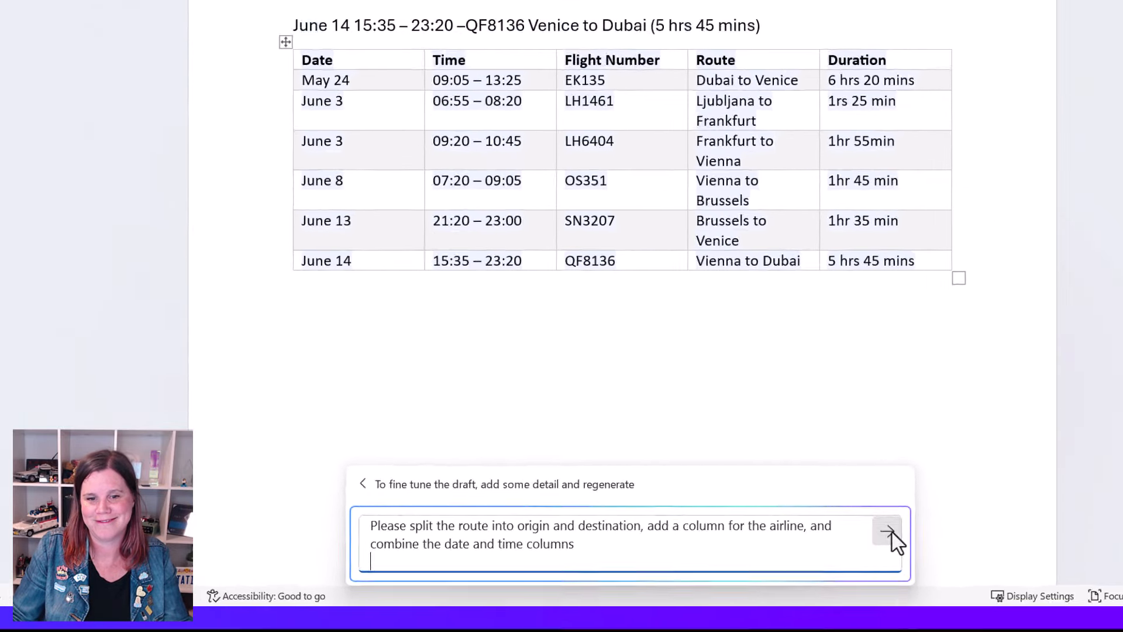
click(1029, 498)
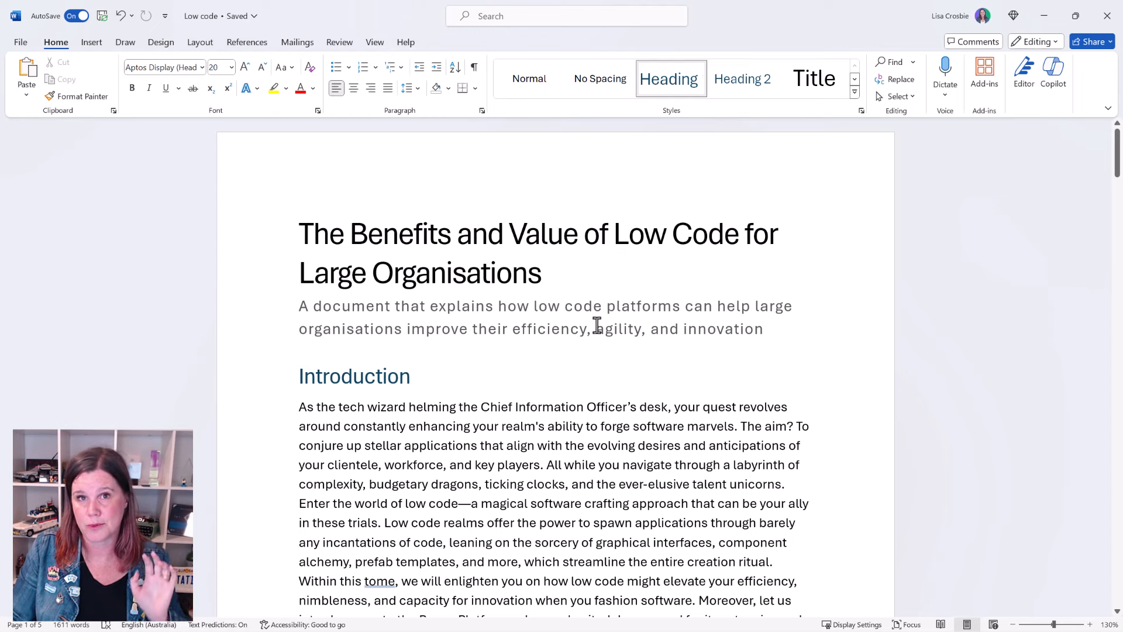
In the Low code document, generate a Copilot chat summary with the suggested "Summarize this doc" prompt and copy the summary
click(1052, 71)
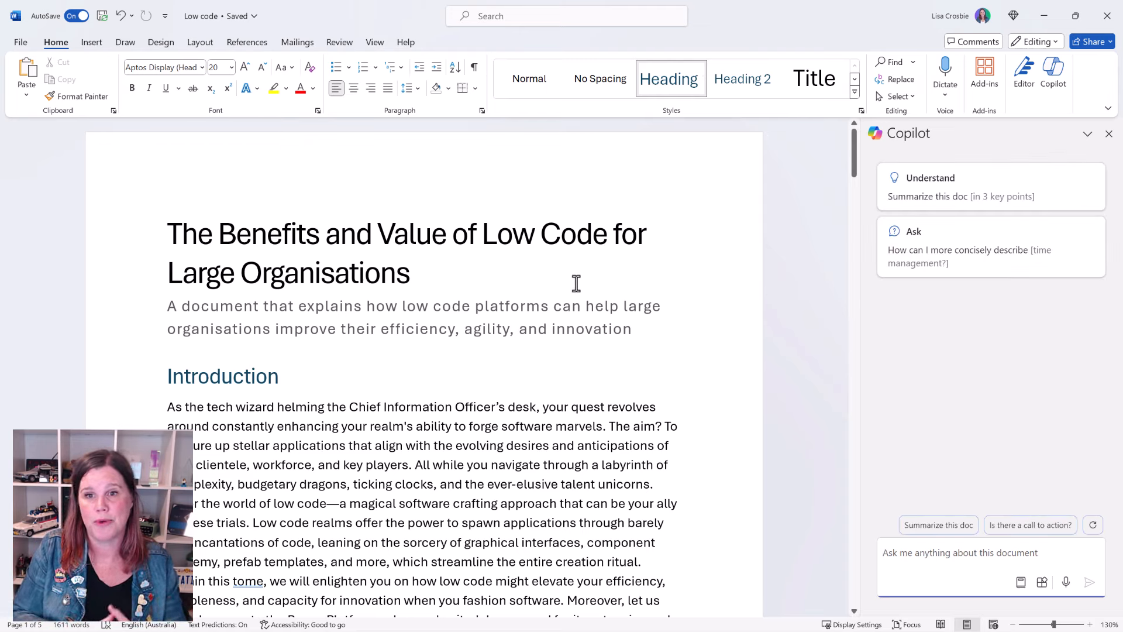
click(910, 526)
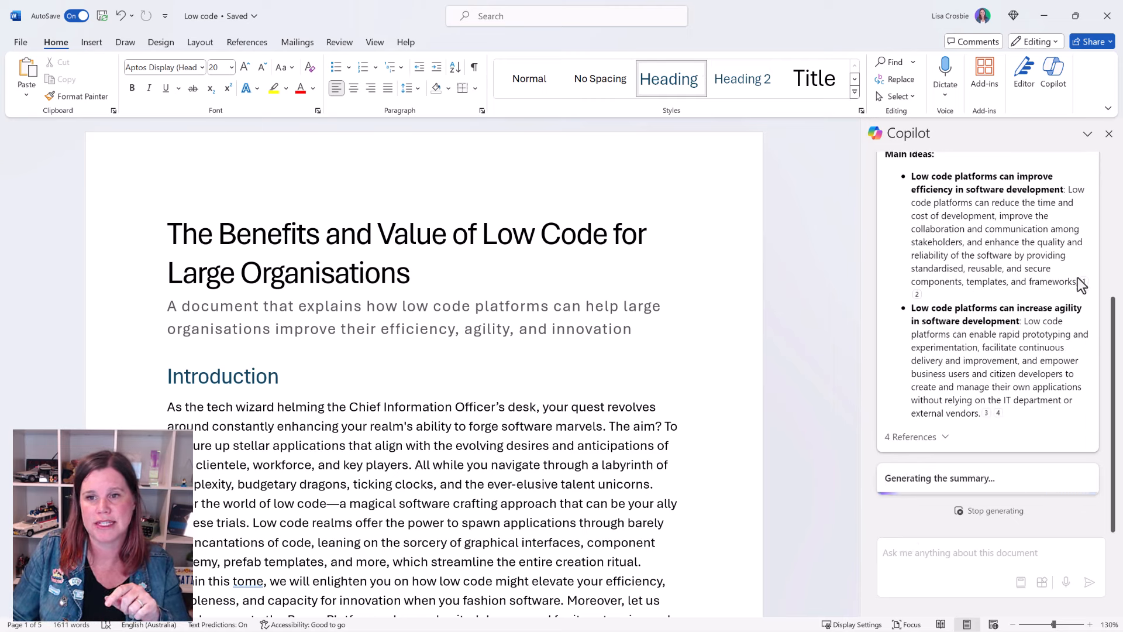
mouse_move(1083, 285)
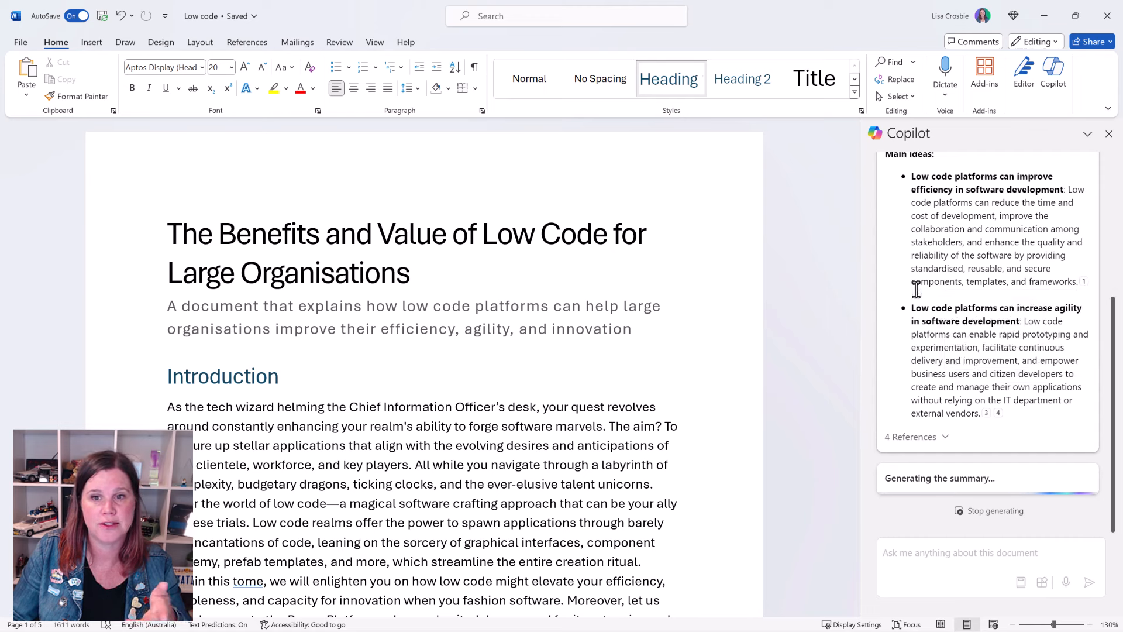
mouse_move(916, 298)
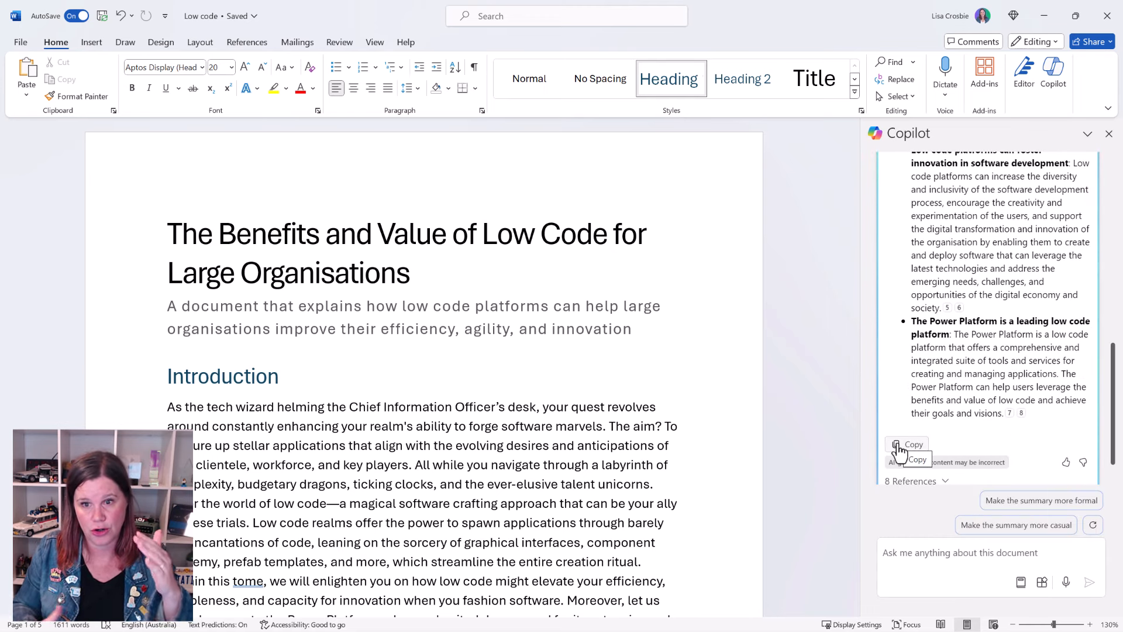
click(897, 446)
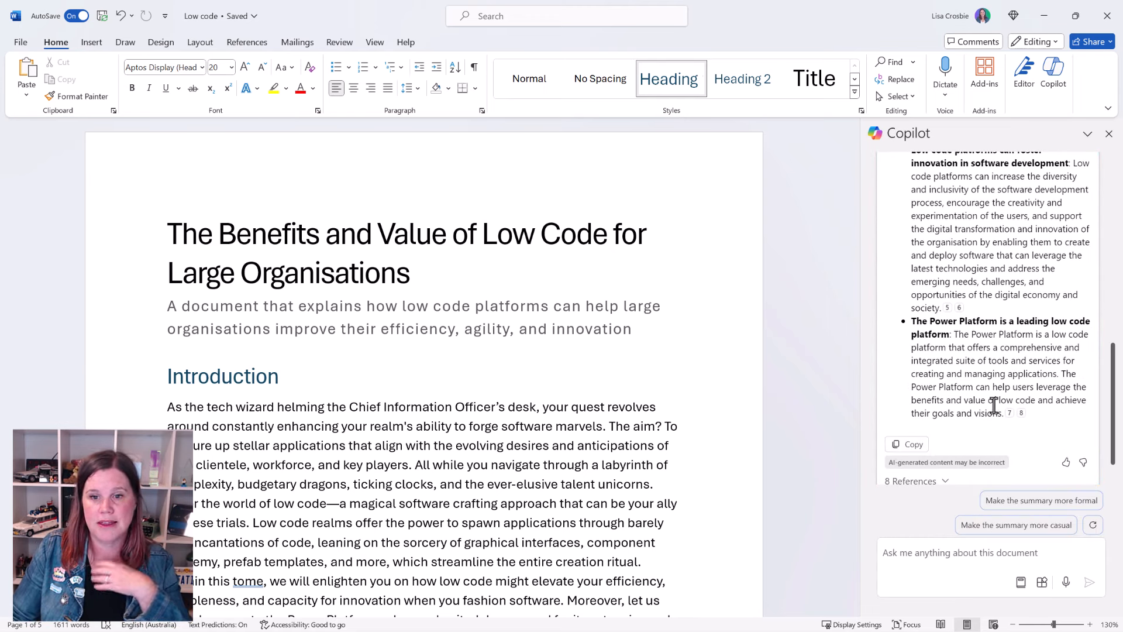
scroll(965, 410, up, 10)
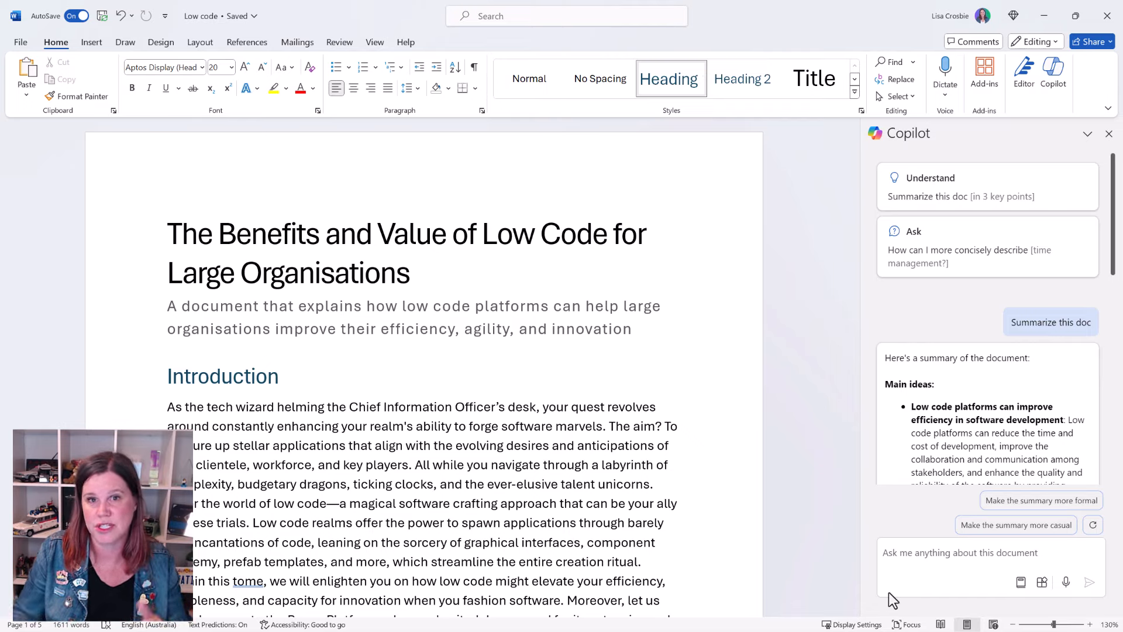
Ask Copilot chat to find all references to Power Platform and look through the document's Efficiency and agility sections
click(906, 552)
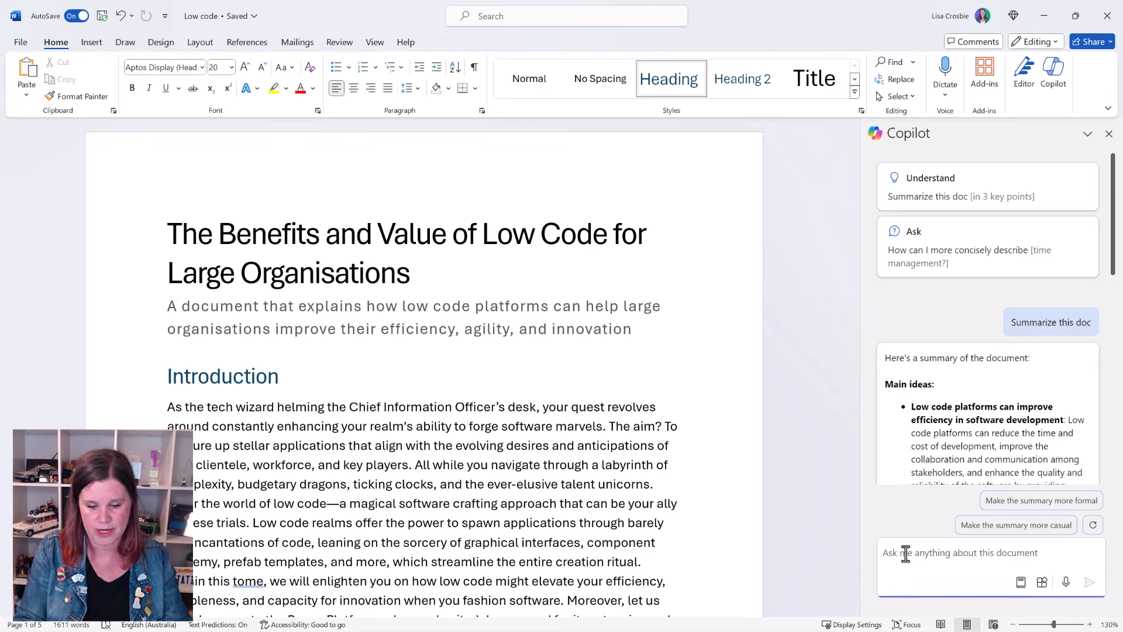
text(Fin)
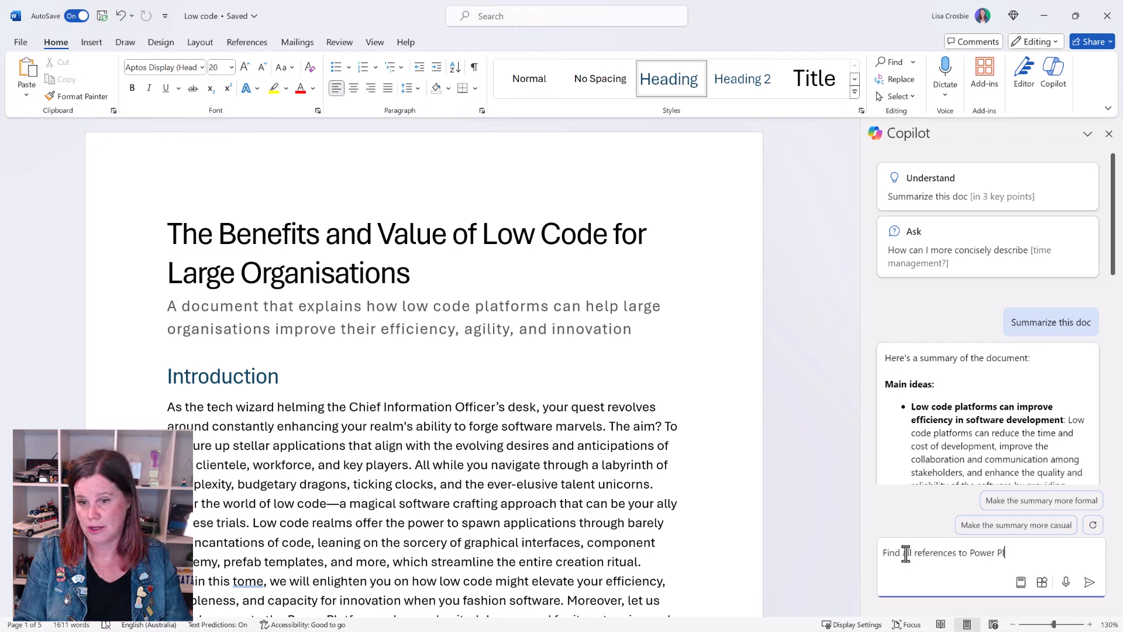
click(1087, 582)
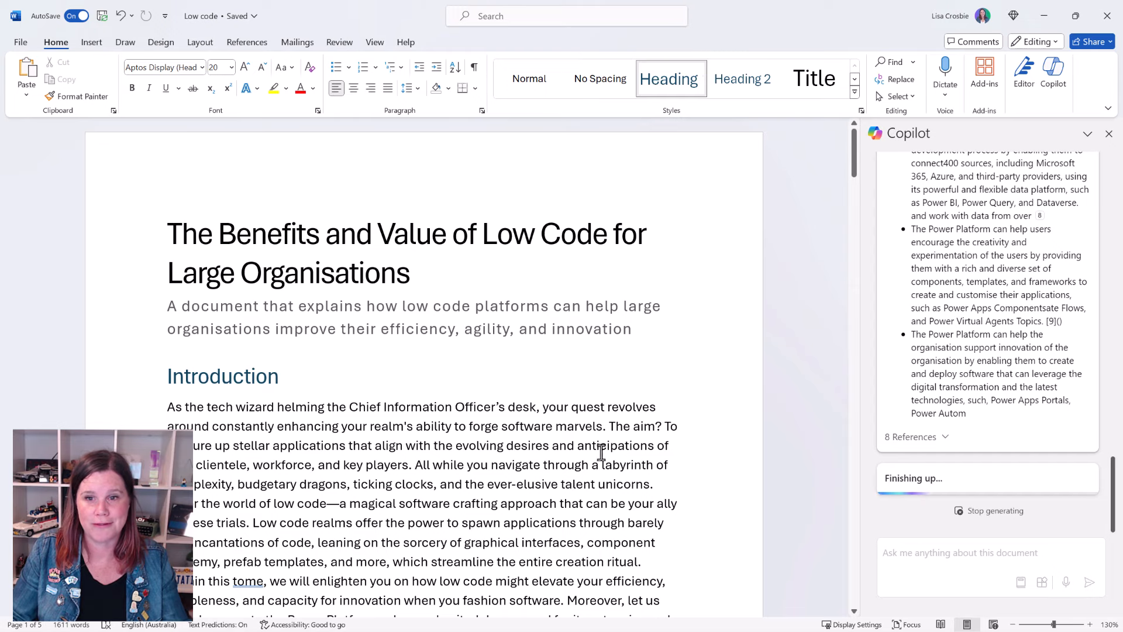
scroll(600, 462, down, 5)
scroll(597, 473, down, 10)
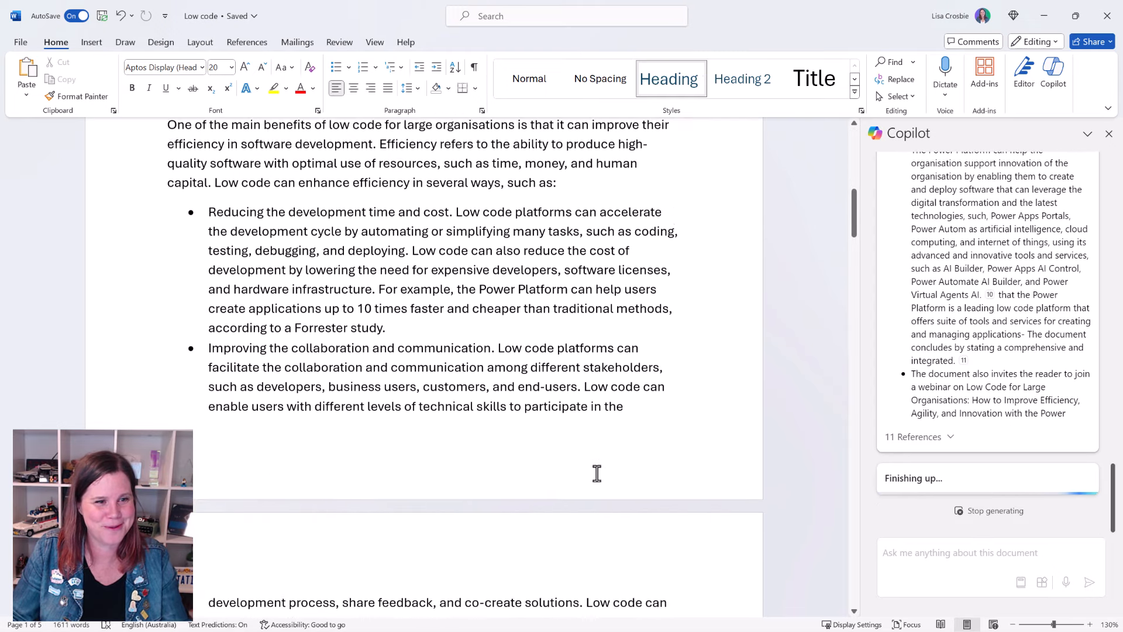
scroll(597, 472, down, 7)
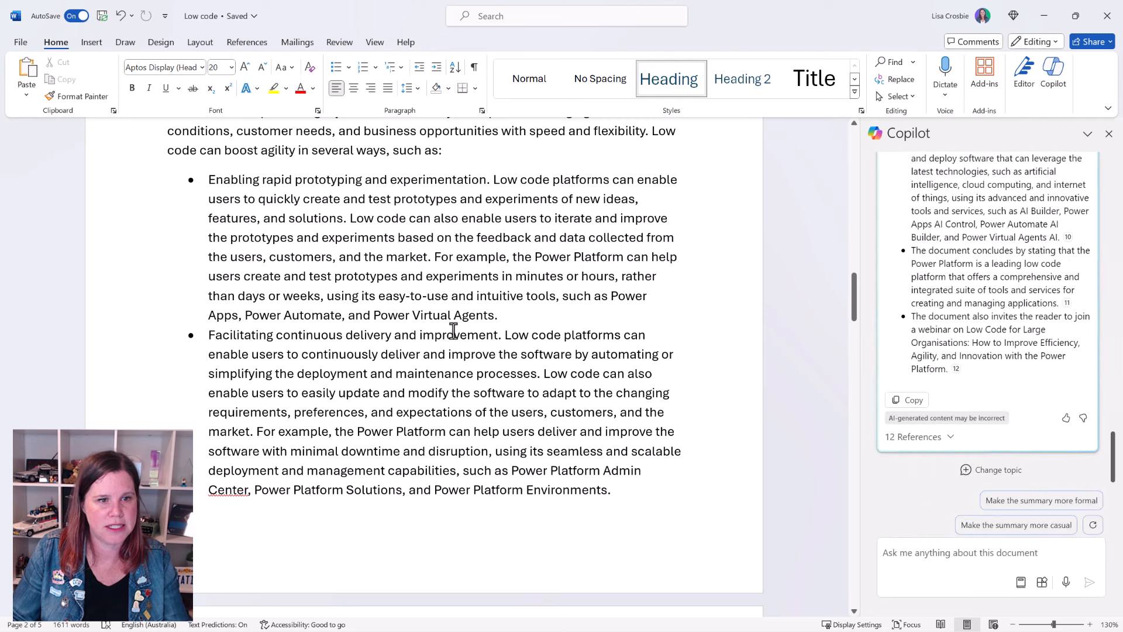
Ask Copilot chat "How can low code help with continuous improvement" and check the answer's document citations
click(924, 551)
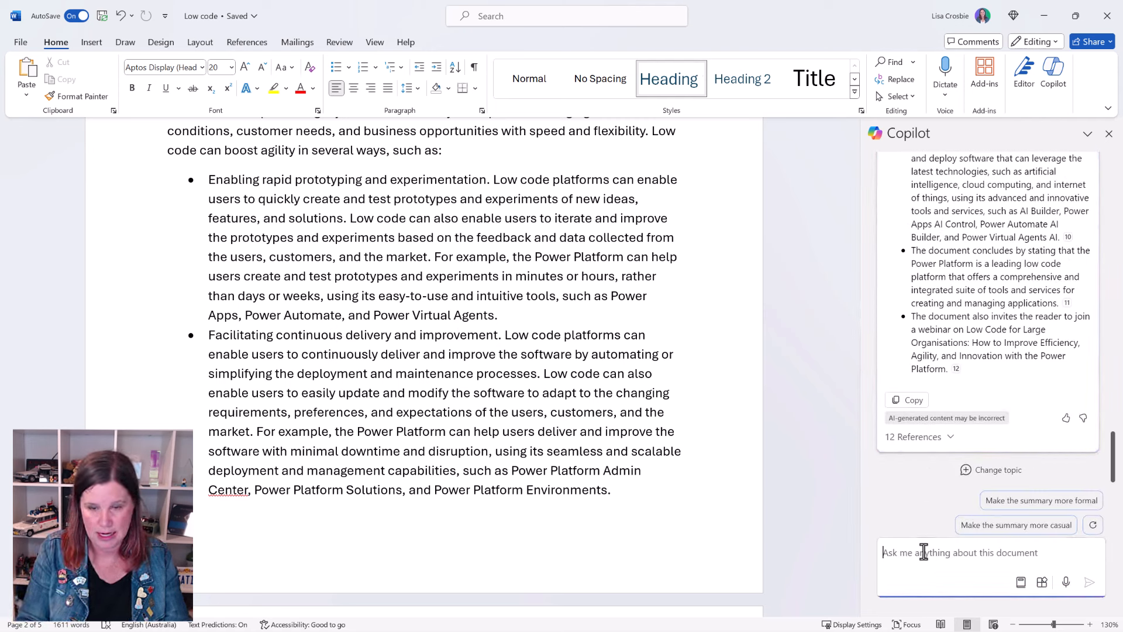
text(How can low code help with continuous im)
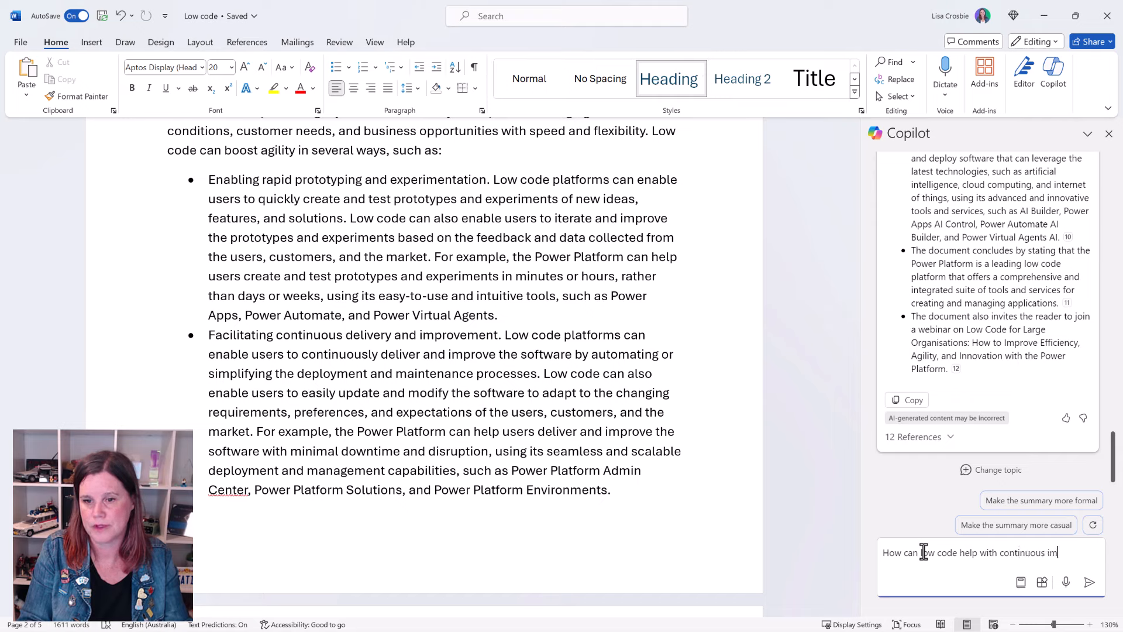
text(ent)
key(Return)
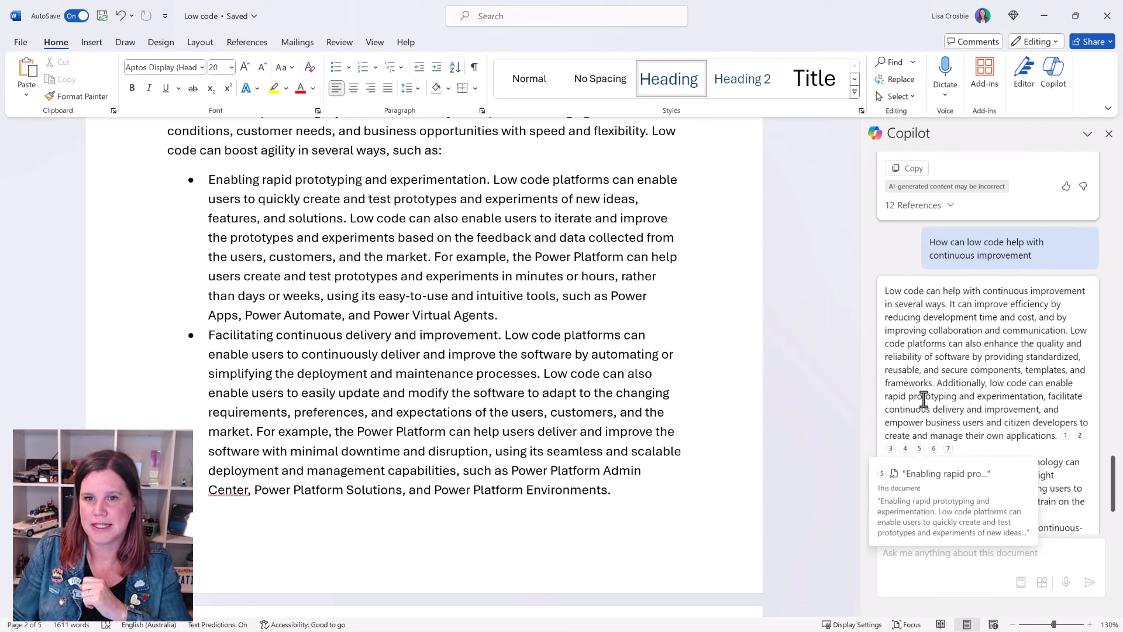
mouse_move(1079, 438)
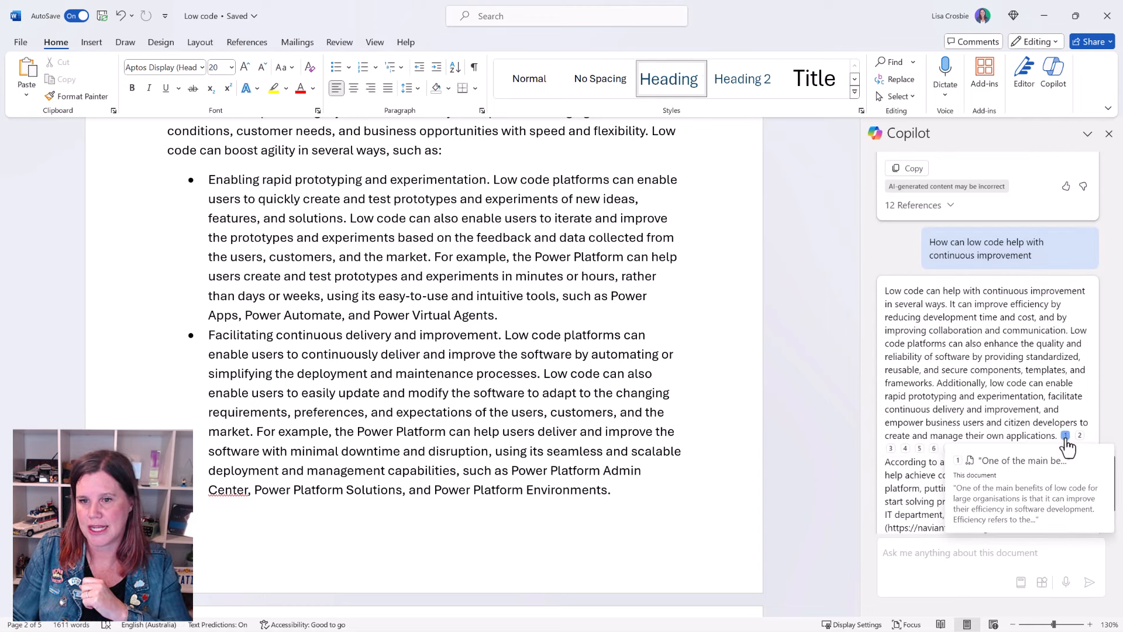
scroll(935, 421, up, 3)
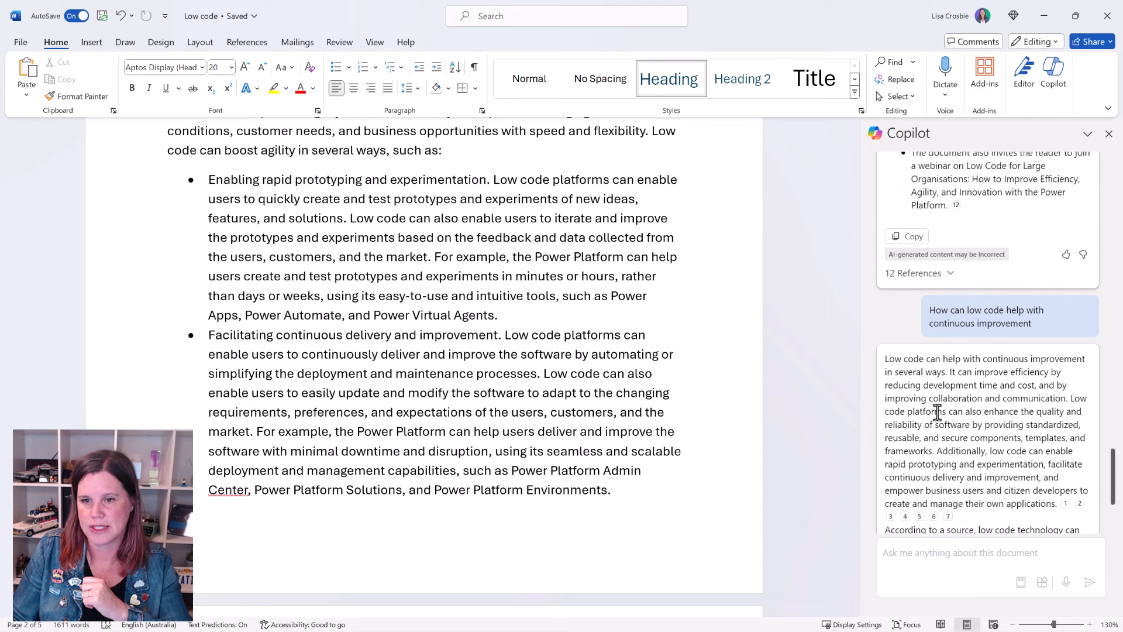
scroll(938, 412, down, 6)
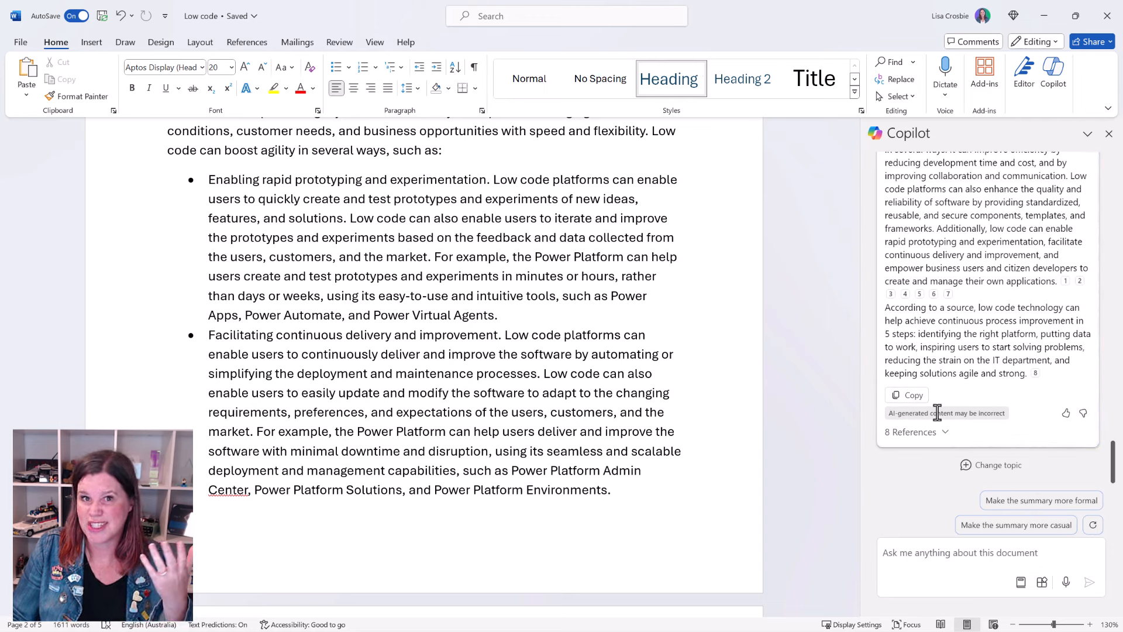
Ask Copilot chat "how can i get a job as a power platform developer" and check the answer's cited web sources
click(923, 556)
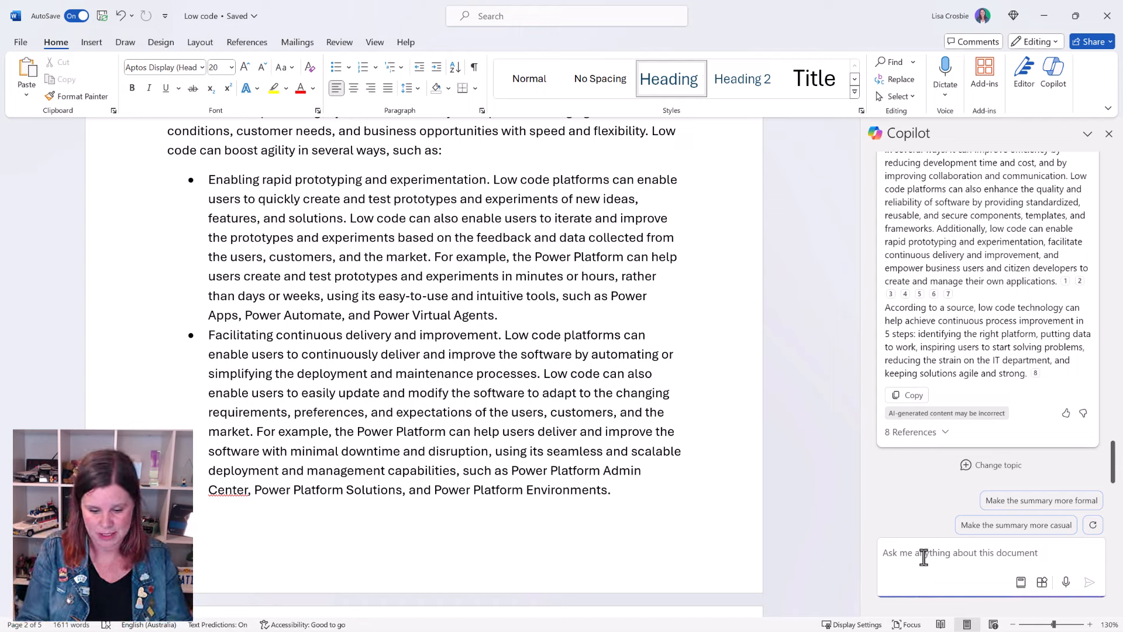
text(ho)
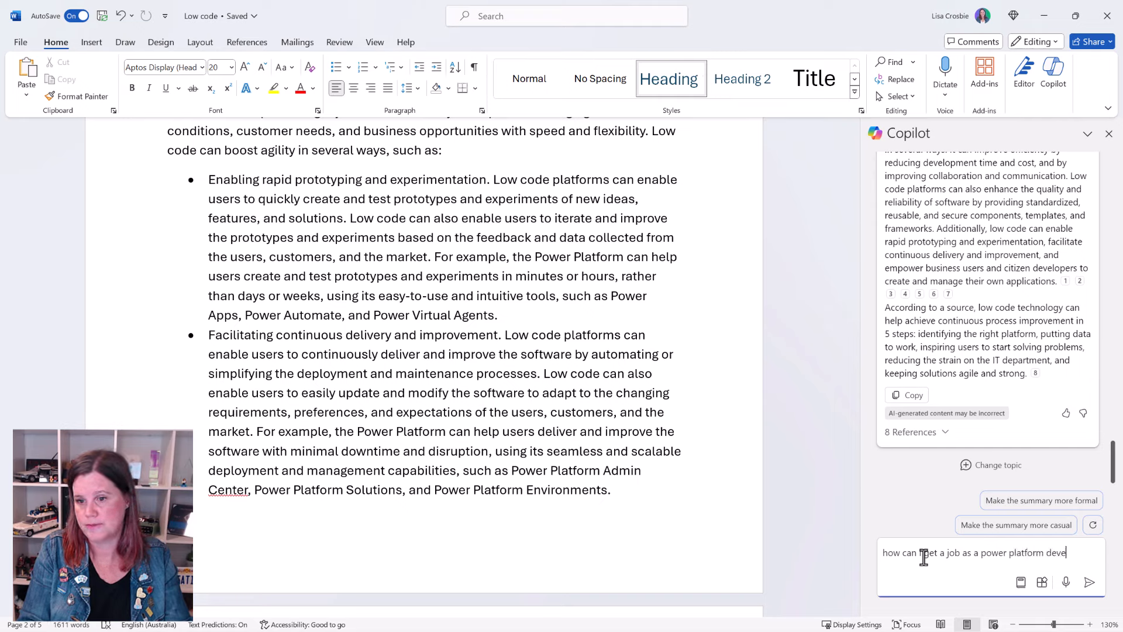
key(Return)
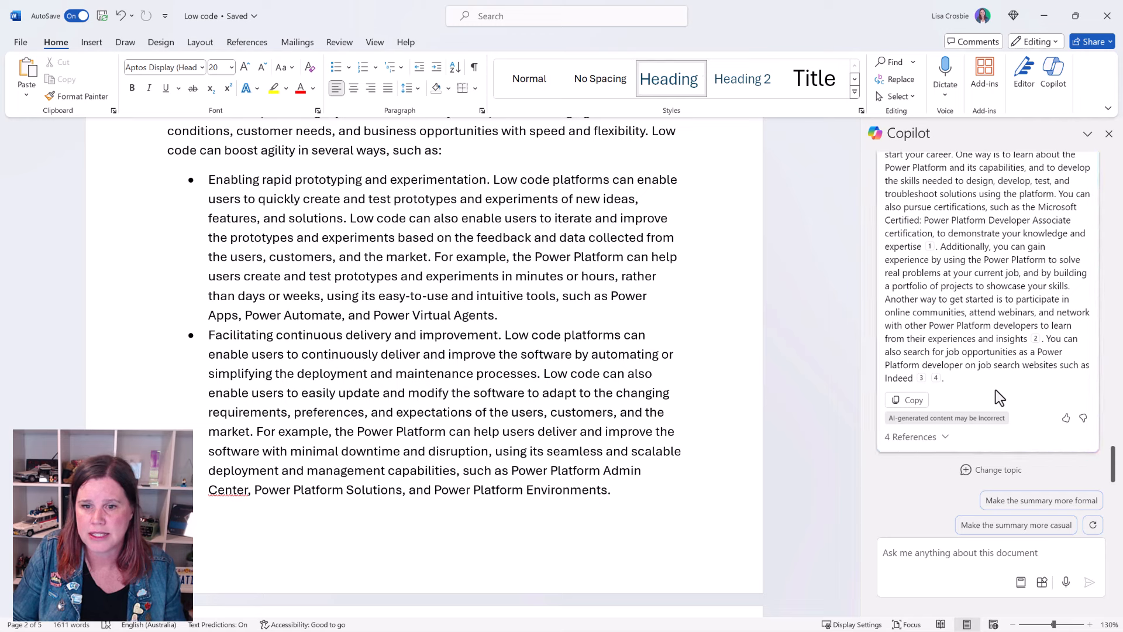
scroll(995, 390, up, 2)
scroll(995, 389, up, 1)
mouse_move(930, 380)
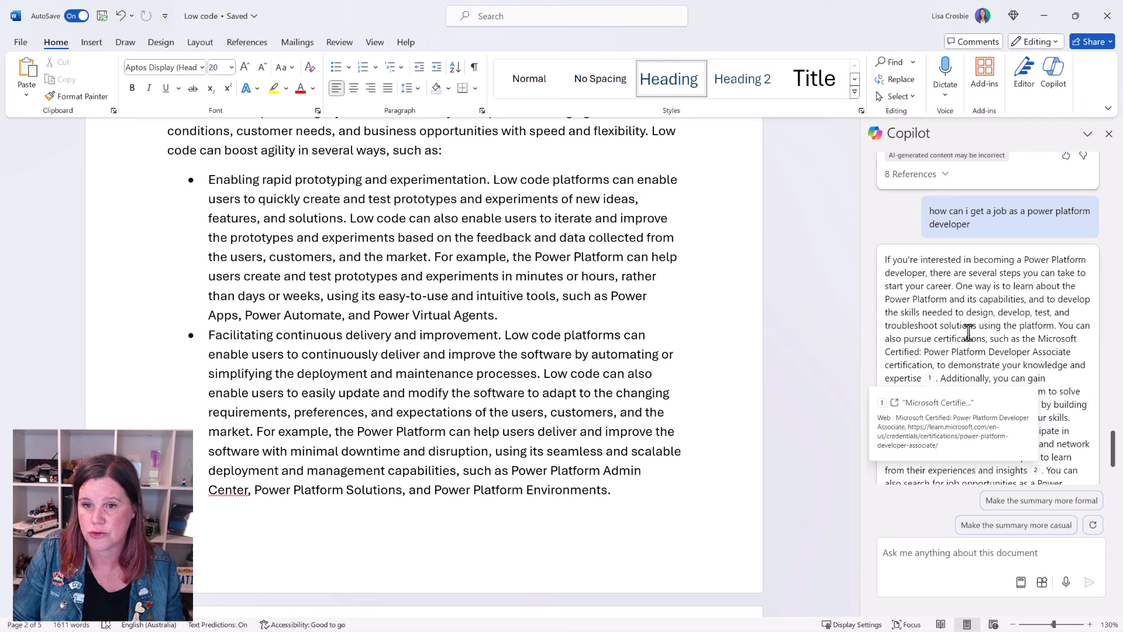
scroll(968, 332, down, 3)
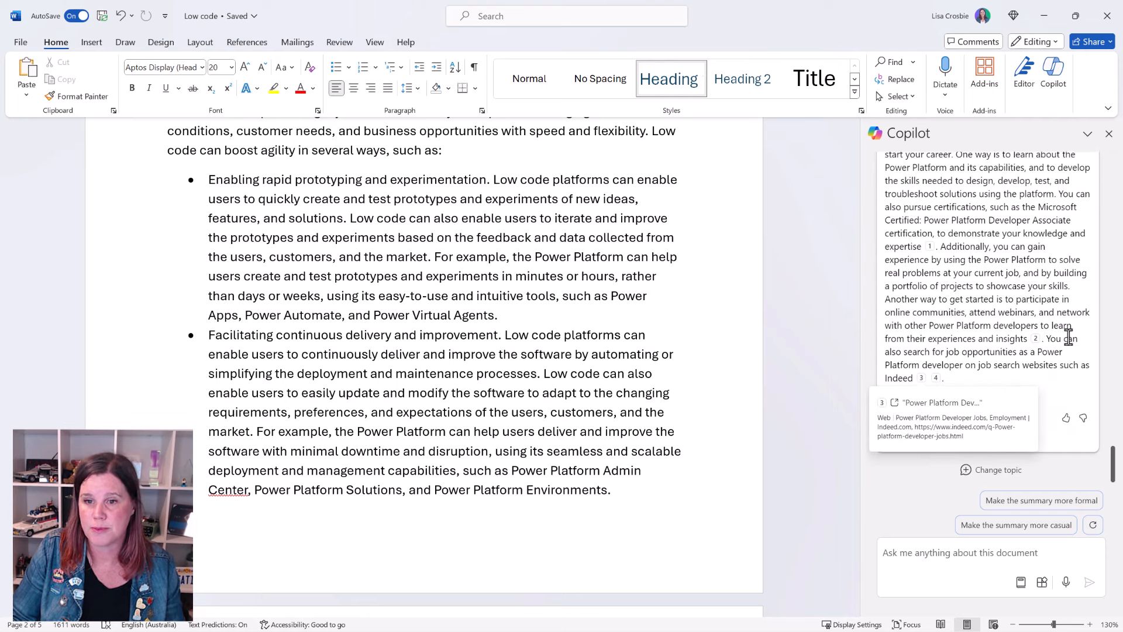
mouse_move(1037, 343)
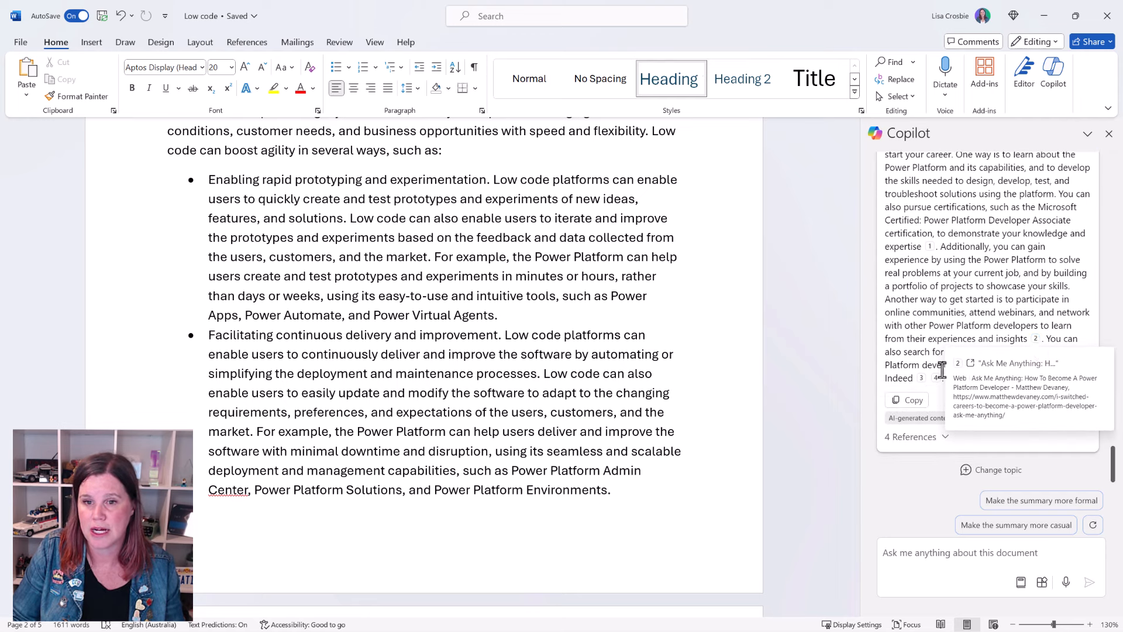